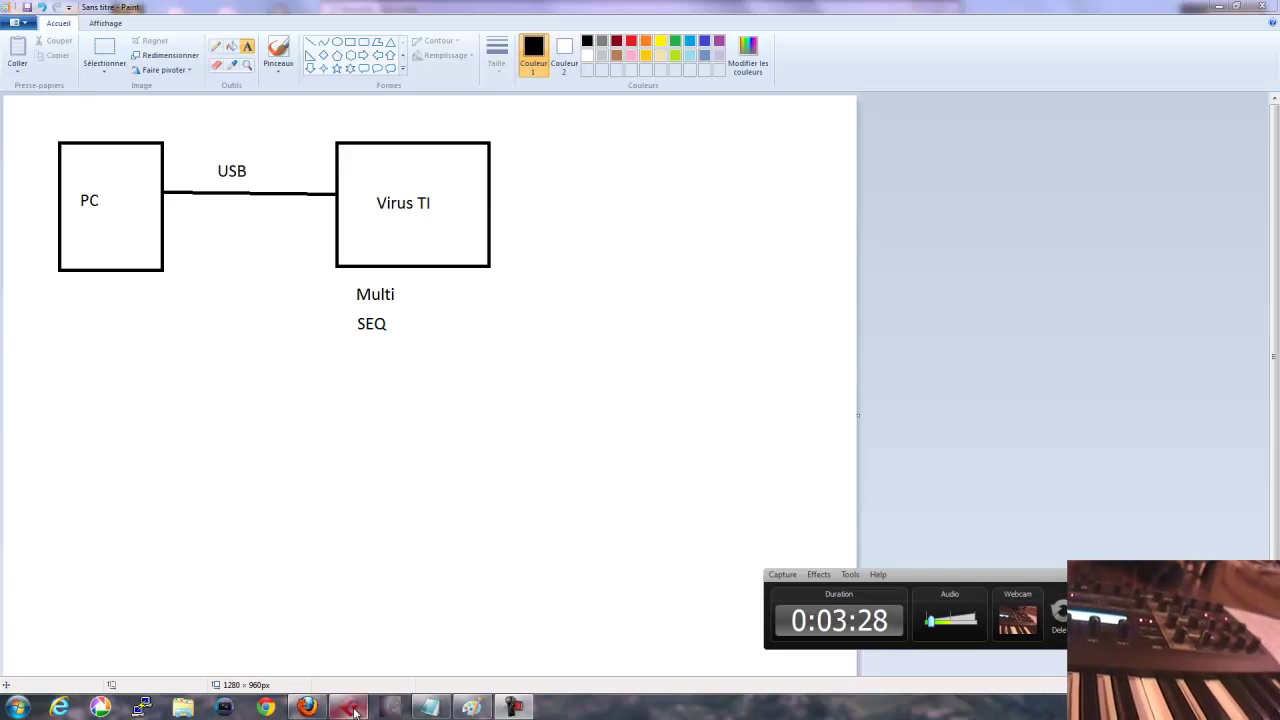
Switch to Cubase 5 and open the recent project Midi-TheSunAndTheRainfall-Virus.cpr
click(352, 709)
click(9, 21)
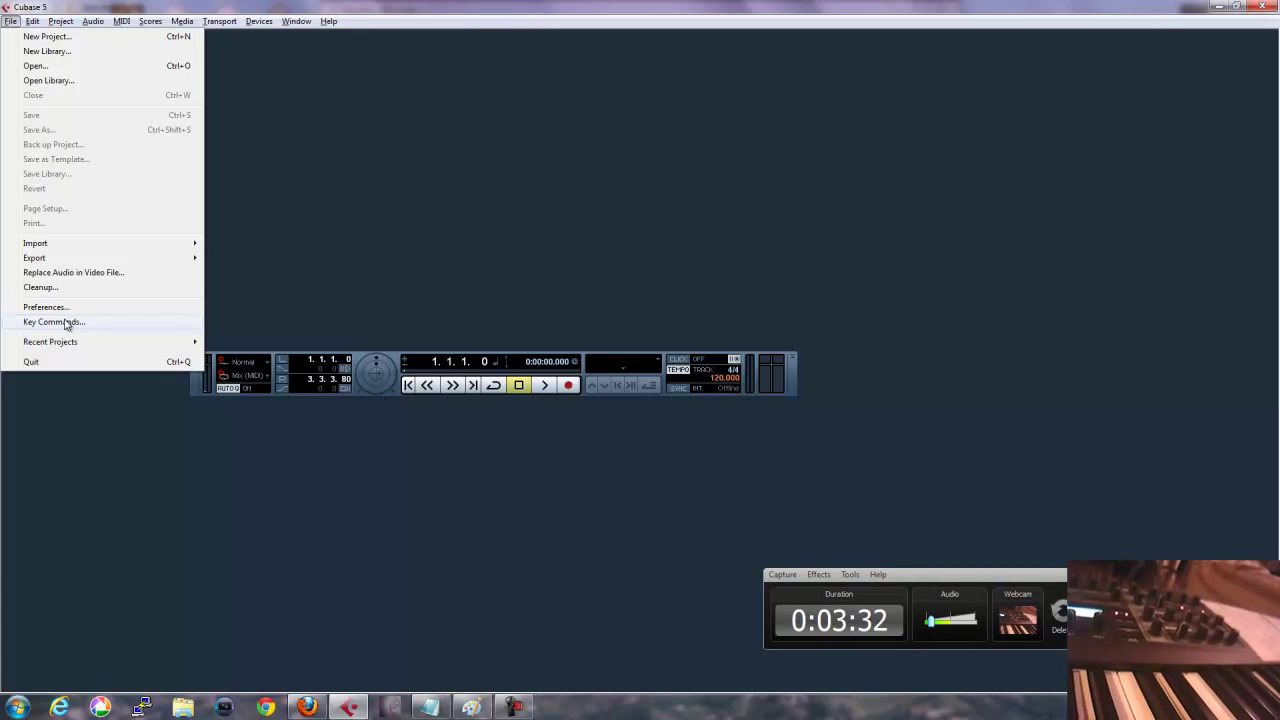
mouse_move(81, 342)
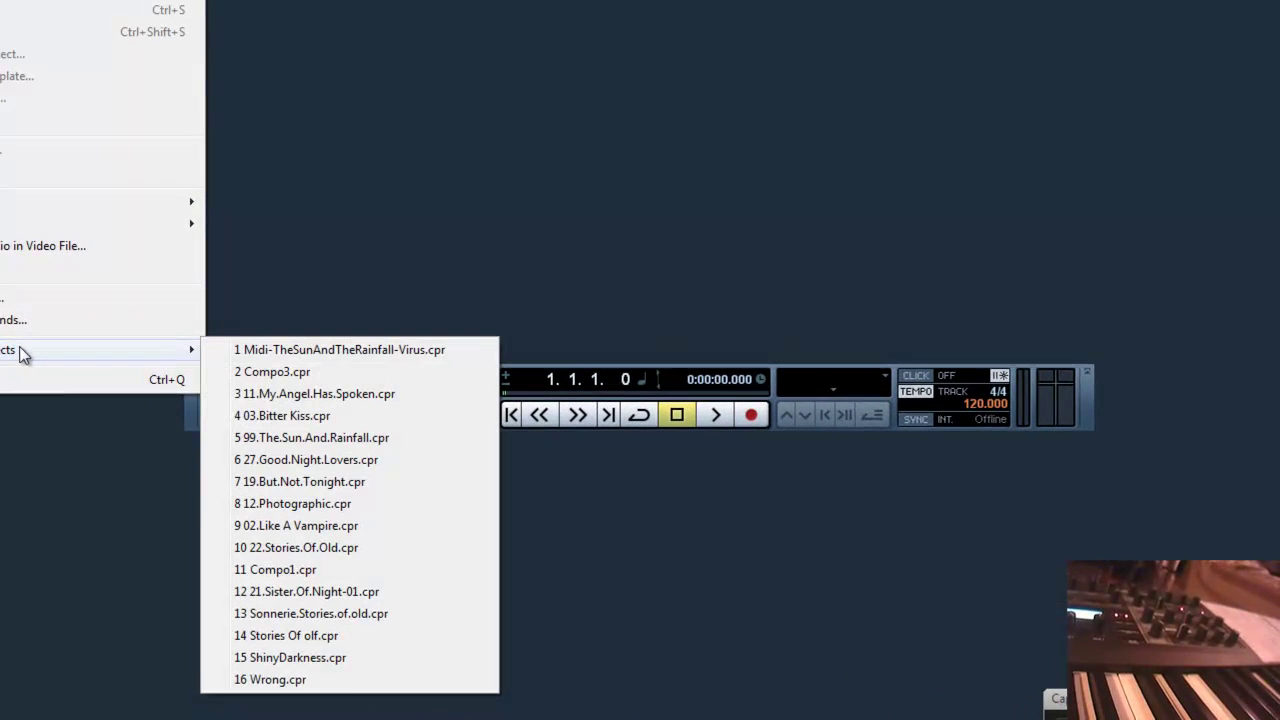
click(267, 352)
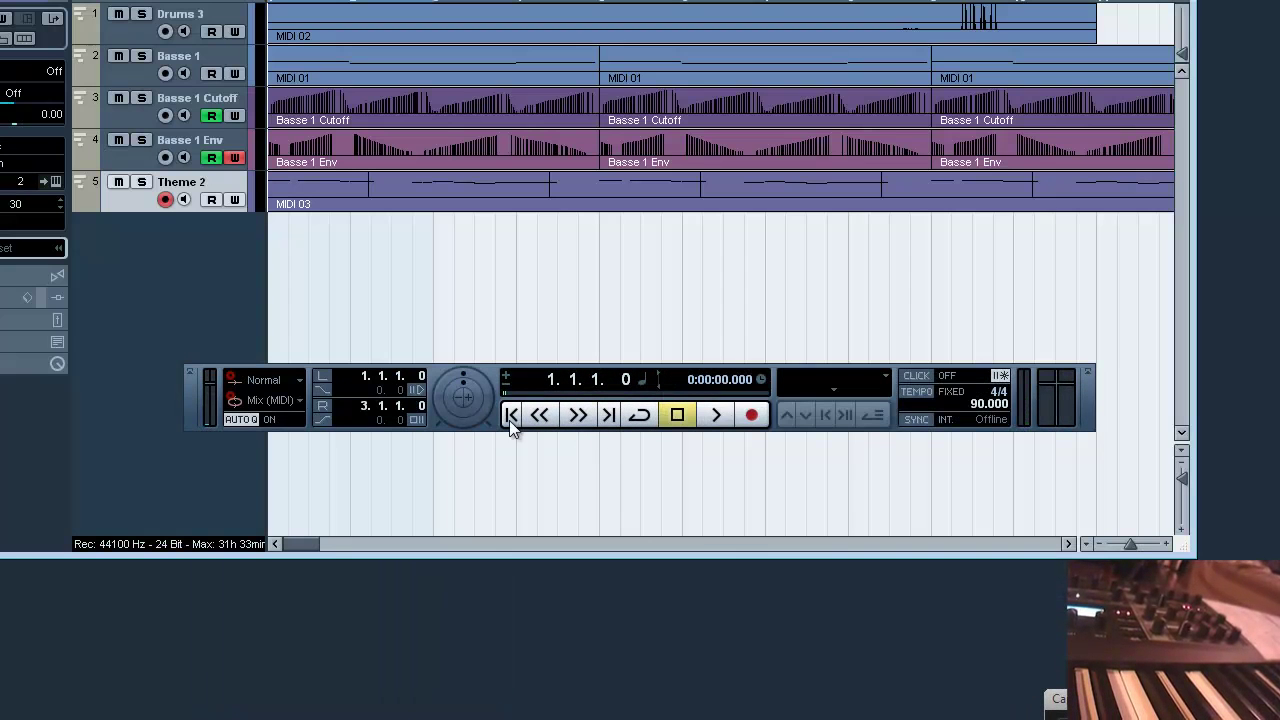
Play the project, raise its tempo to 120 during playback and restart from the beginning
click(716, 414)
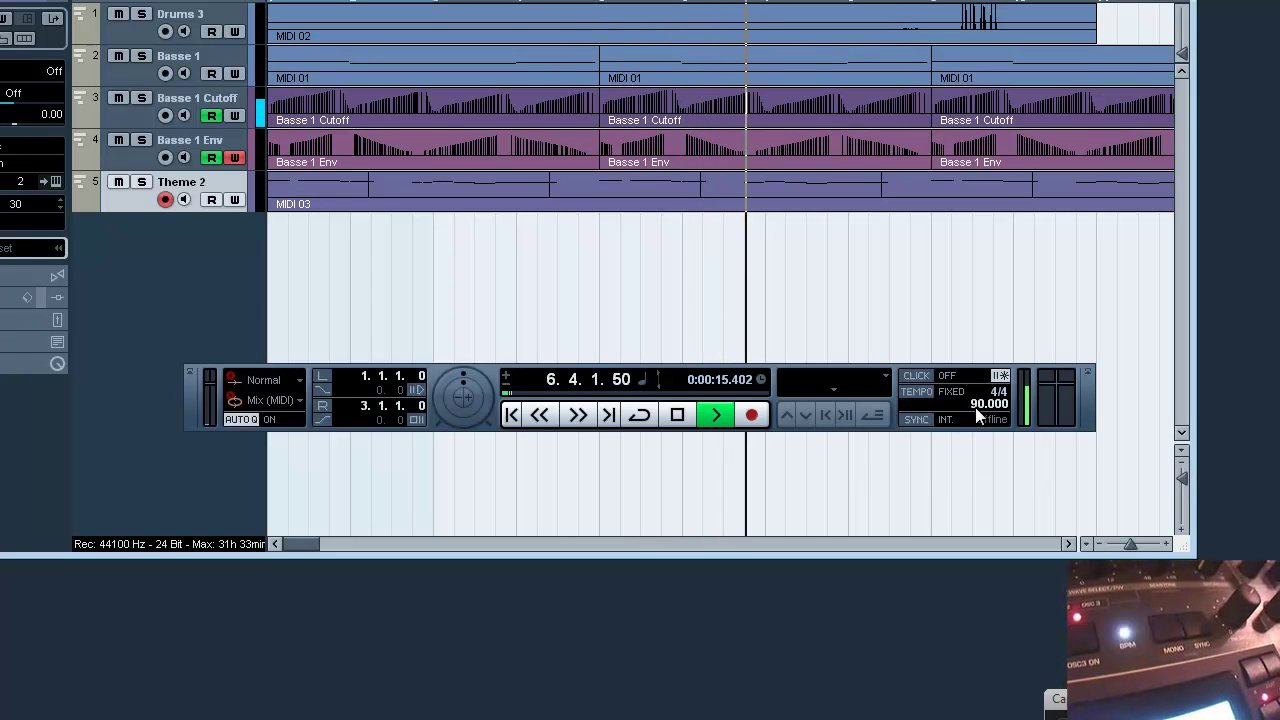
drag(975, 407, 987, 315)
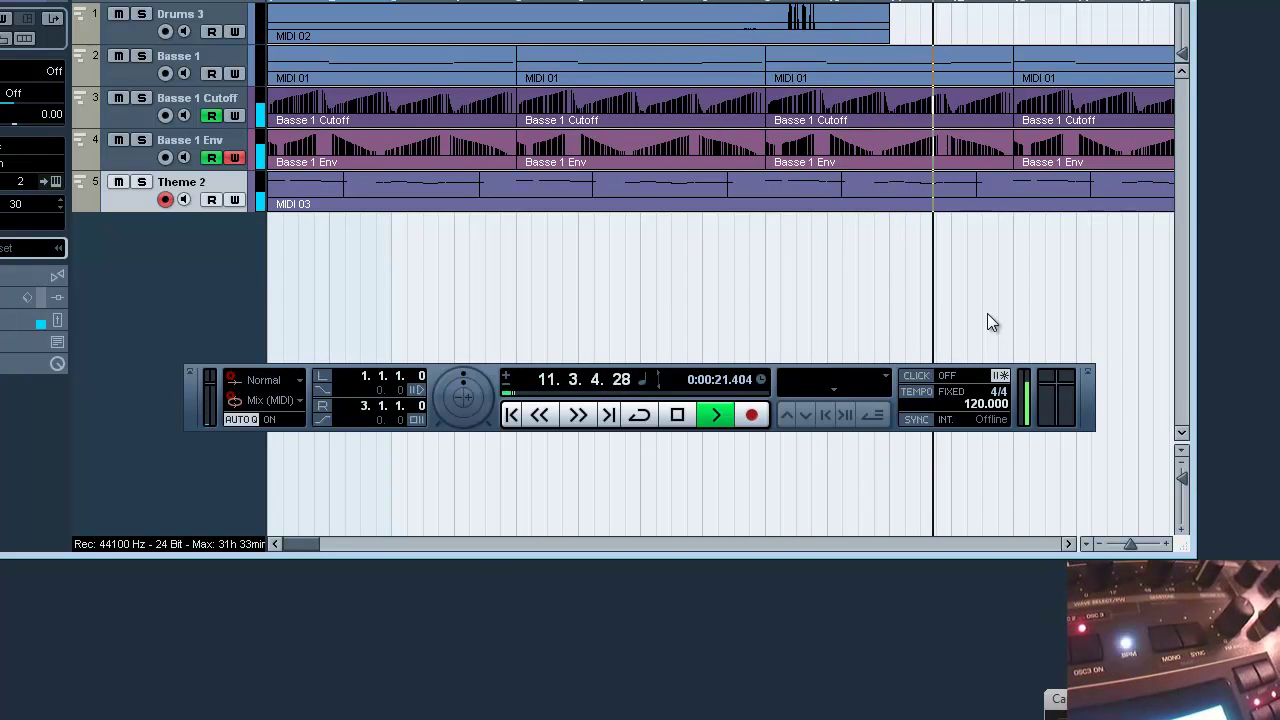
click(512, 415)
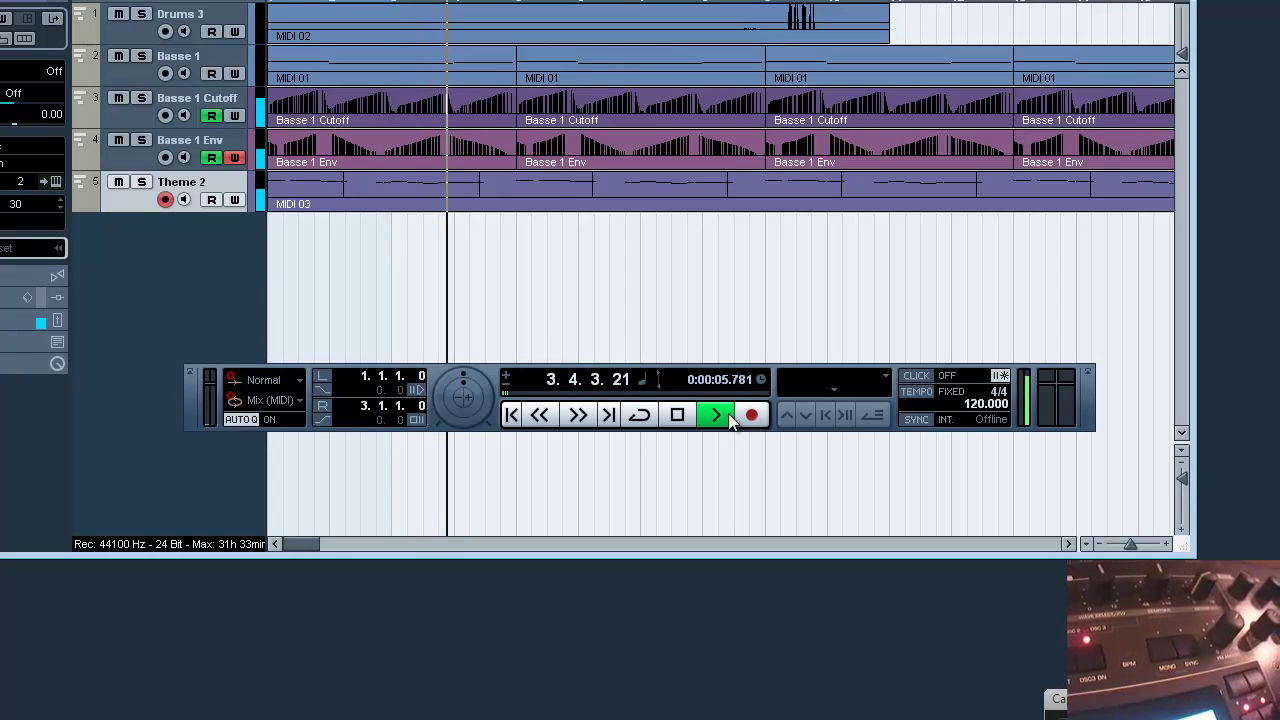
Set the tempo to 90 and replay the project from the start before stopping playback
drag(973, 405, 974, 495)
click(511, 418)
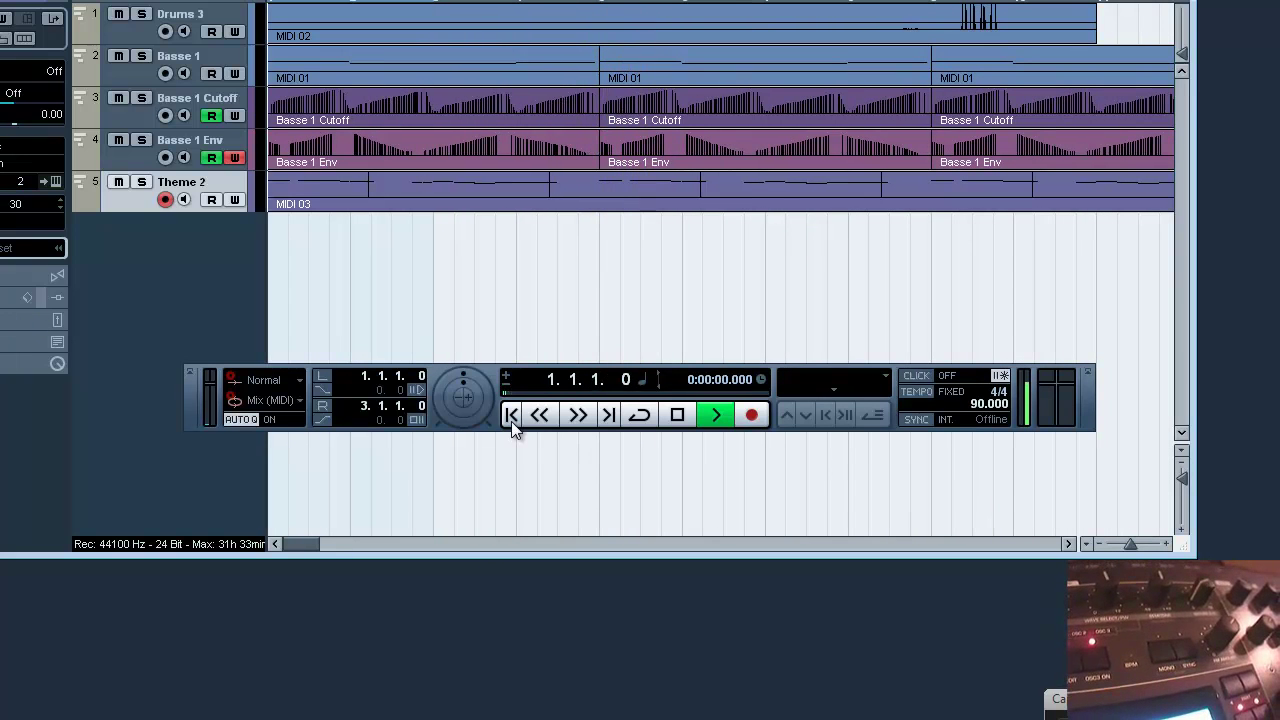
click(677, 416)
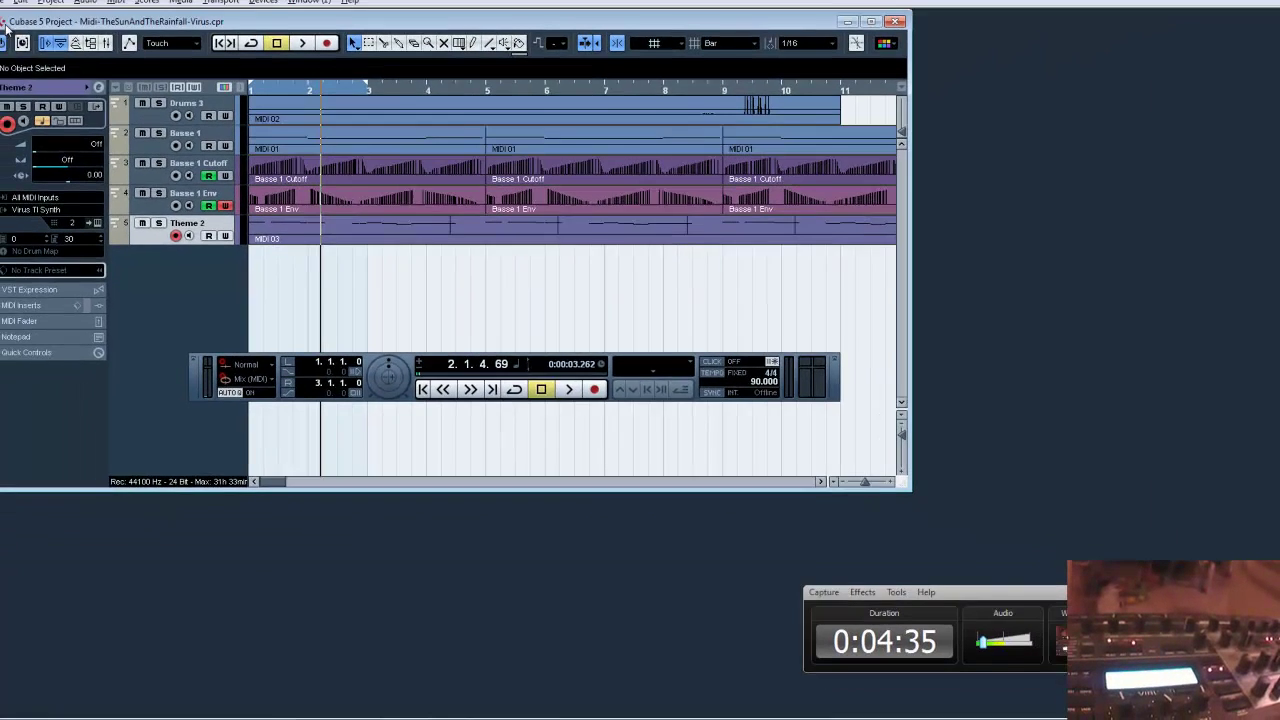
Close the current project without saving and create a new empty project in the default location
click(849, 41)
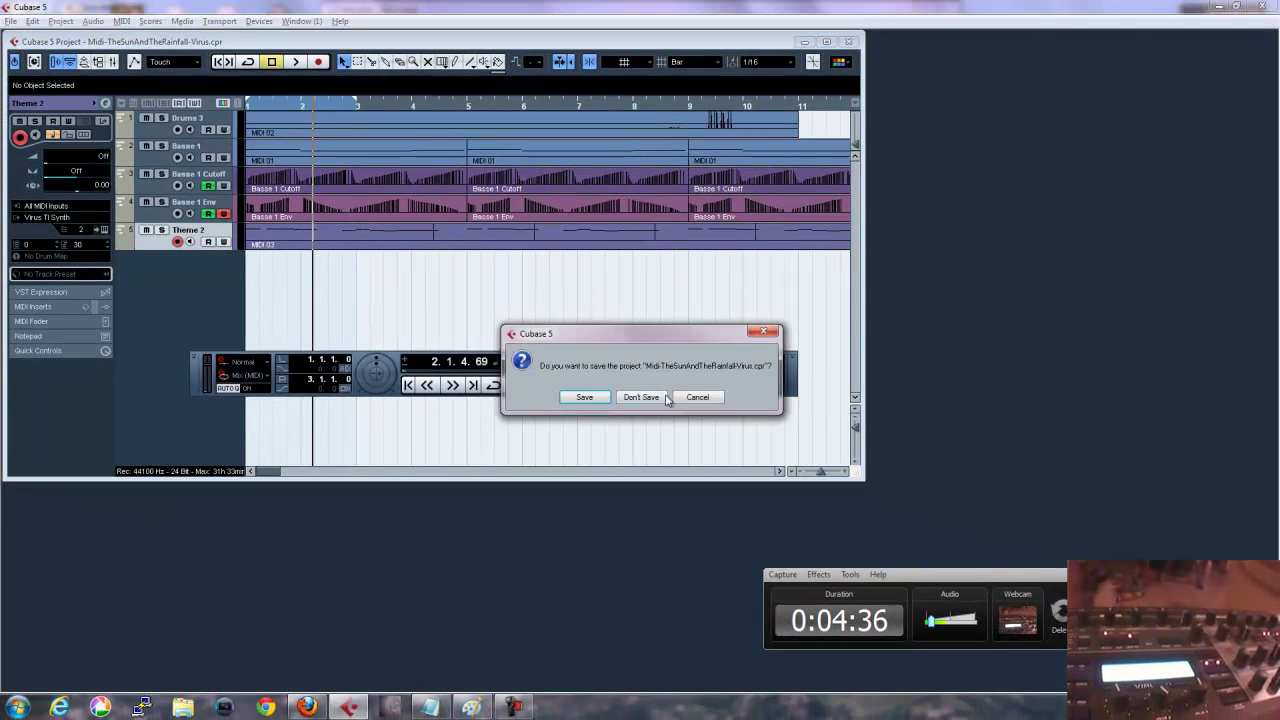
click(641, 397)
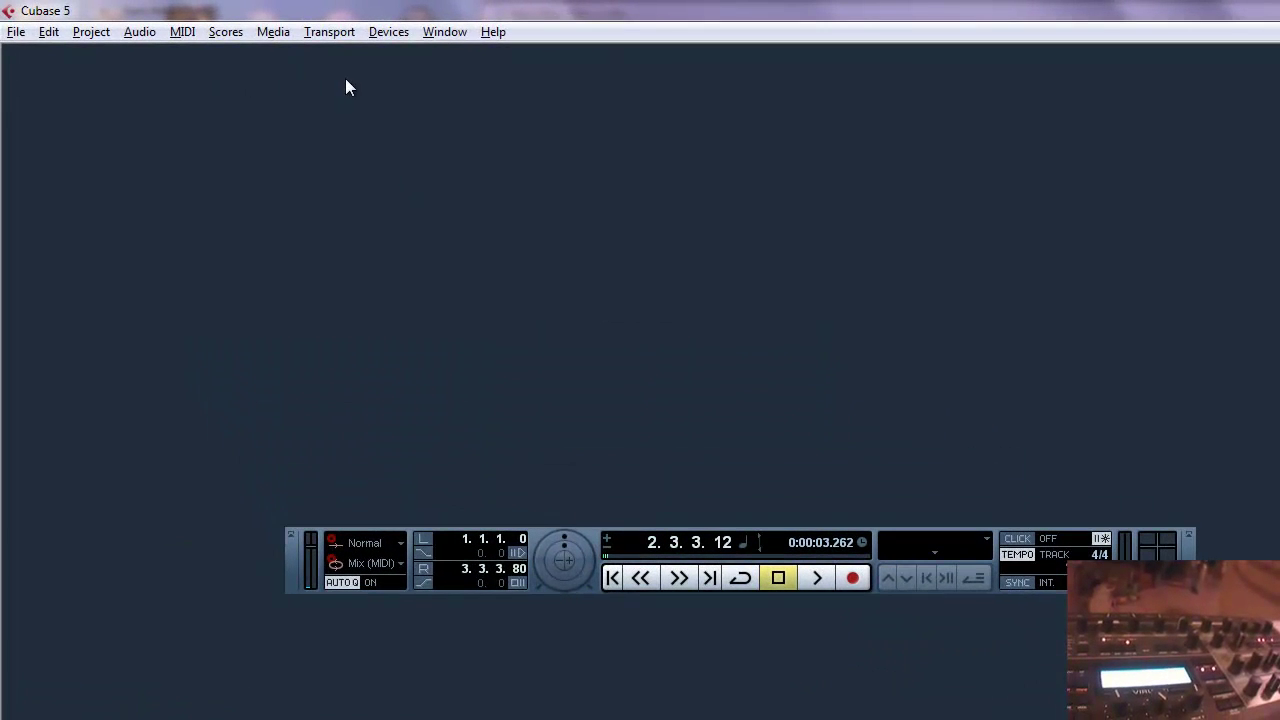
click(28, 40)
click(42, 55)
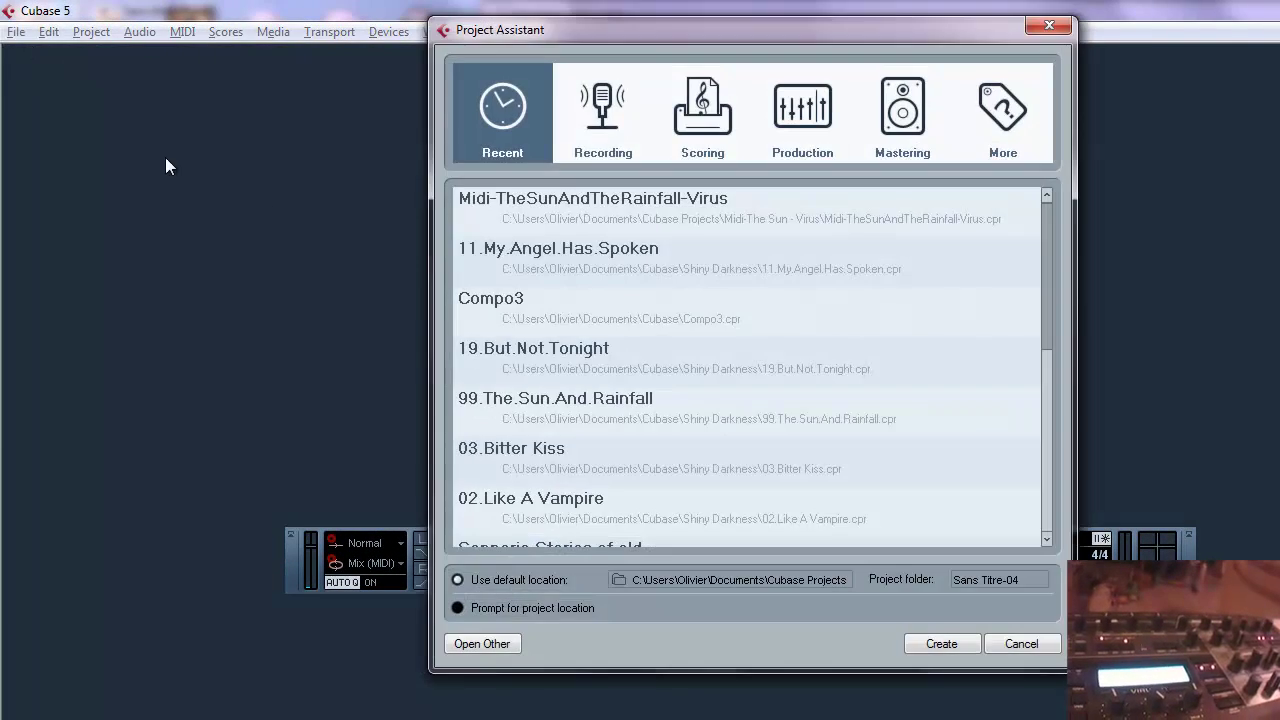
click(939, 644)
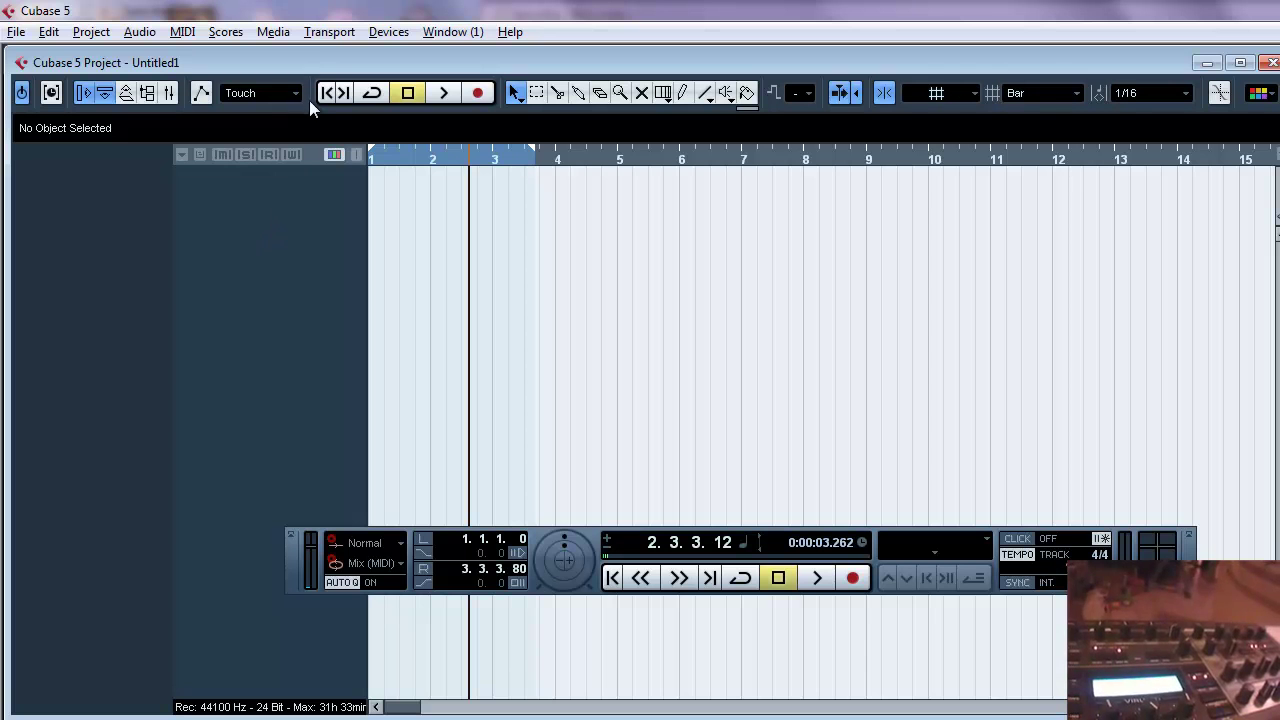
Synchronize the project to Internal Timecode with Virus TI MIDI and Virus TI Synth as timecode and clock destinations, and return the cursor to the start
click(315, 33)
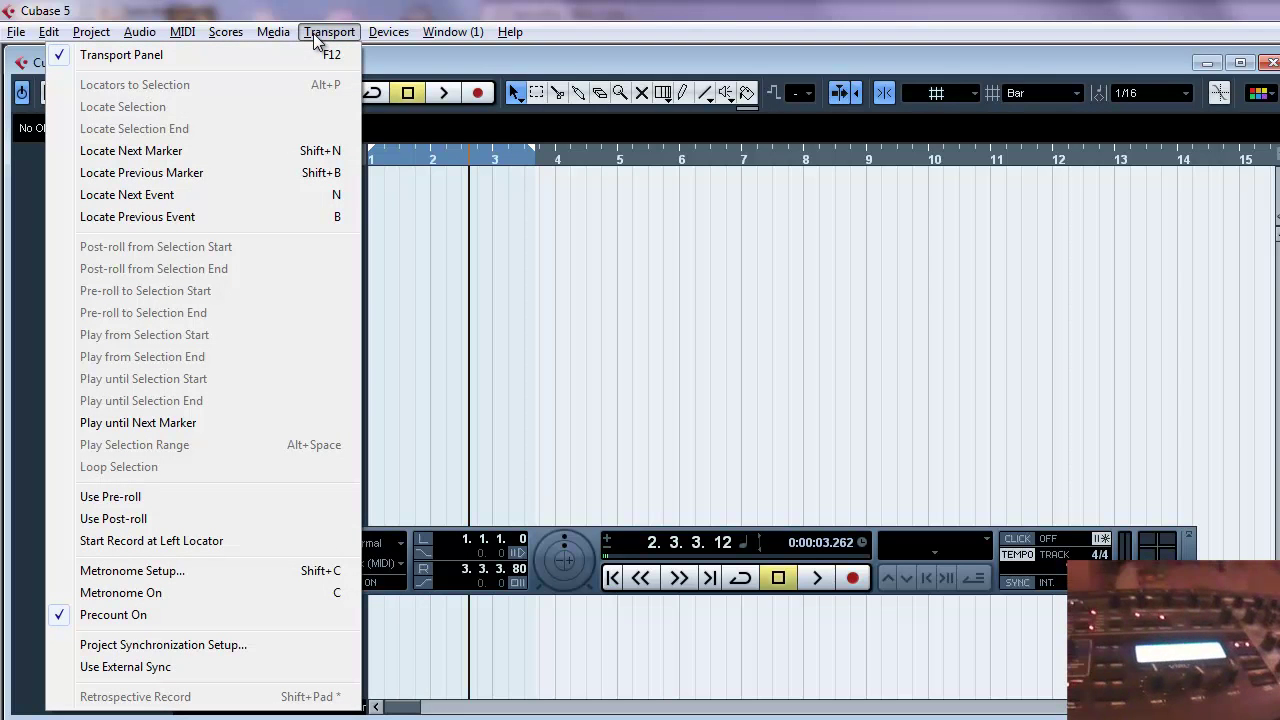
click(256, 645)
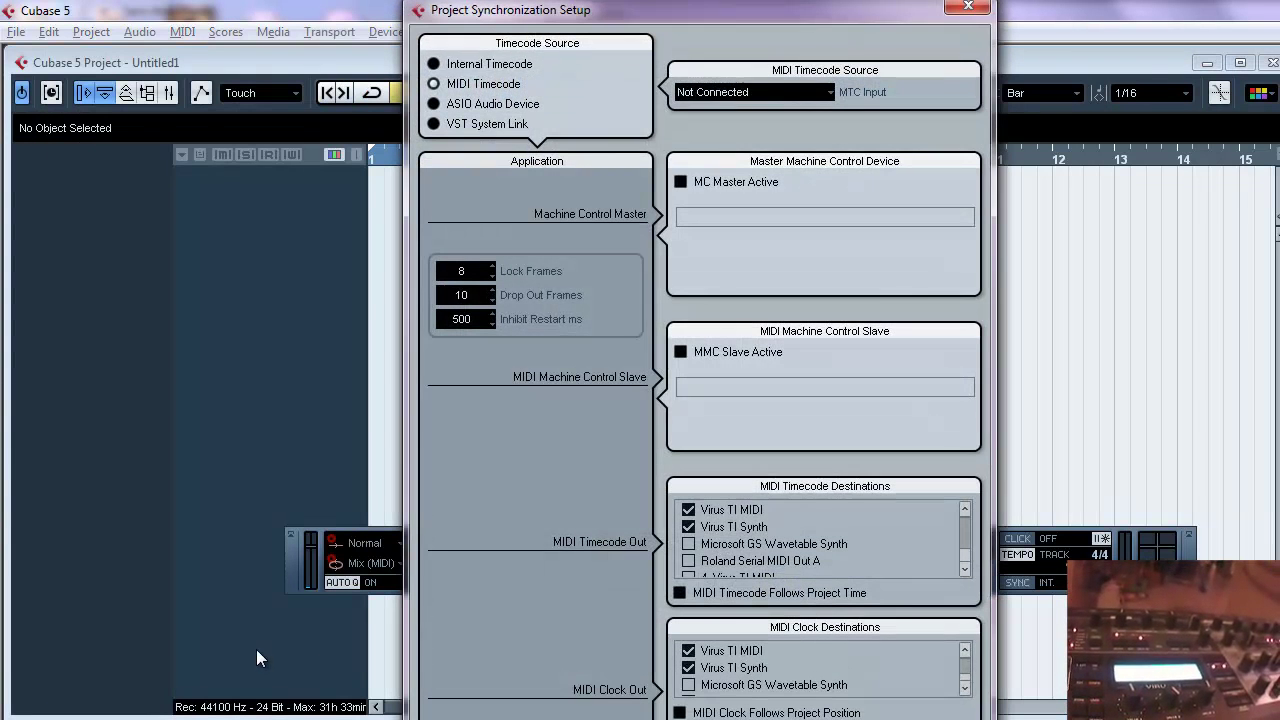
click(516, 66)
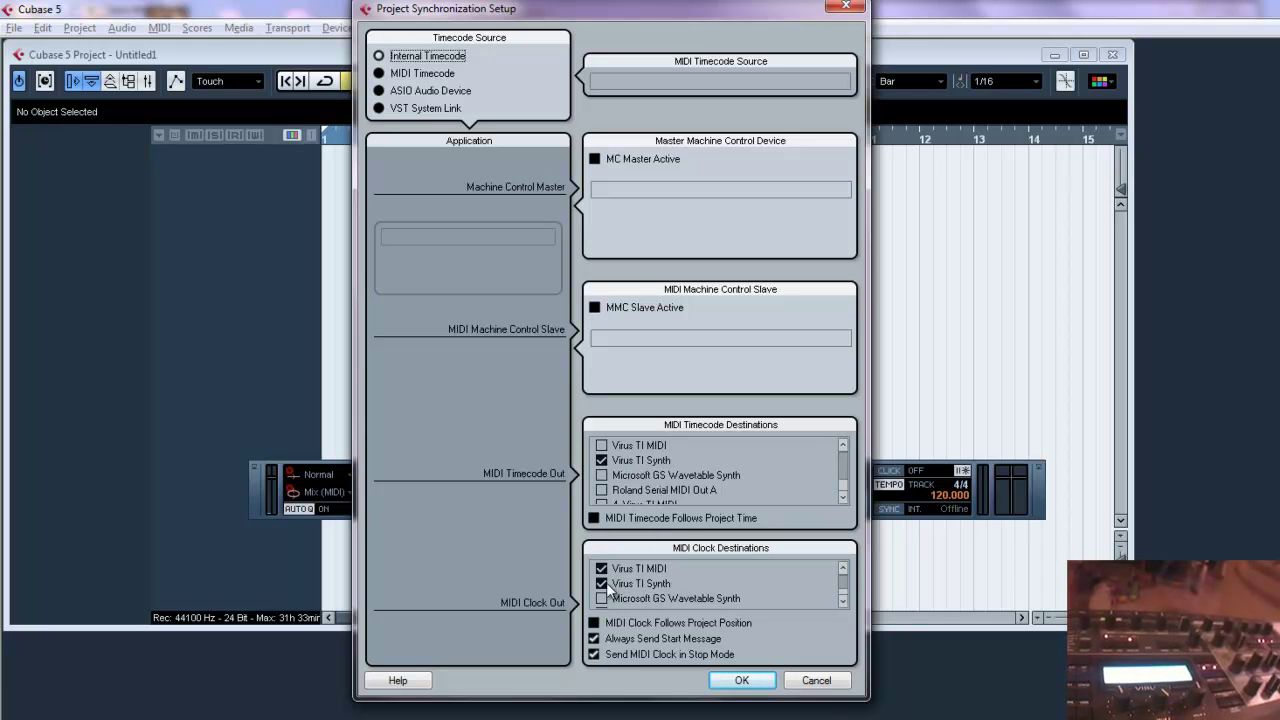
scroll(845, 590, down, 3)
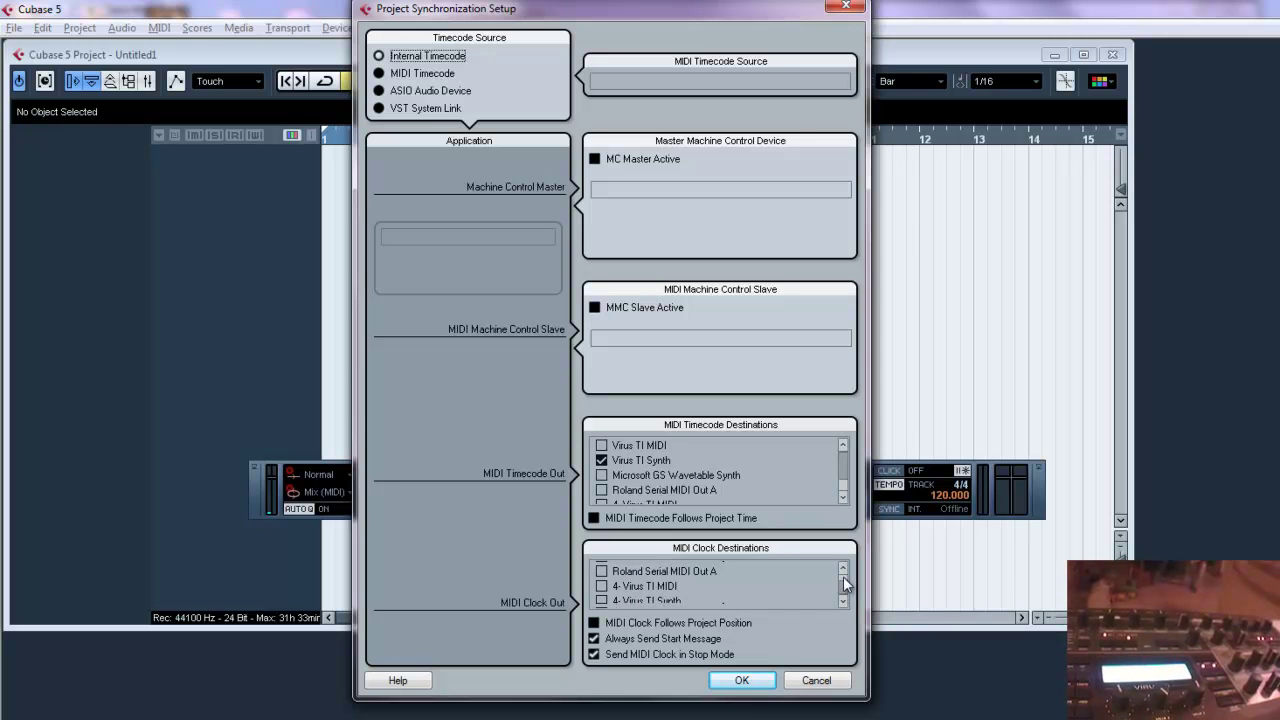
scroll(843, 580, up, 3)
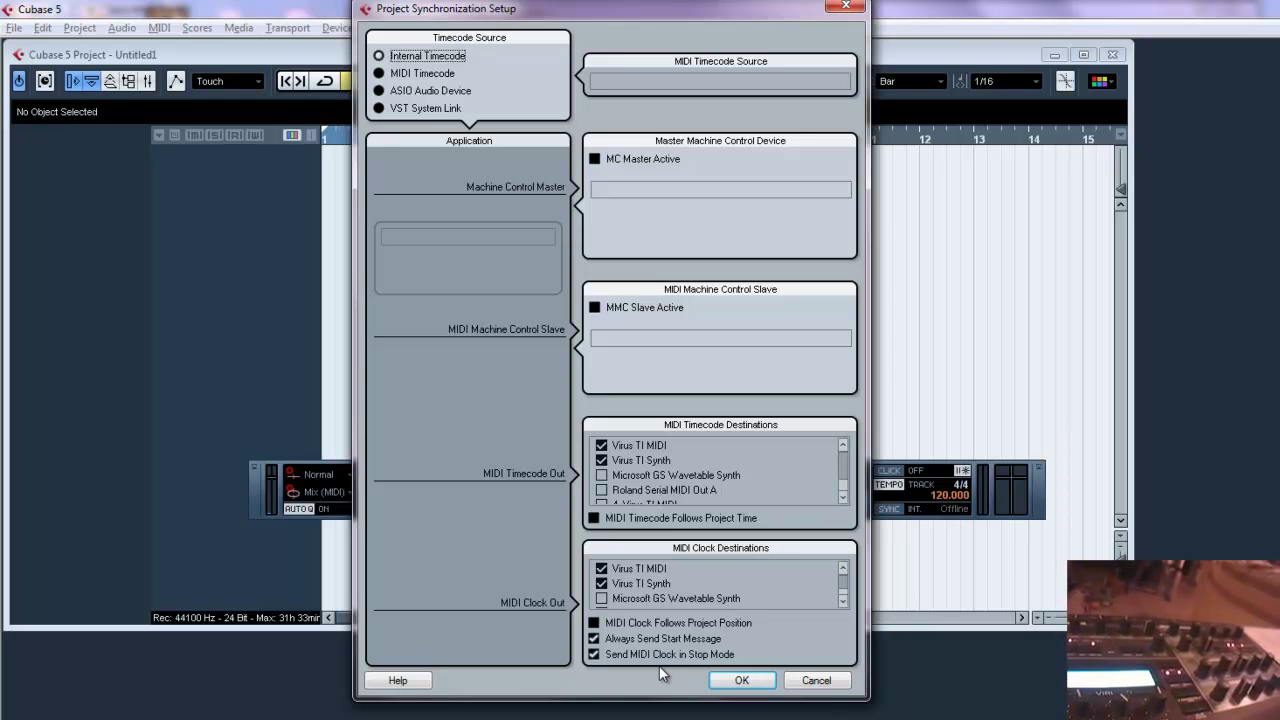
click(726, 686)
click(535, 505)
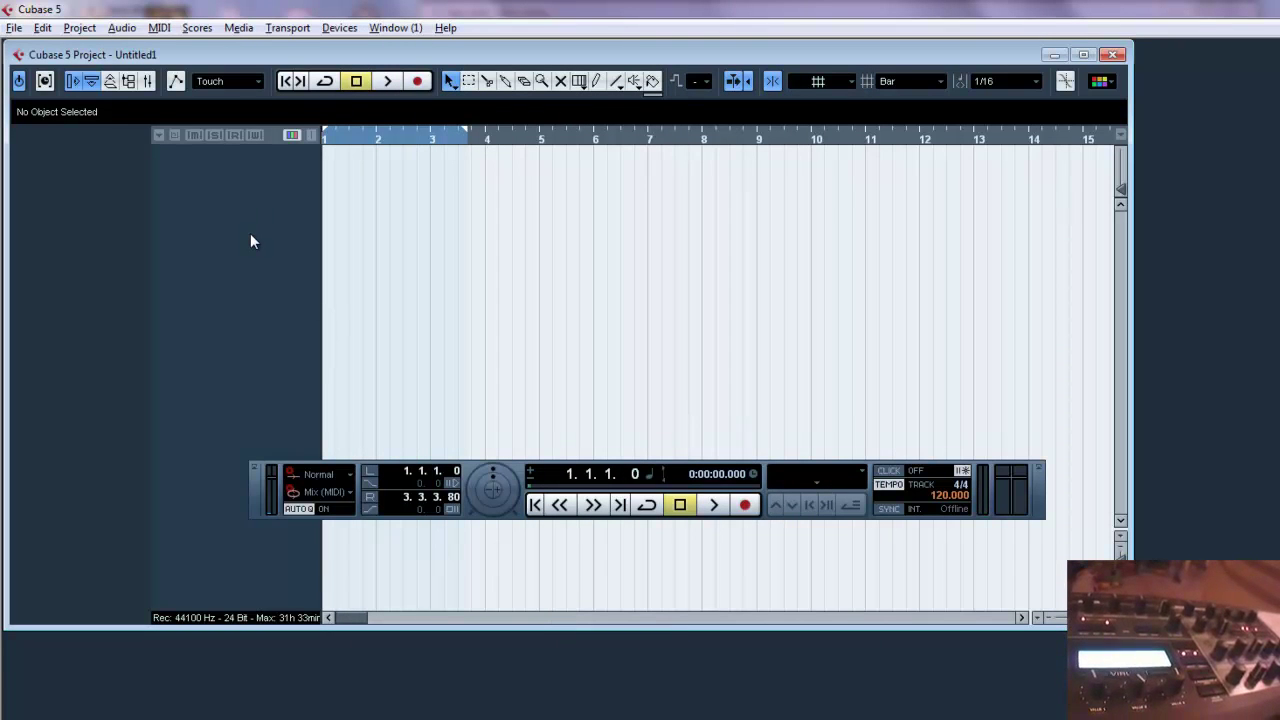
Add three MIDI tracks to the empty project
right_click(219, 170)
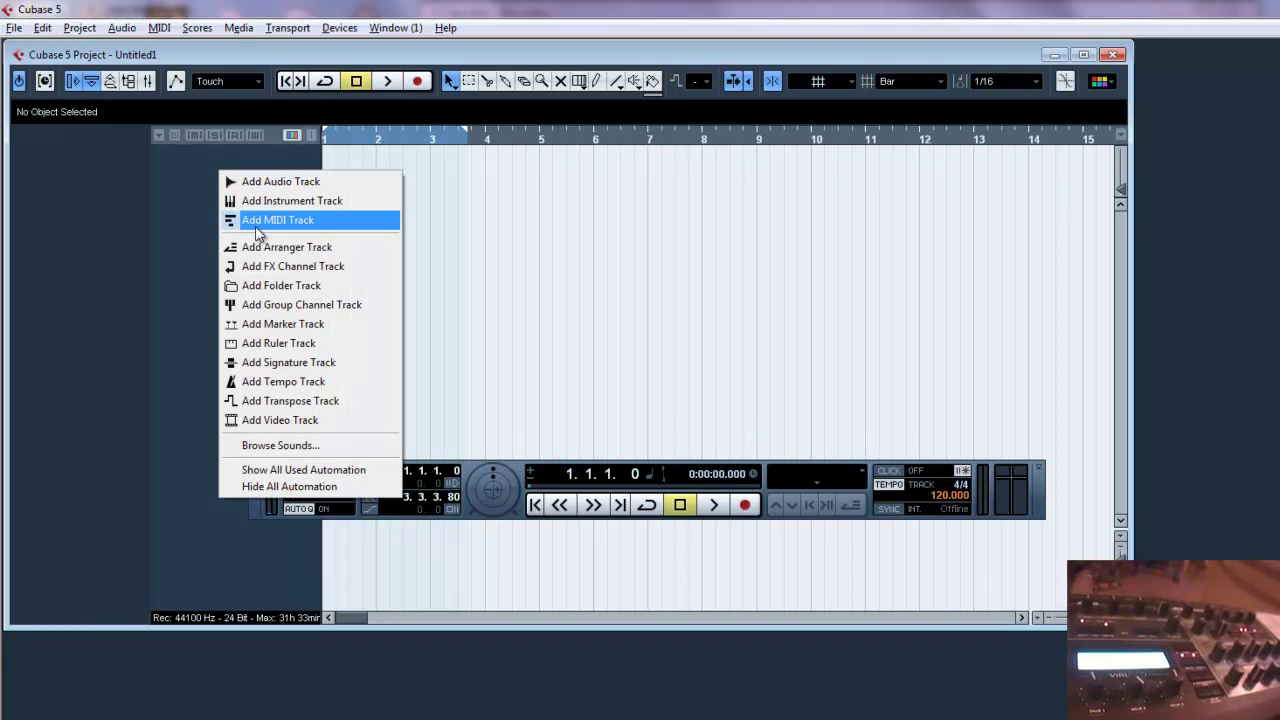
click(362, 230)
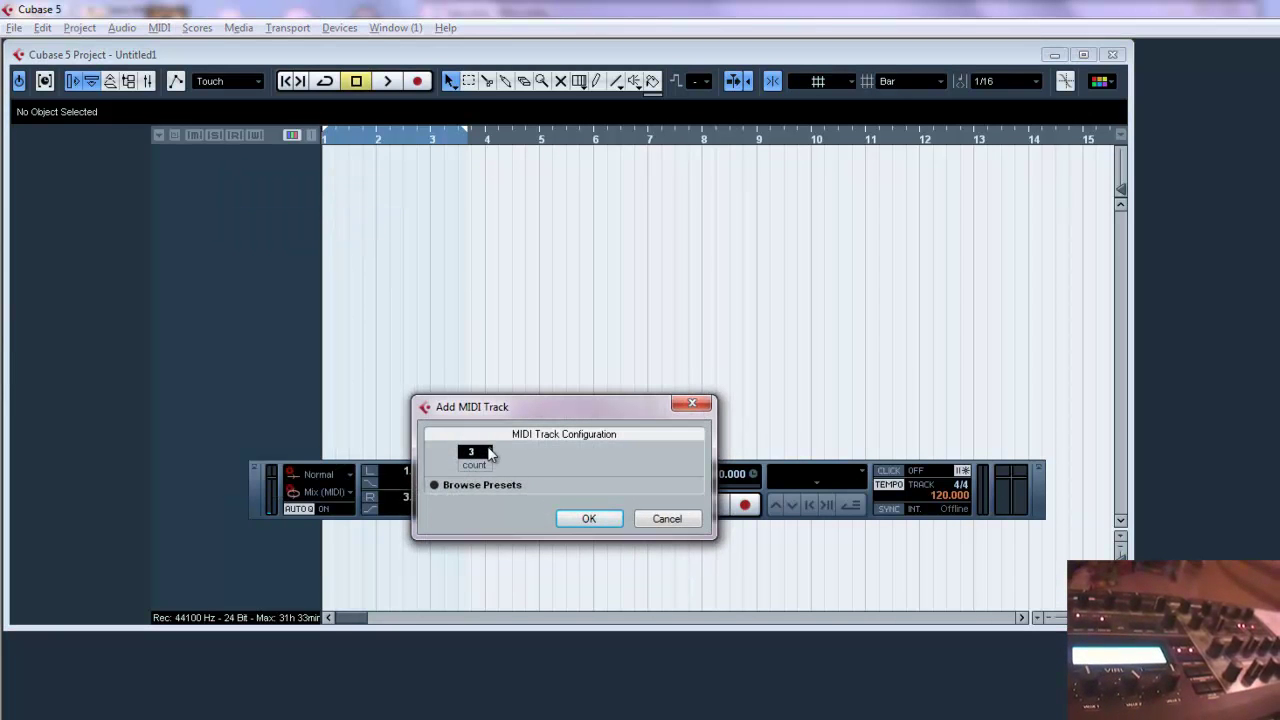
click(583, 522)
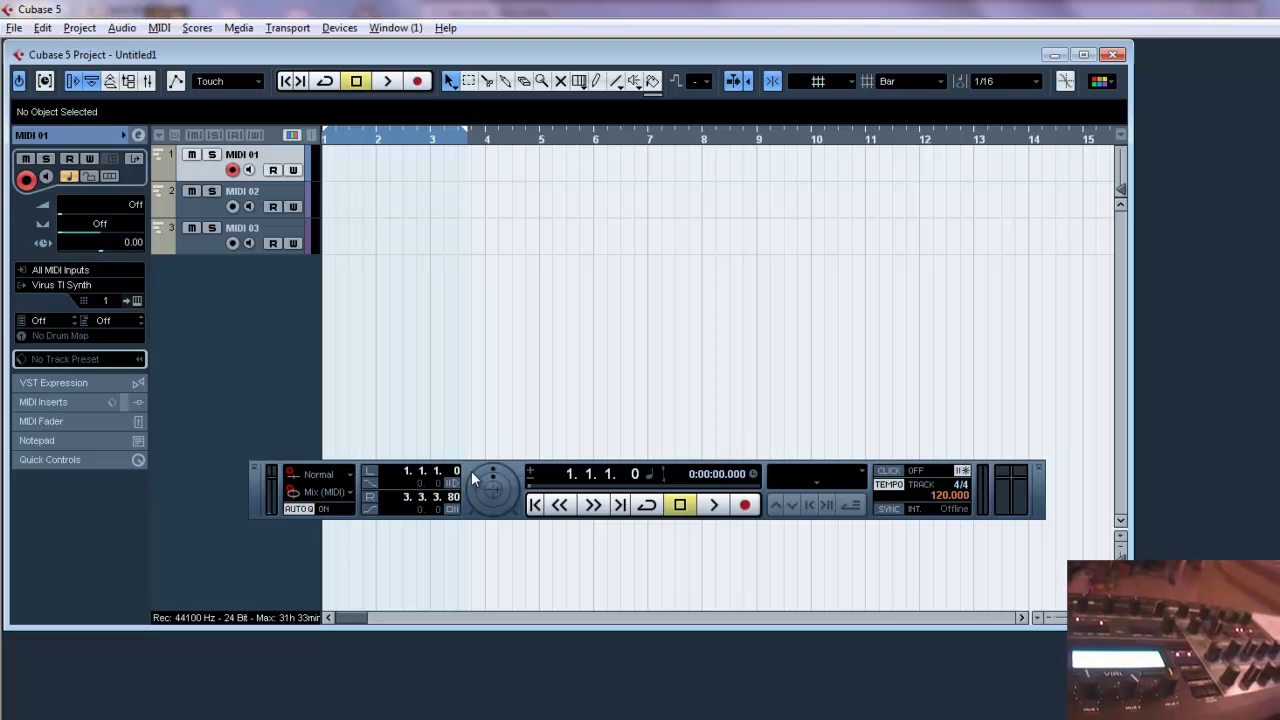
Check the MIDI channel assigned to each of the tracks MIDI 01, MIDI 02 and MIDI 03
click(195, 209)
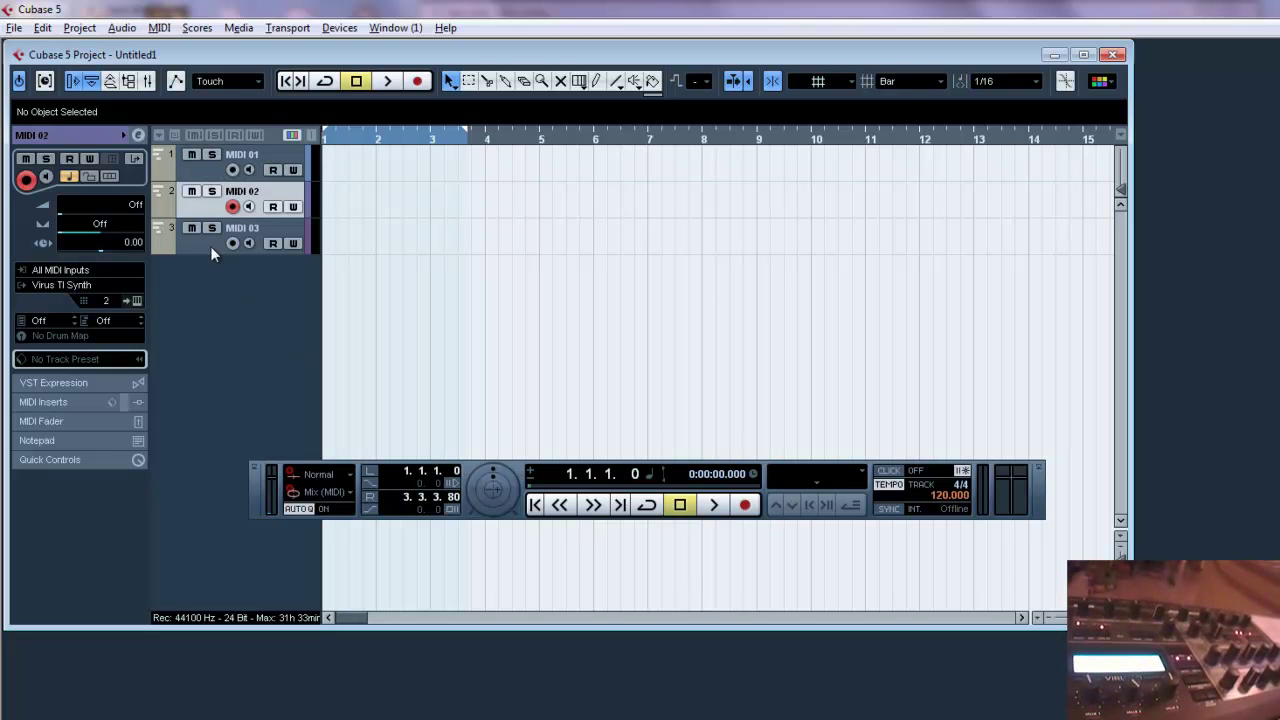
click(212, 248)
click(201, 175)
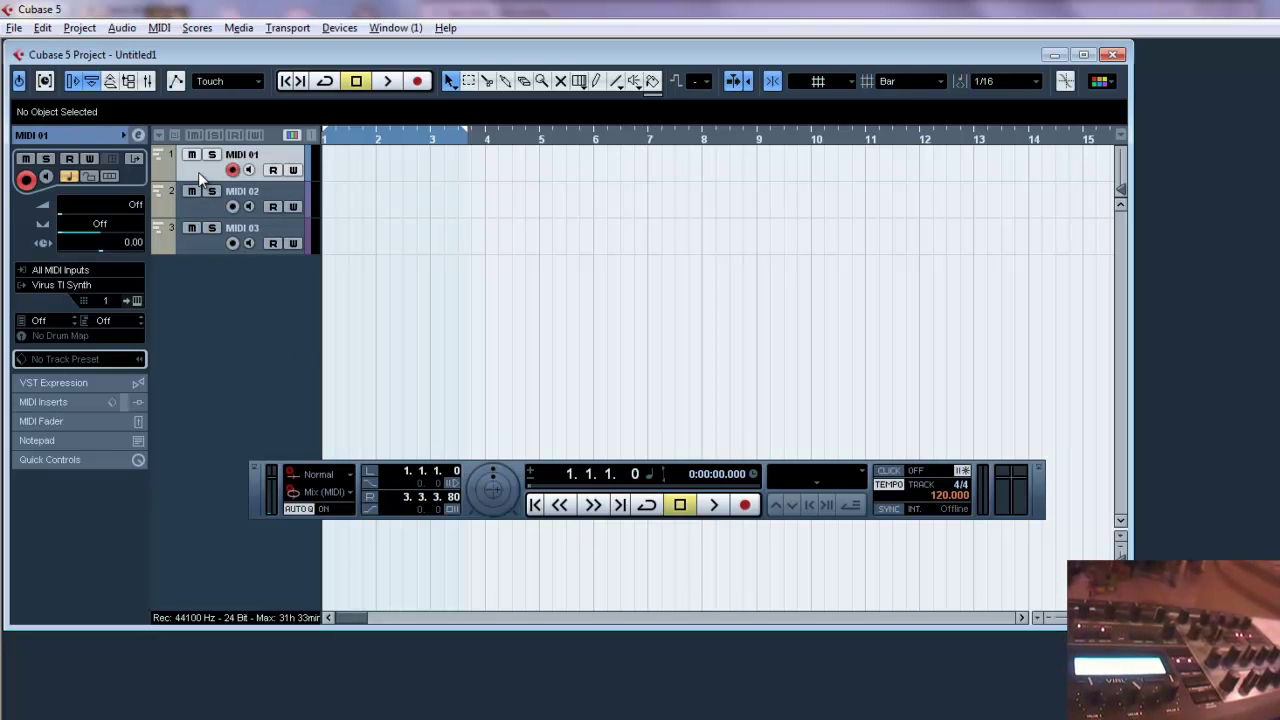
click(98, 302)
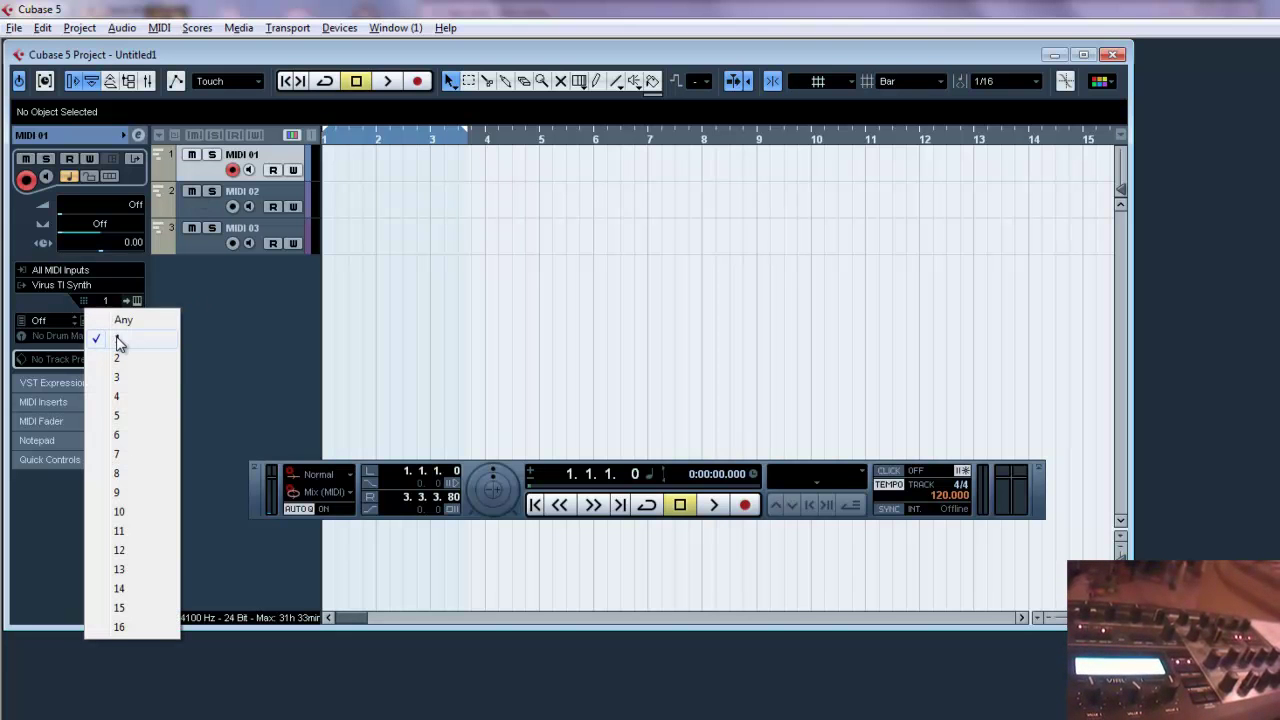
click(192, 214)
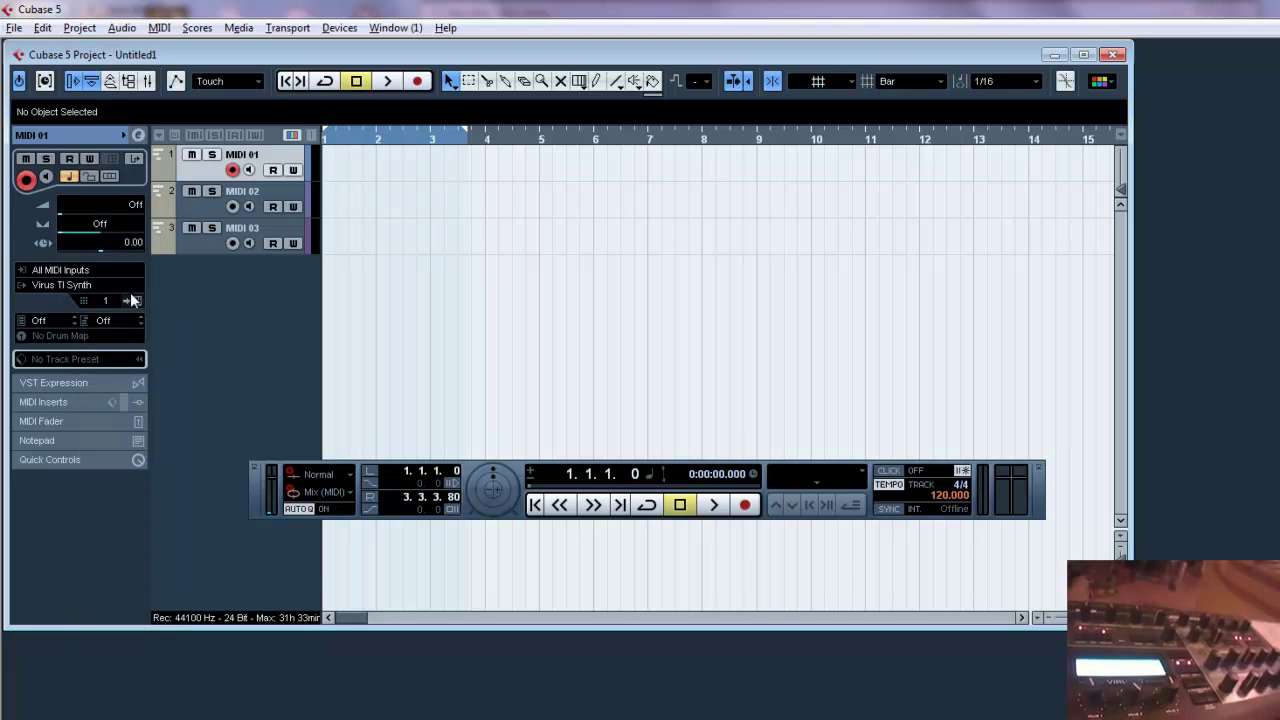
click(191, 212)
click(107, 301)
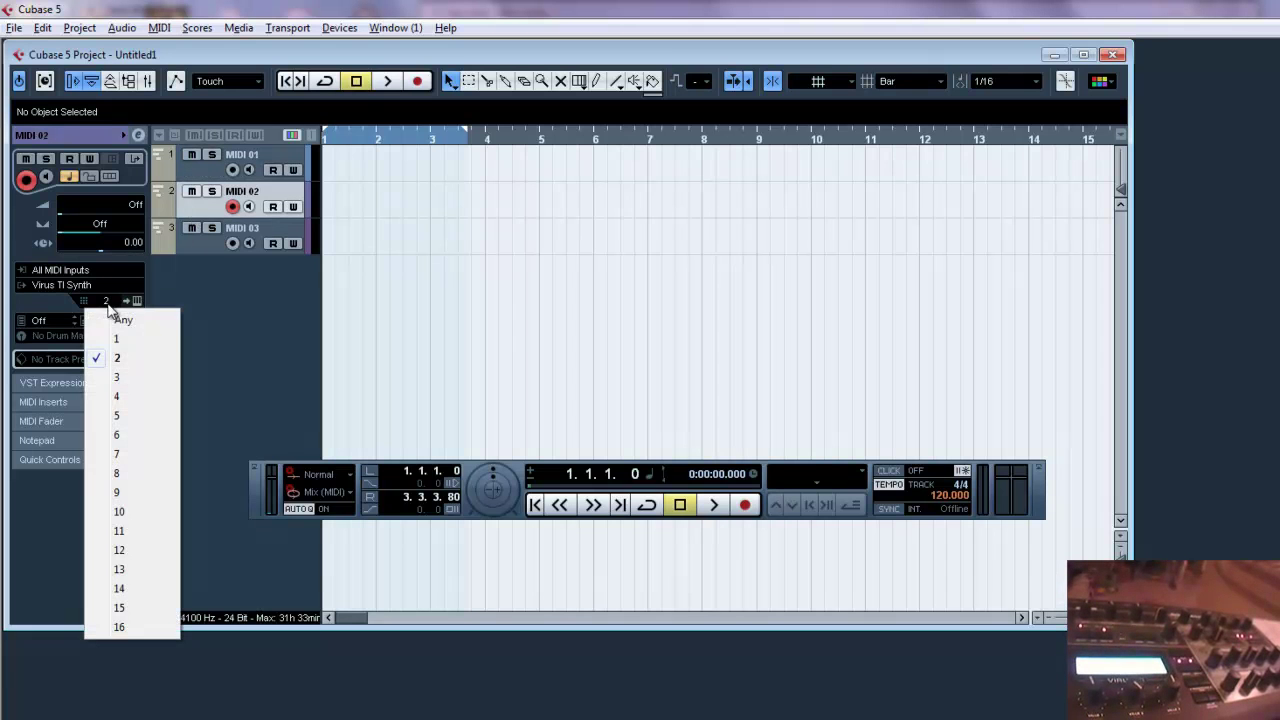
click(187, 249)
click(191, 244)
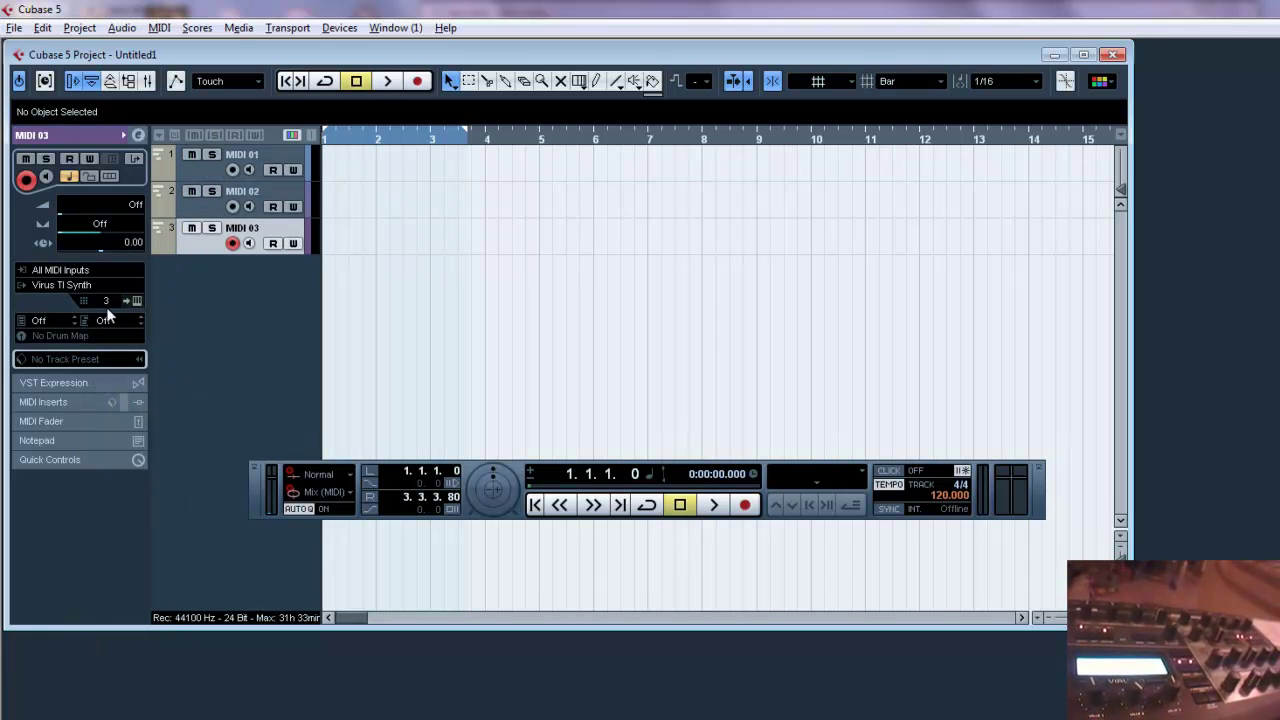
click(188, 212)
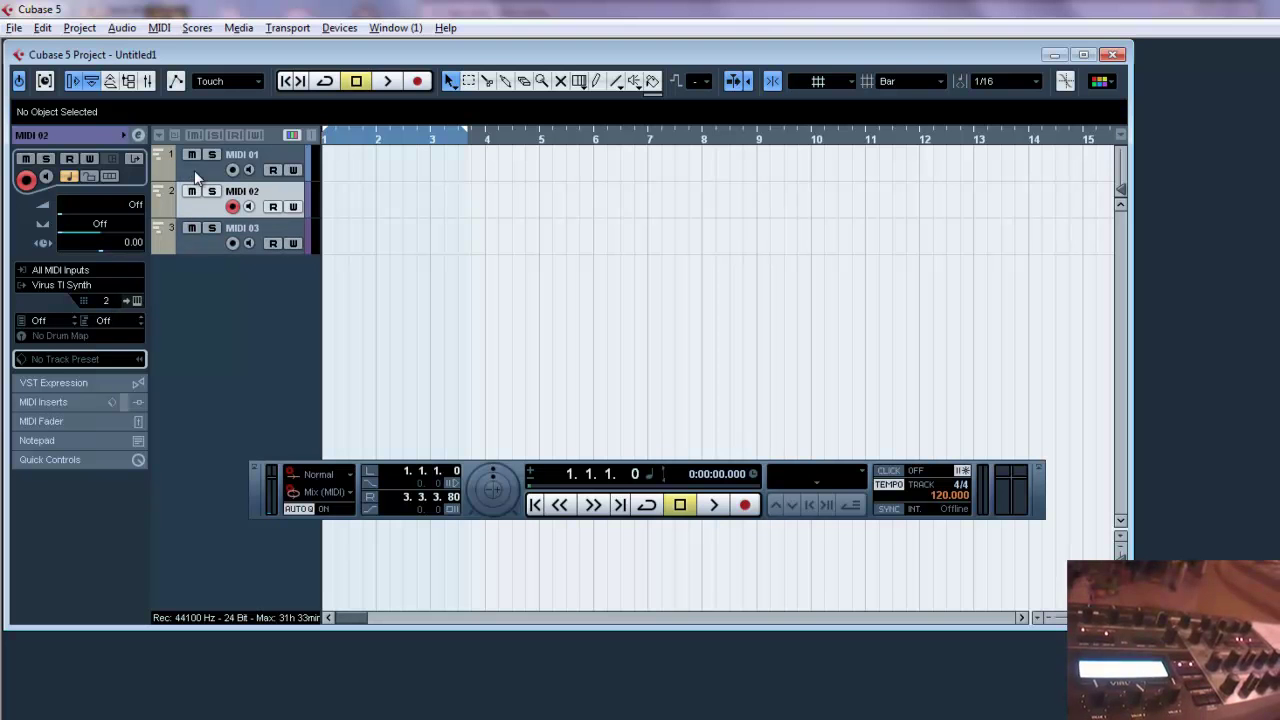
click(195, 173)
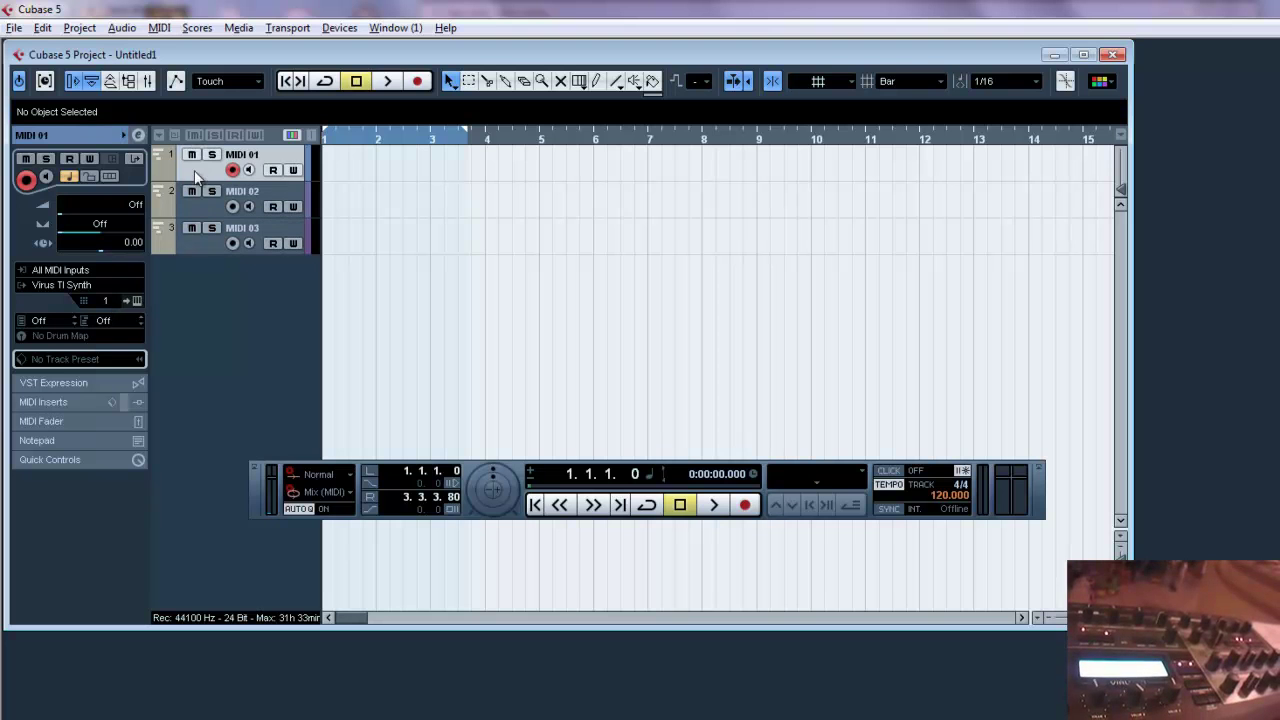
Inspect the output routing options of track MIDI 01
click(77, 286)
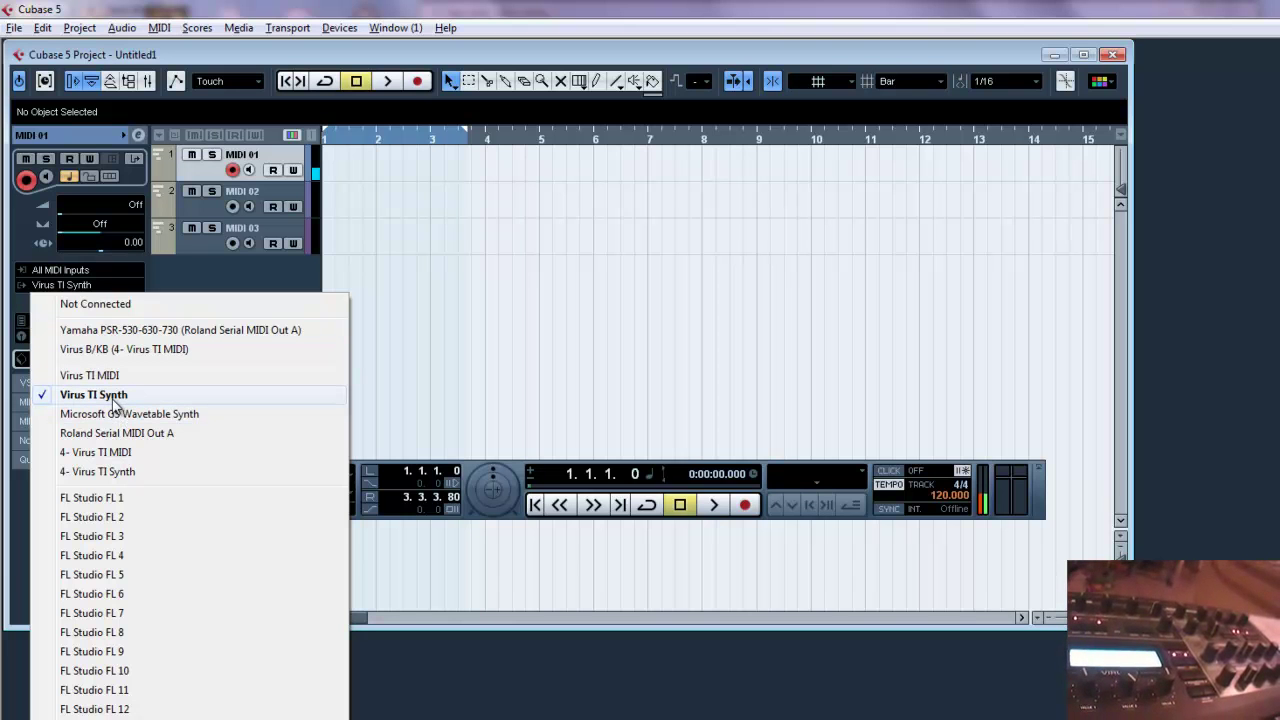
click(196, 269)
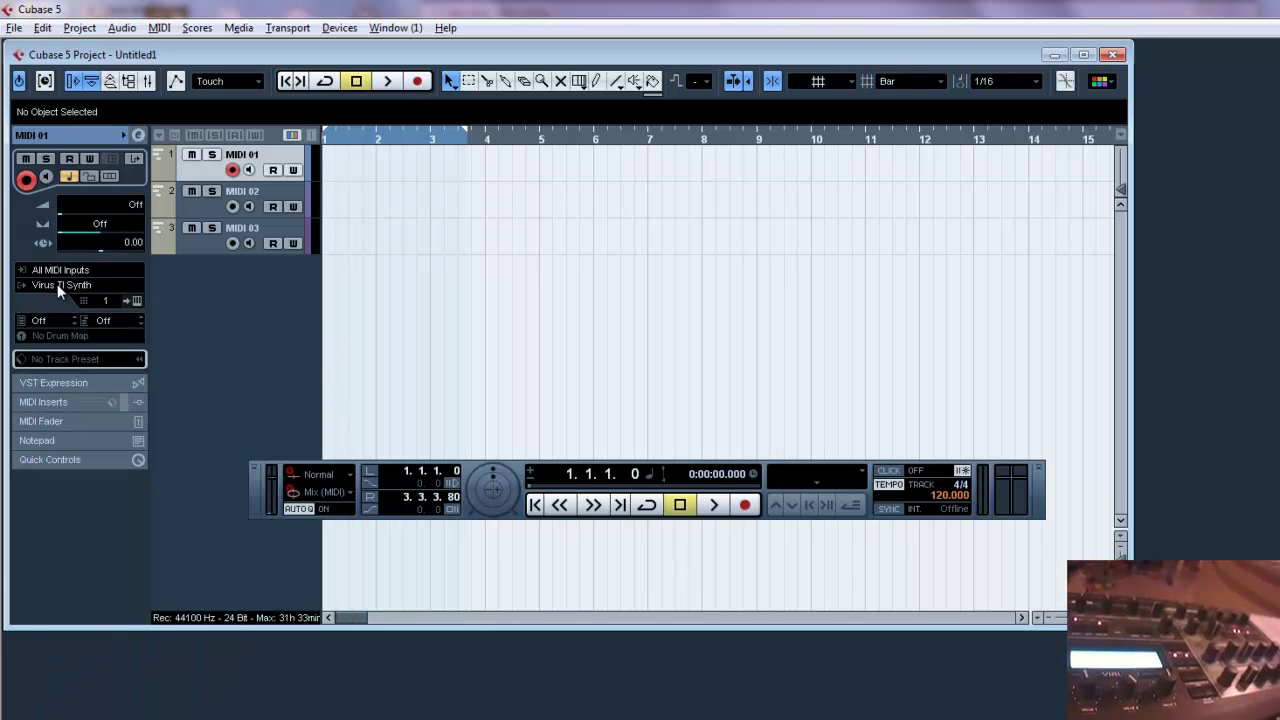
click(57, 284)
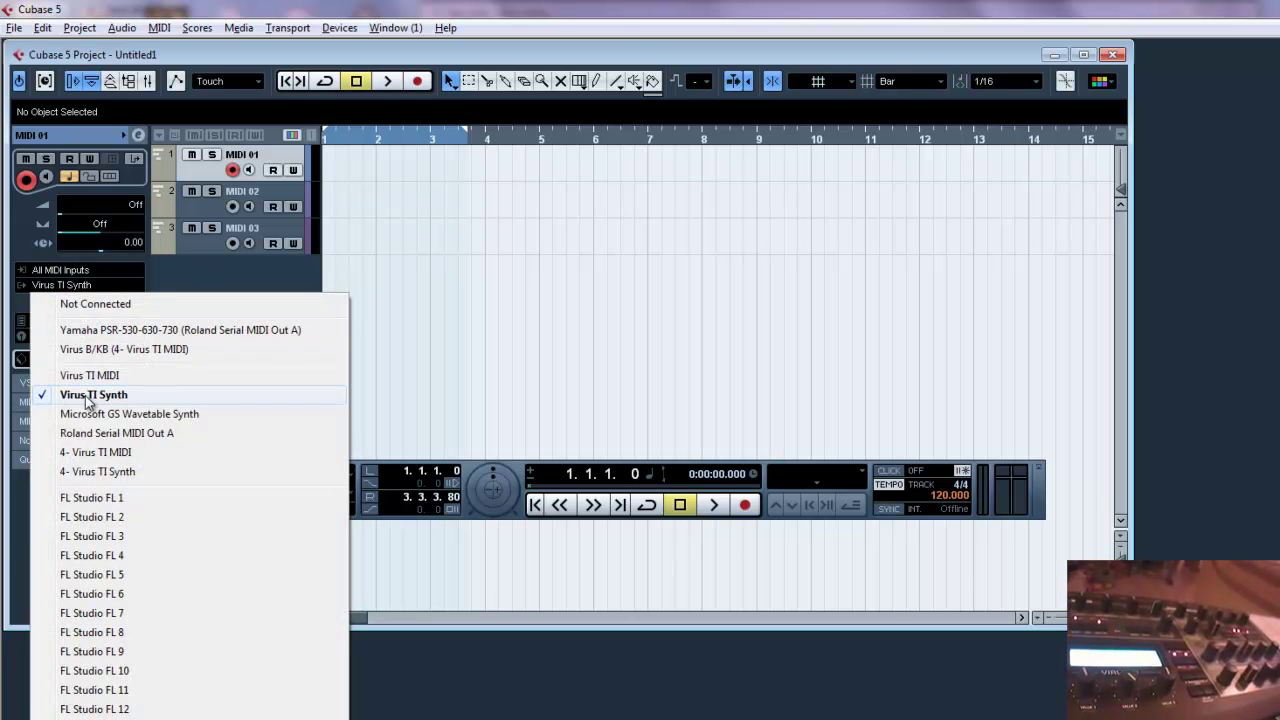
click(210, 285)
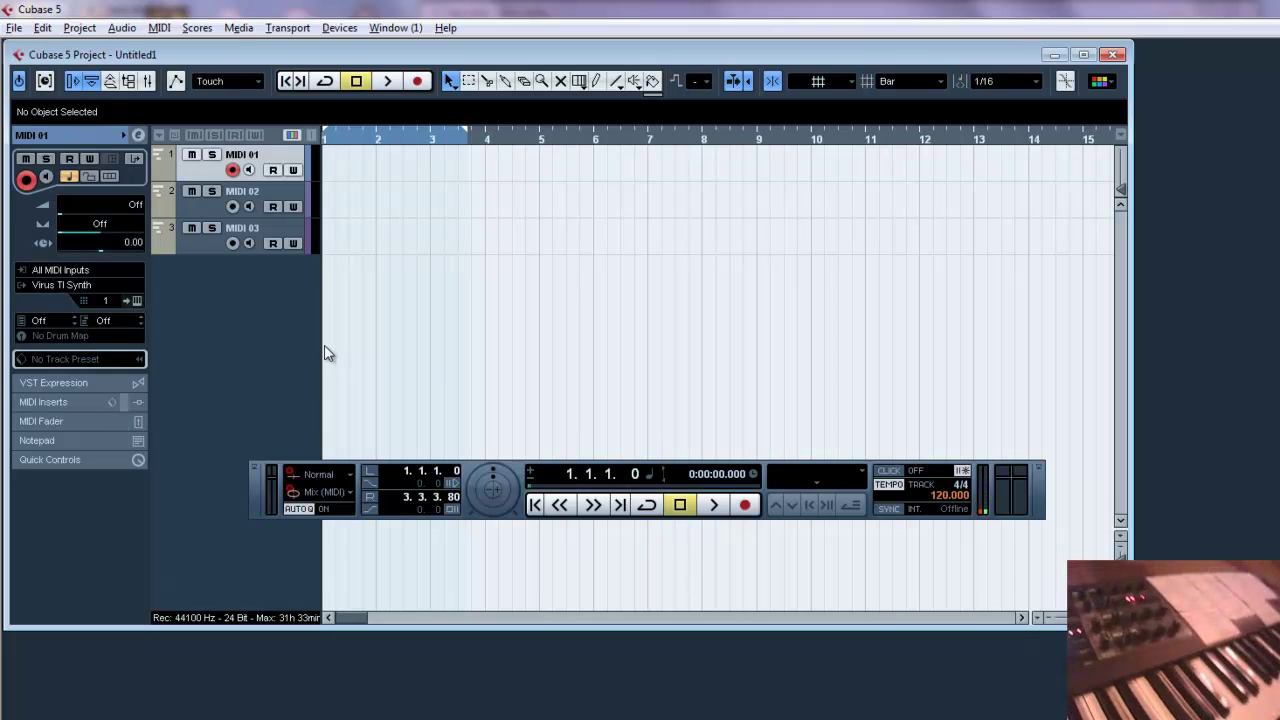
Select track MIDI 02 and MIDI 03 in turn to try each track's synth part
click(210, 208)
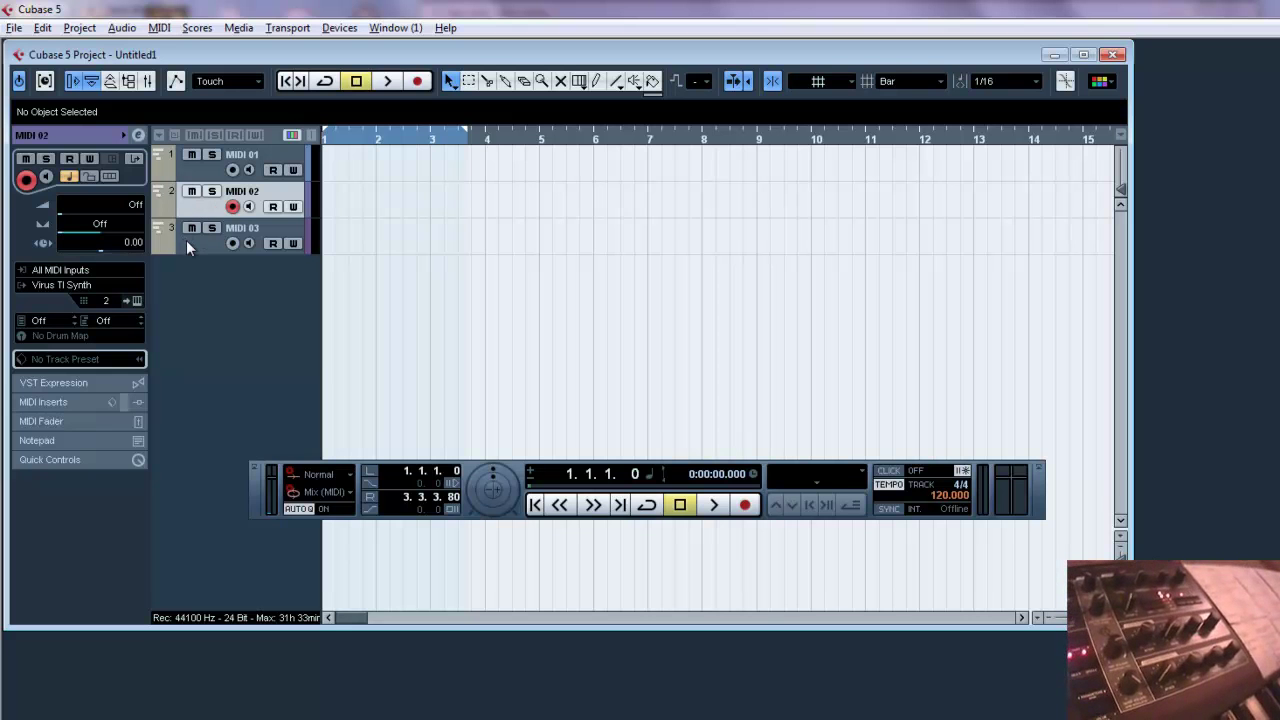
click(184, 243)
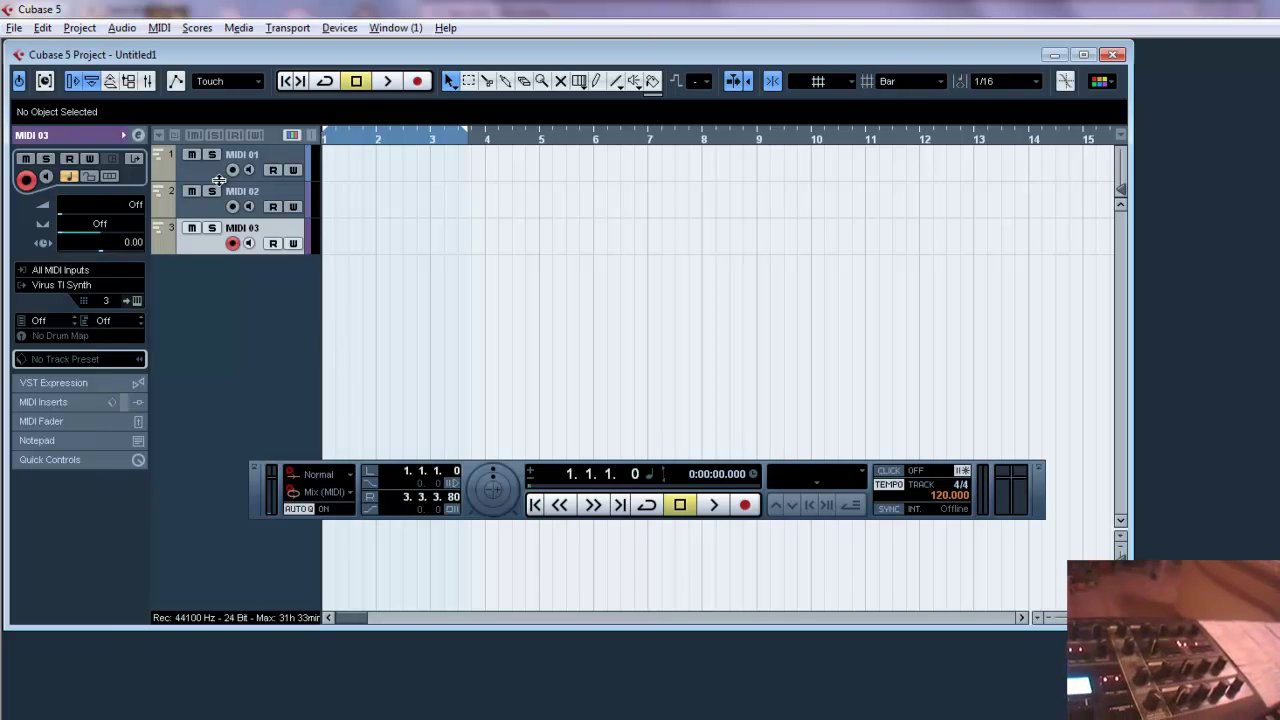
Solo track MIDI 03, and set track MIDI 01 to bank 0 and program 30
click(212, 178)
click(211, 228)
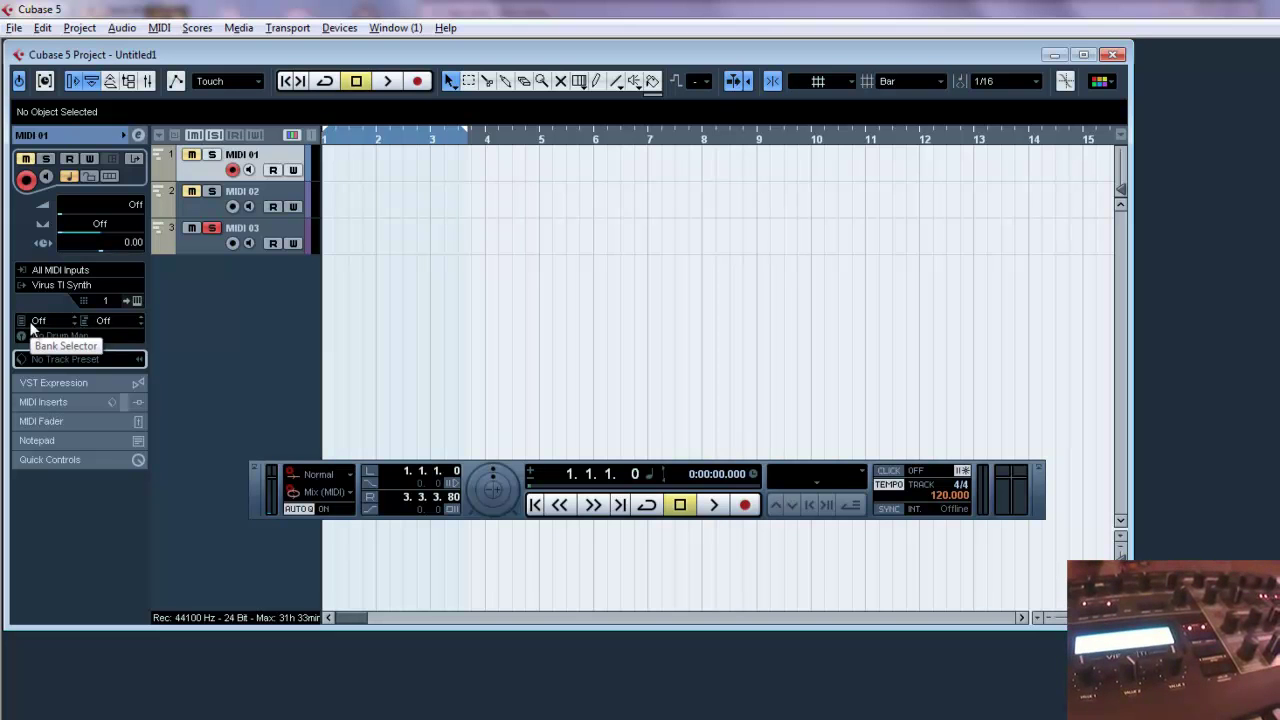
click(74, 318)
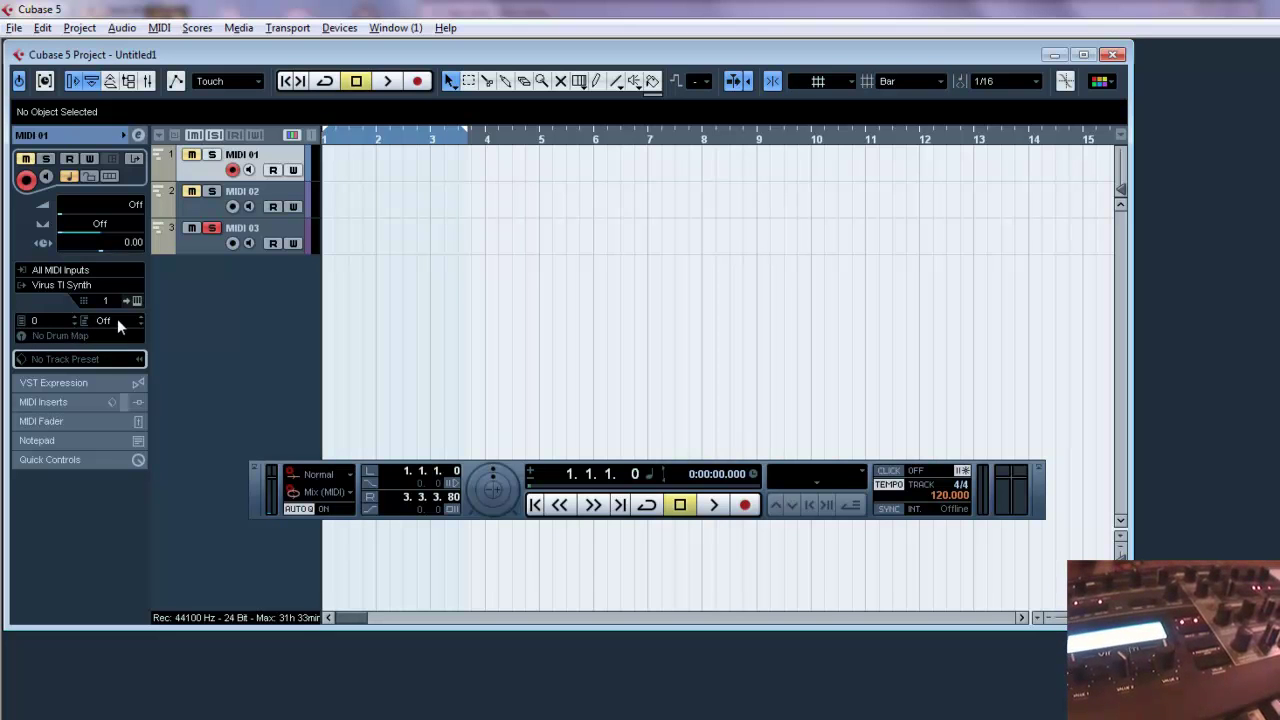
click(142, 318)
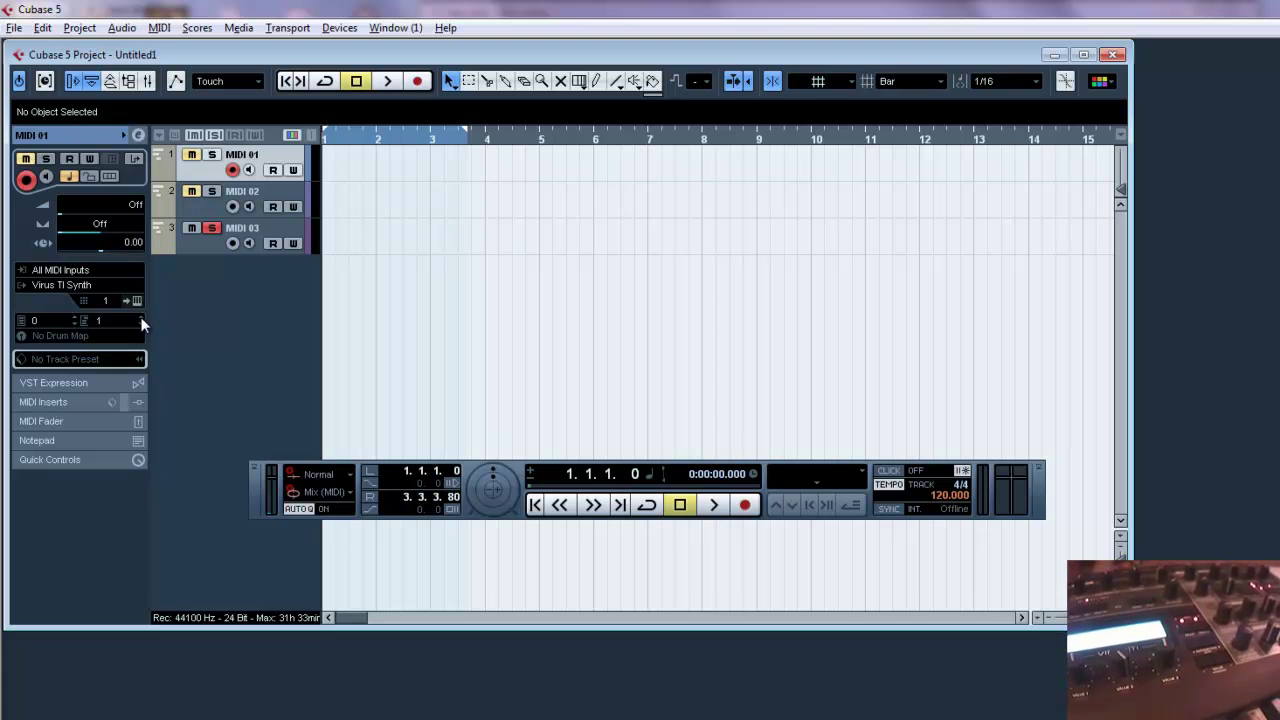
click(141, 317)
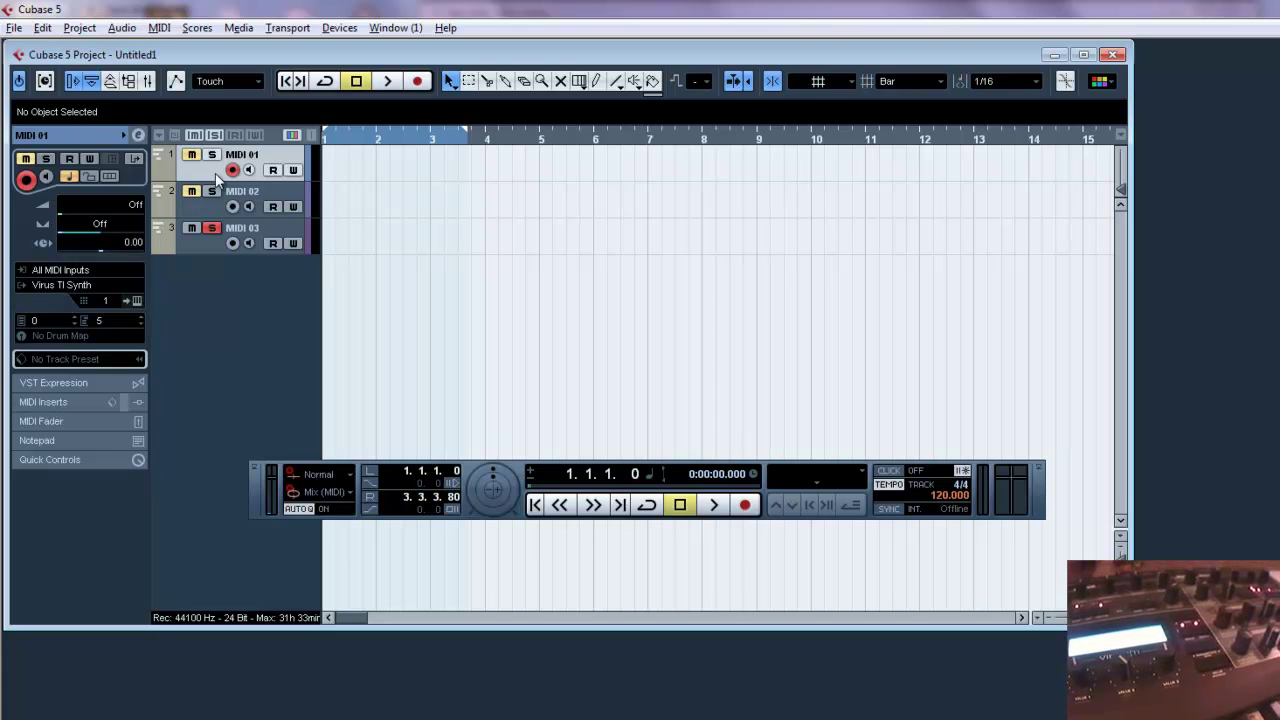
click(141, 317)
click(141, 317)
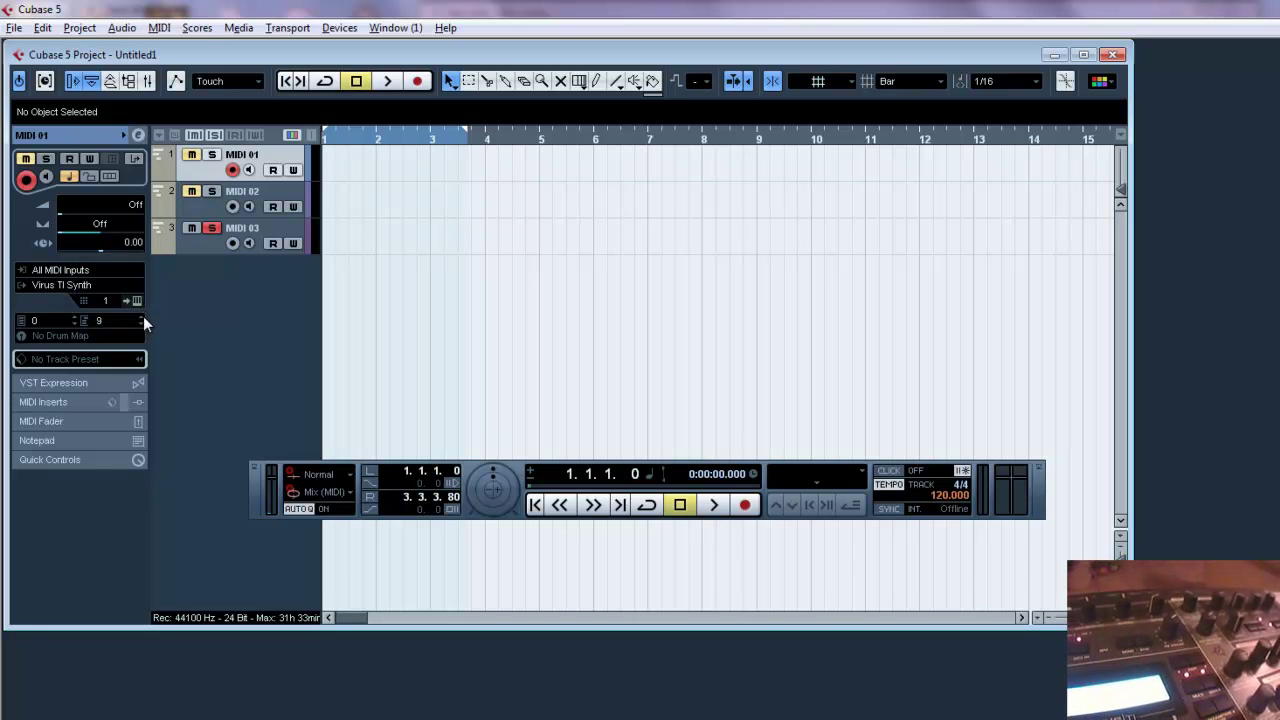
click(139, 317)
click(139, 317)
click(139, 317)
click(139, 317)
click(139, 317)
click(139, 317)
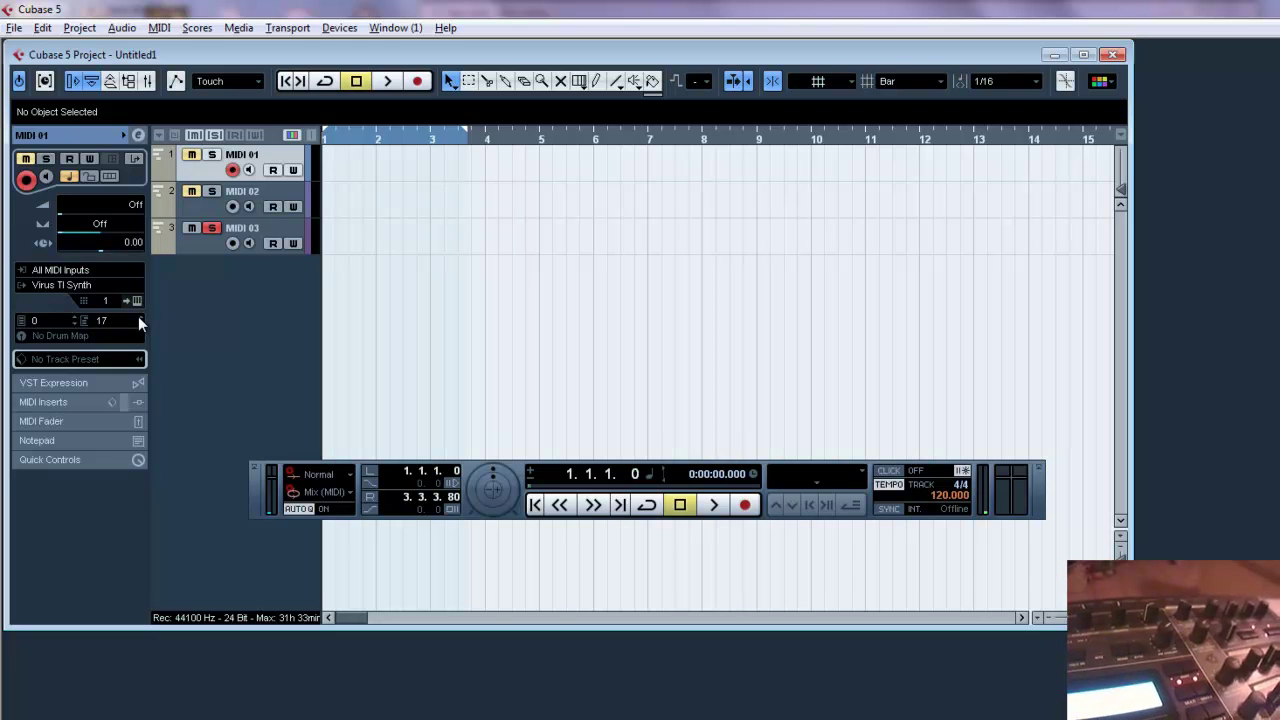
click(139, 317)
click(139, 317)
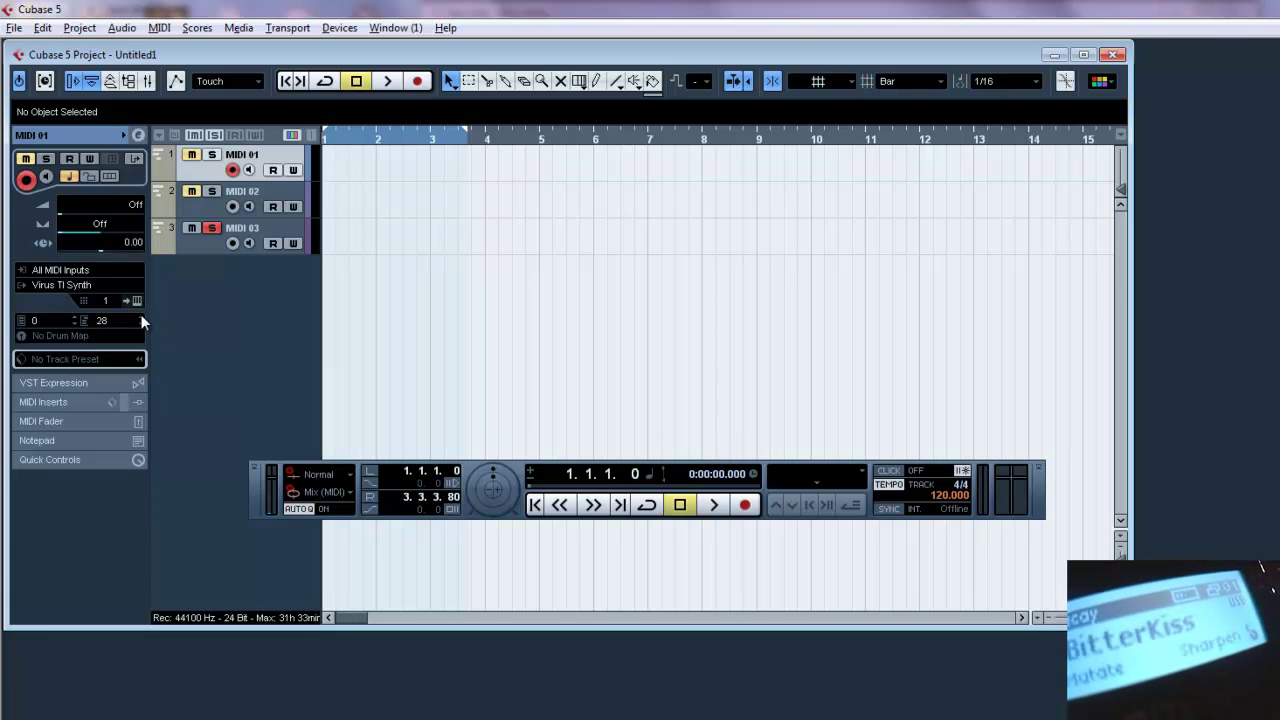
click(140, 317)
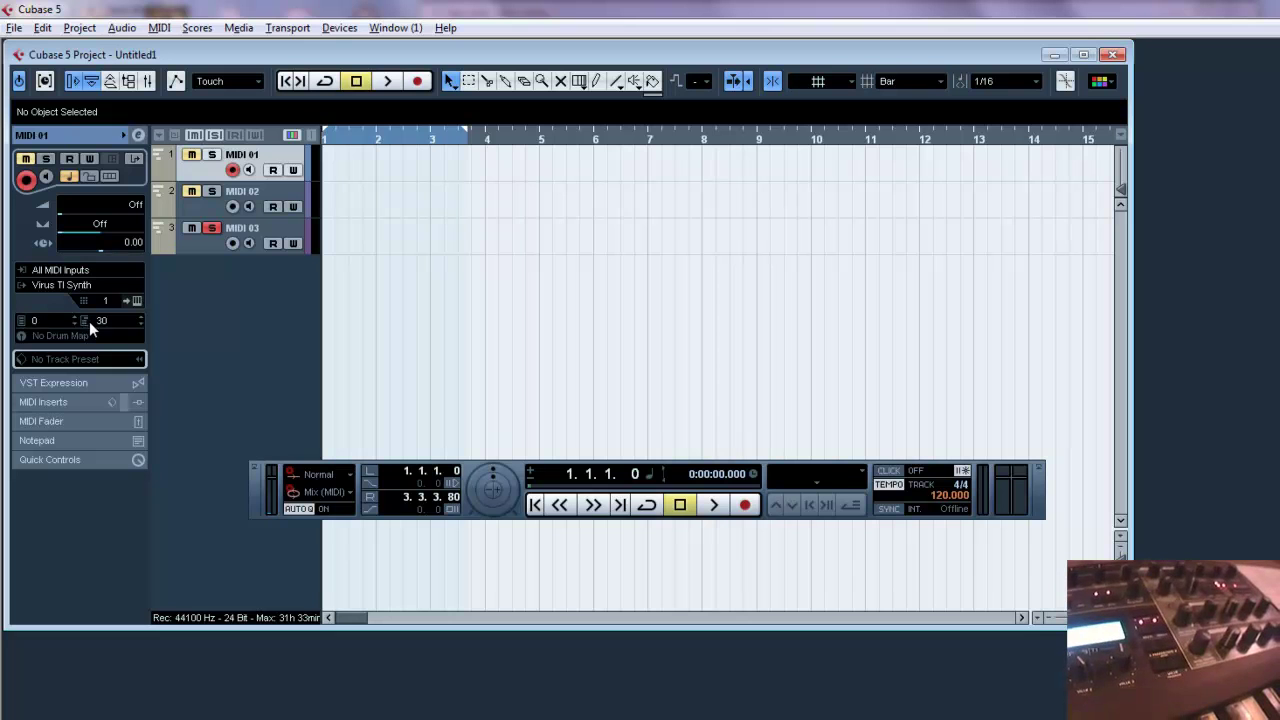
Select track MIDI 02 and clear the solo on track MIDI 03
click(192, 212)
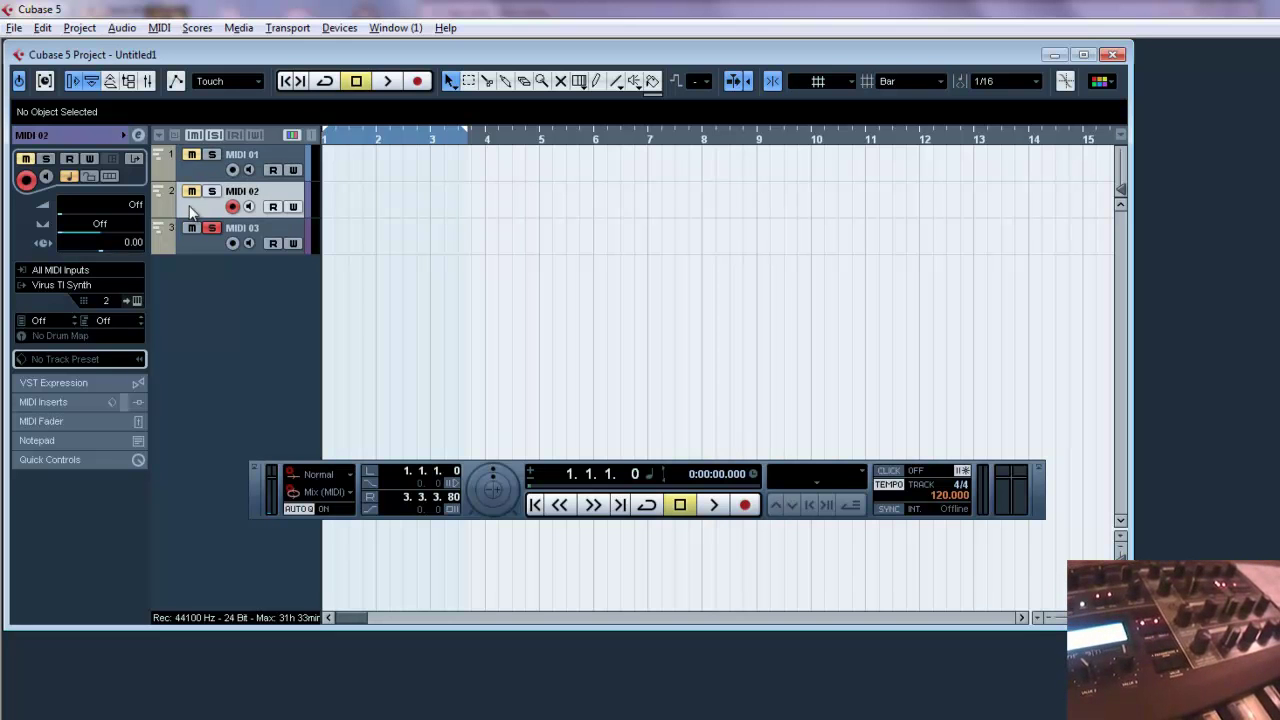
click(209, 156)
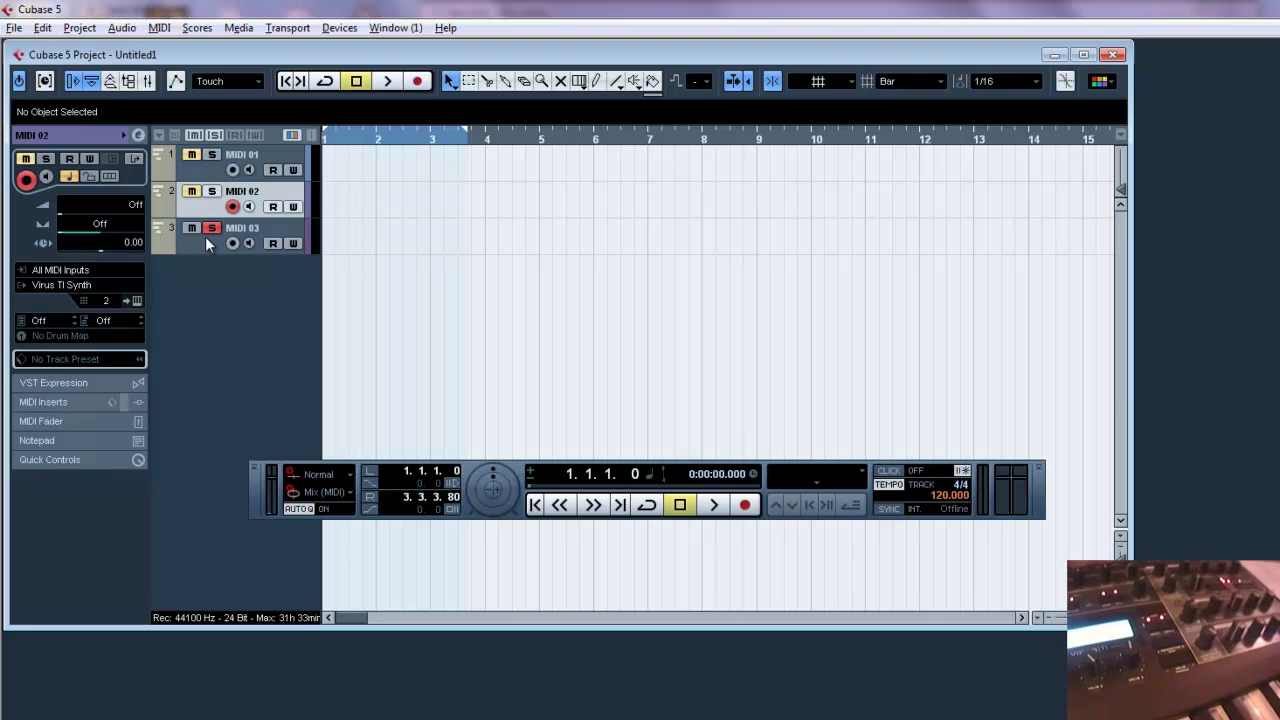
click(212, 229)
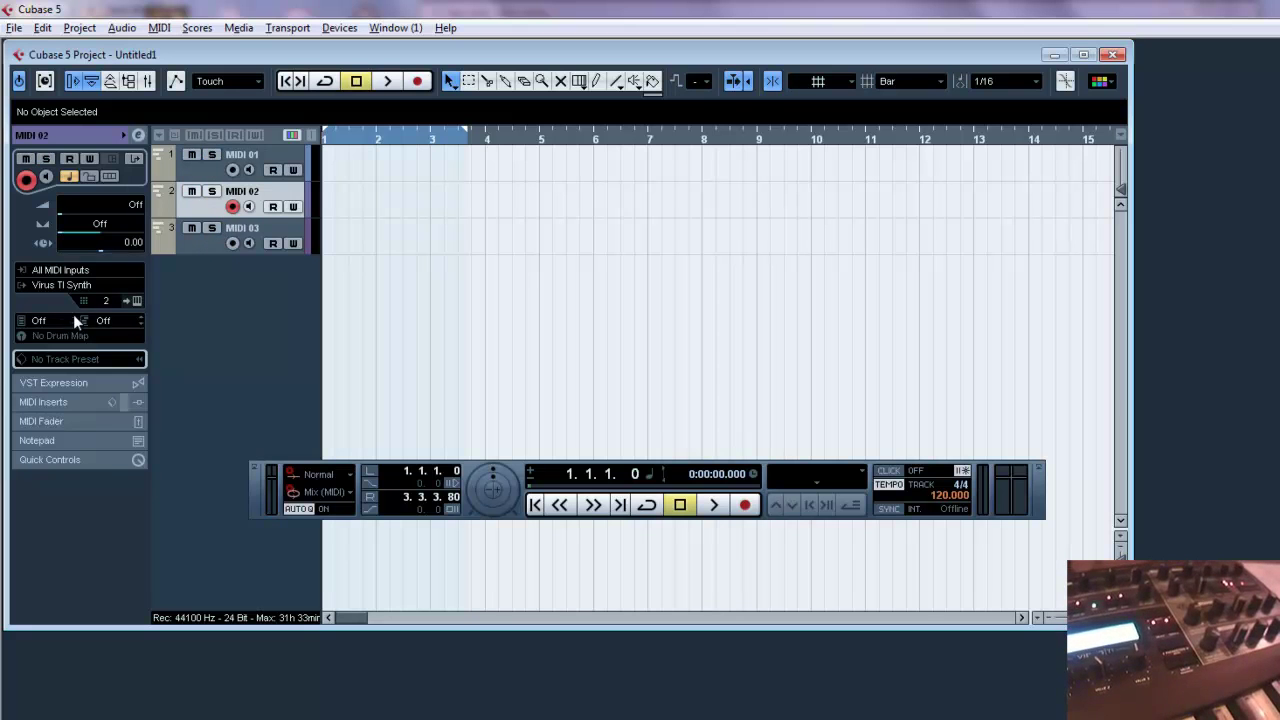
Set track MIDI 02 to bank 0 and program 39
click(140, 317)
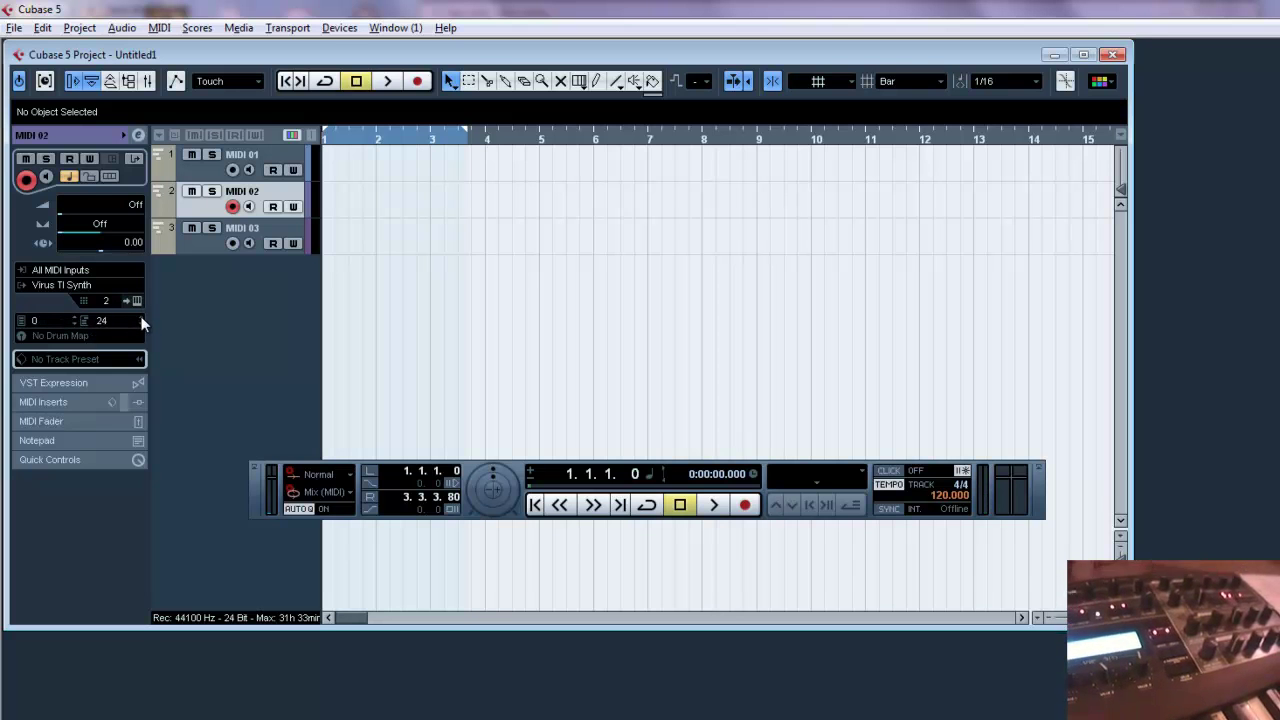
click(141, 314)
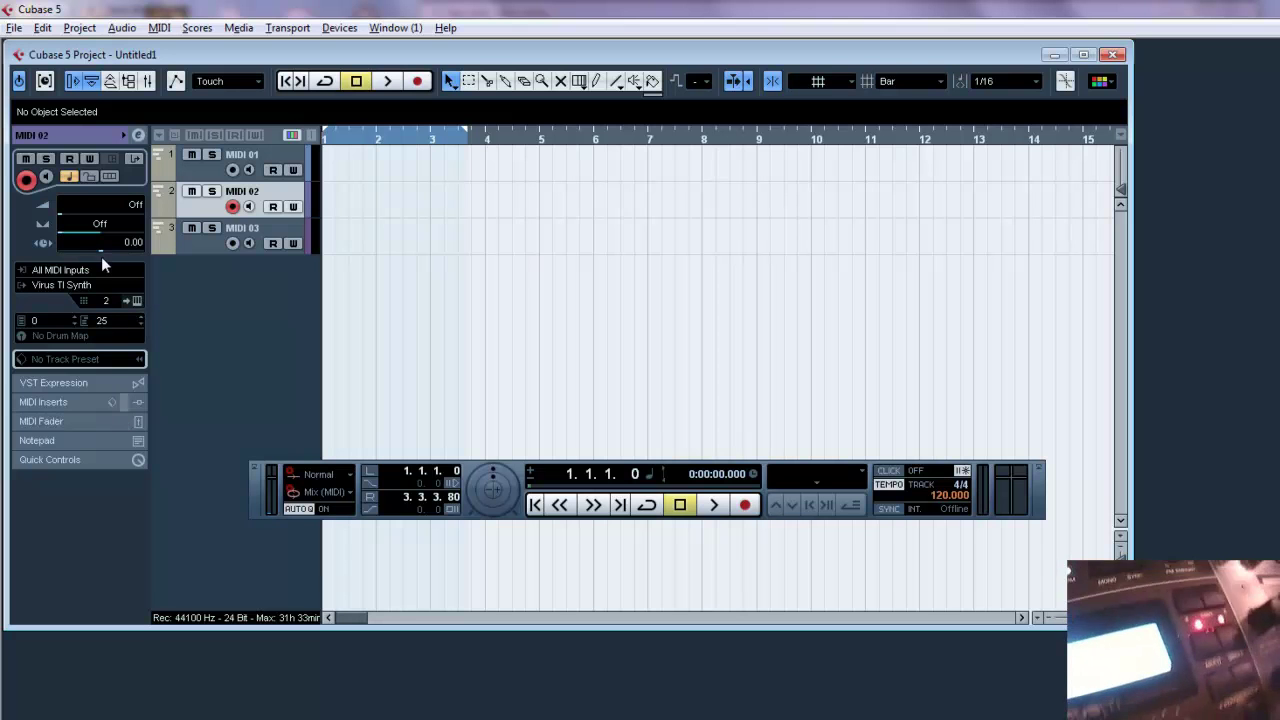
click(138, 317)
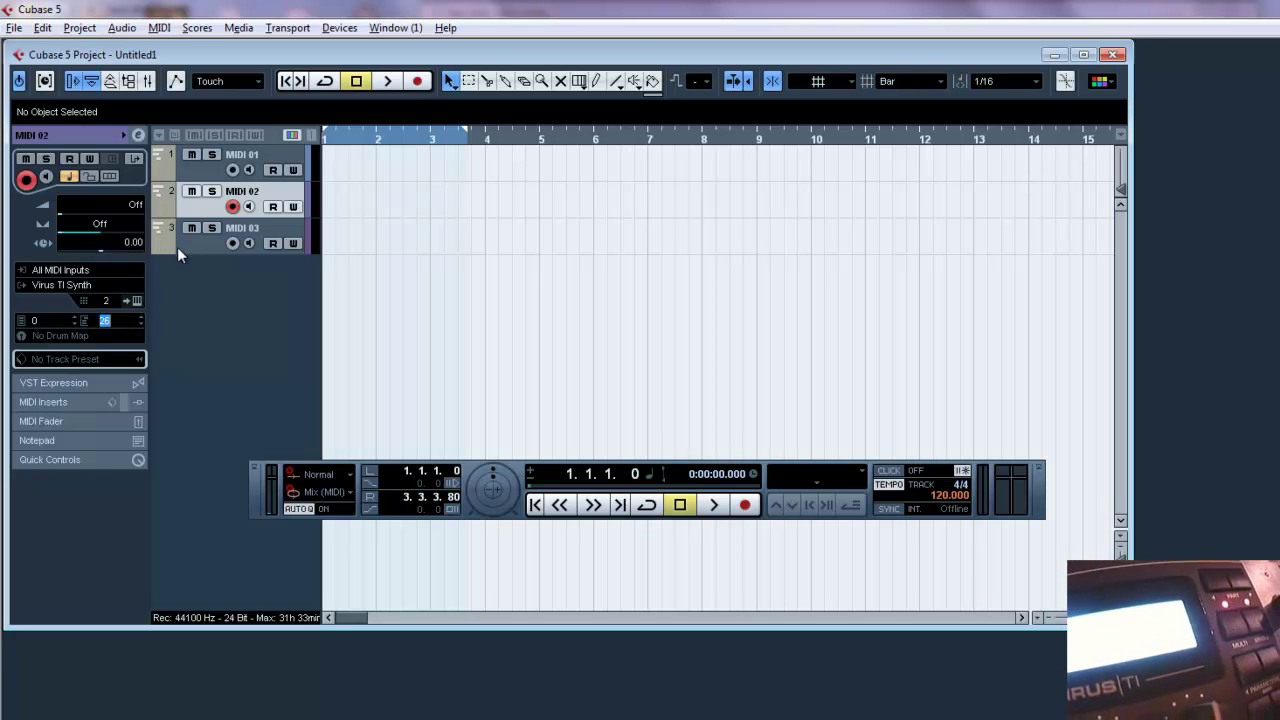
click(192, 206)
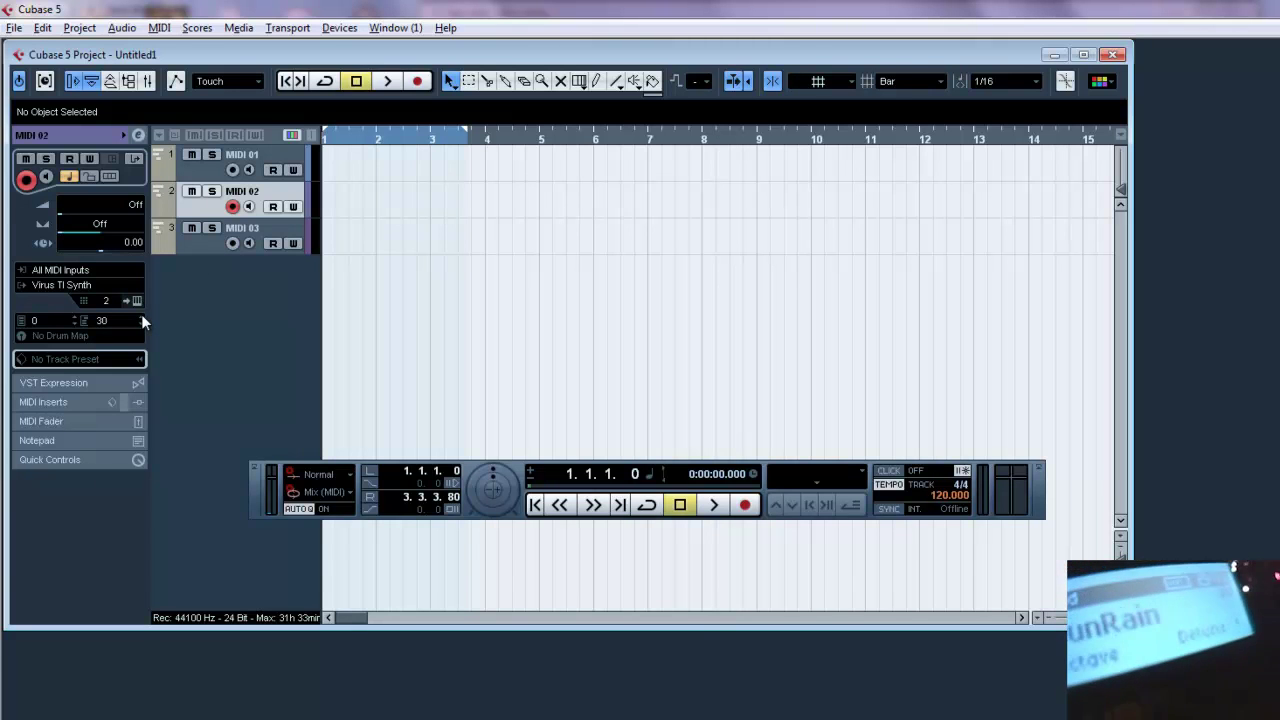
click(141, 317)
click(141, 317)
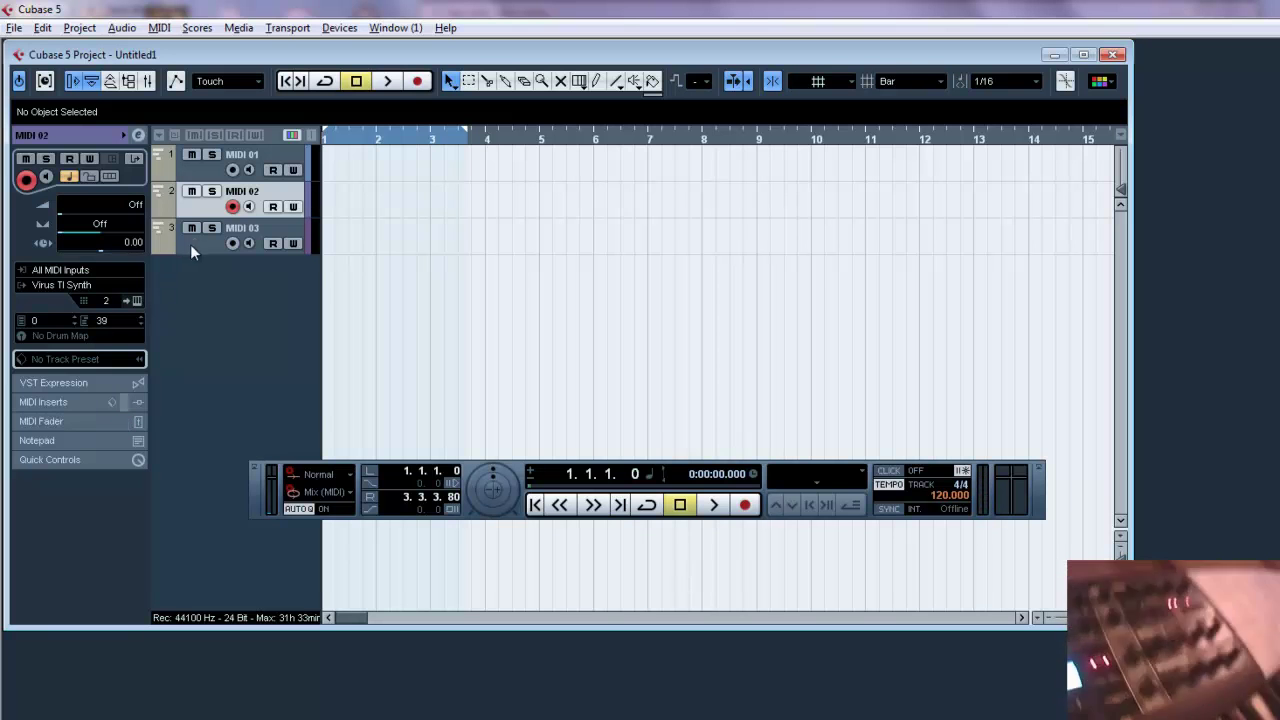
Set track MIDI 03 to bank 0 and program 41
click(194, 252)
click(75, 319)
click(141, 318)
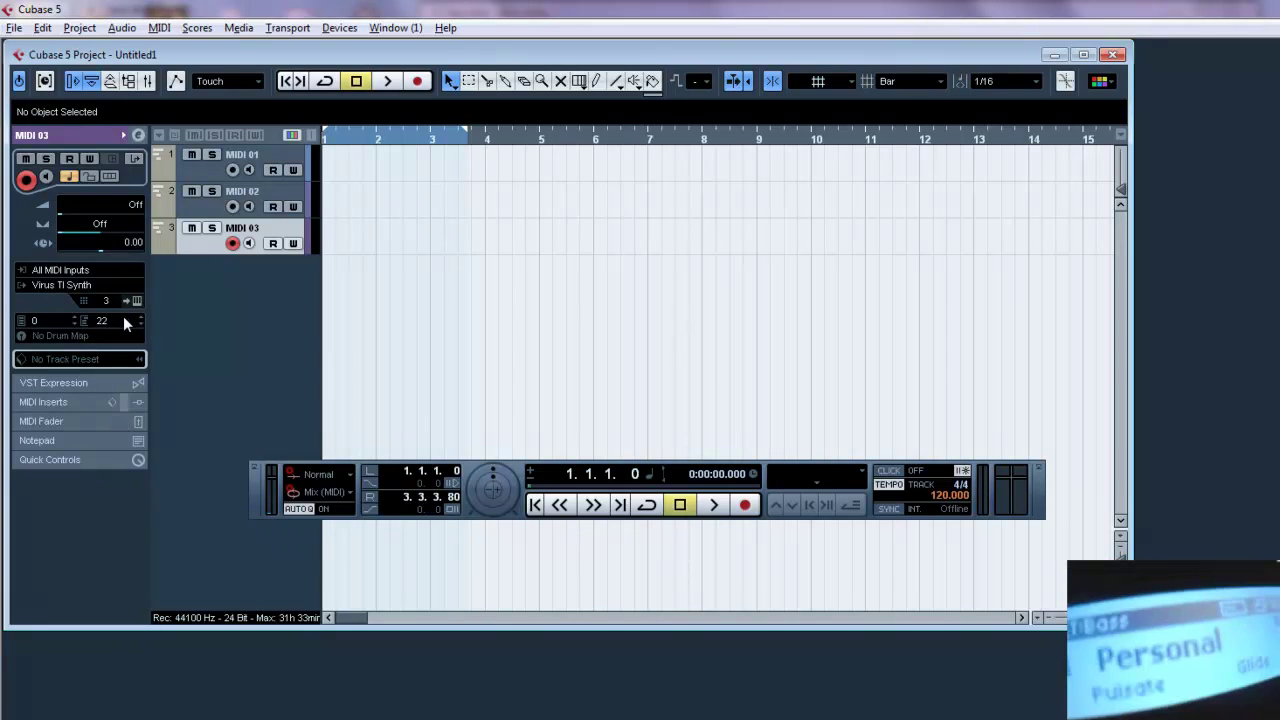
click(140, 317)
click(140, 317)
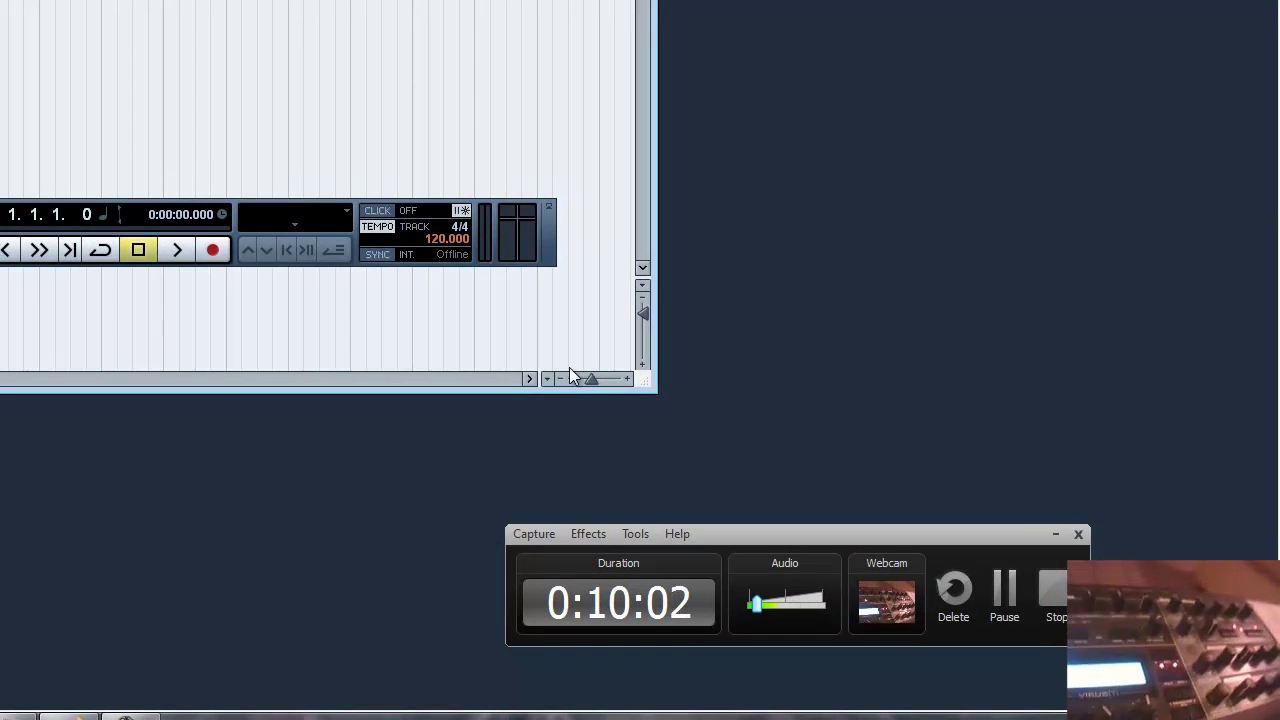
Switch the project to a fixed tempo of 90 BPM and turn on sync
drag(441, 243, 434, 280)
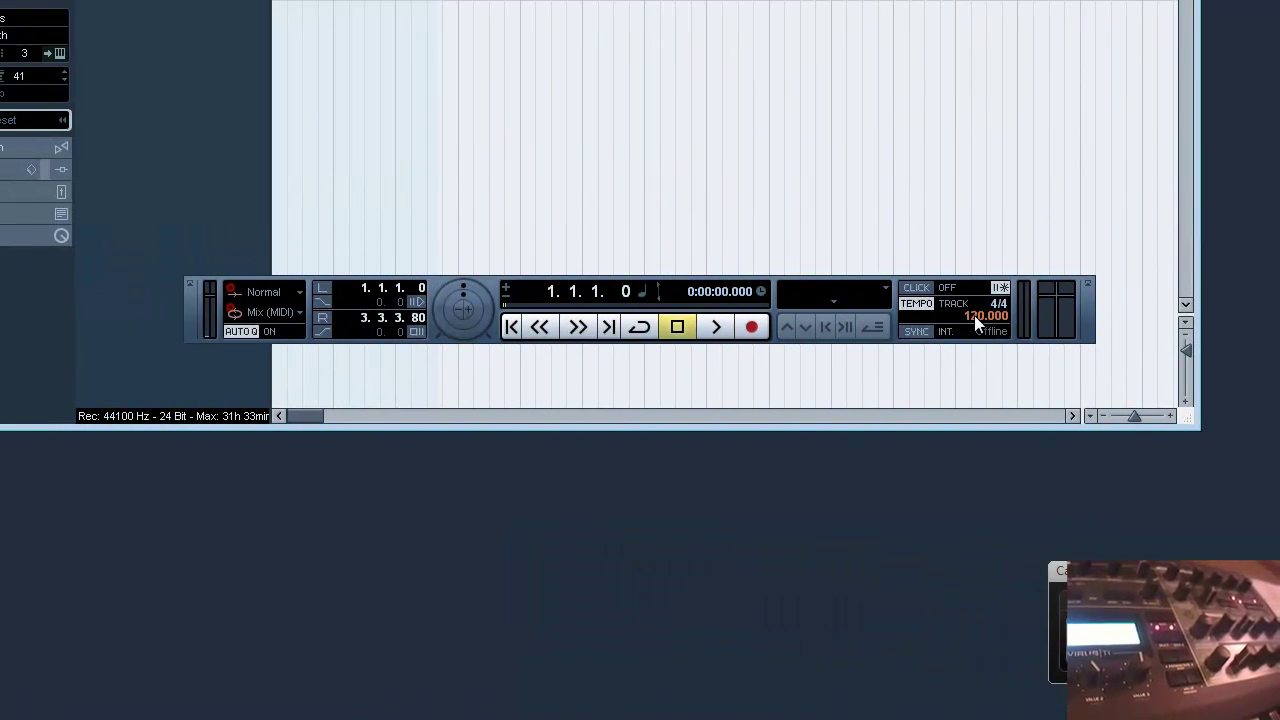
click(926, 305)
scroll(982, 320, down, 1)
drag(982, 320, 983, 404)
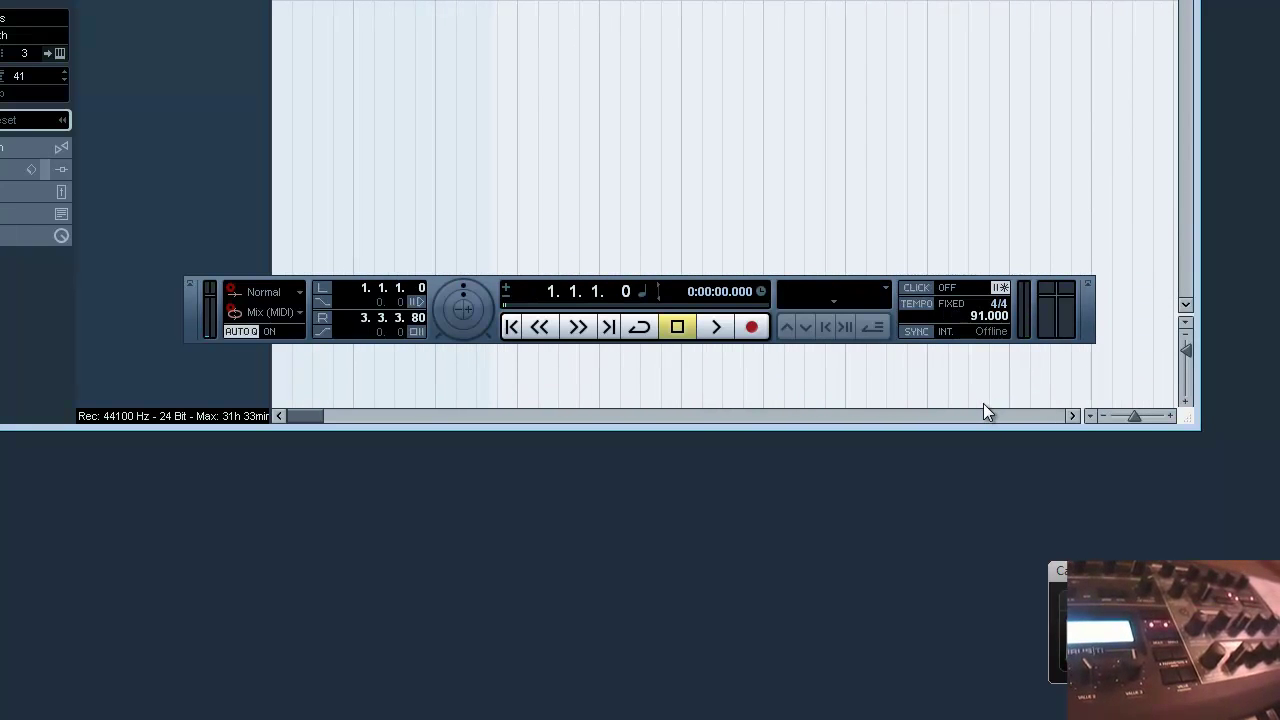
scroll(973, 318, down, 2)
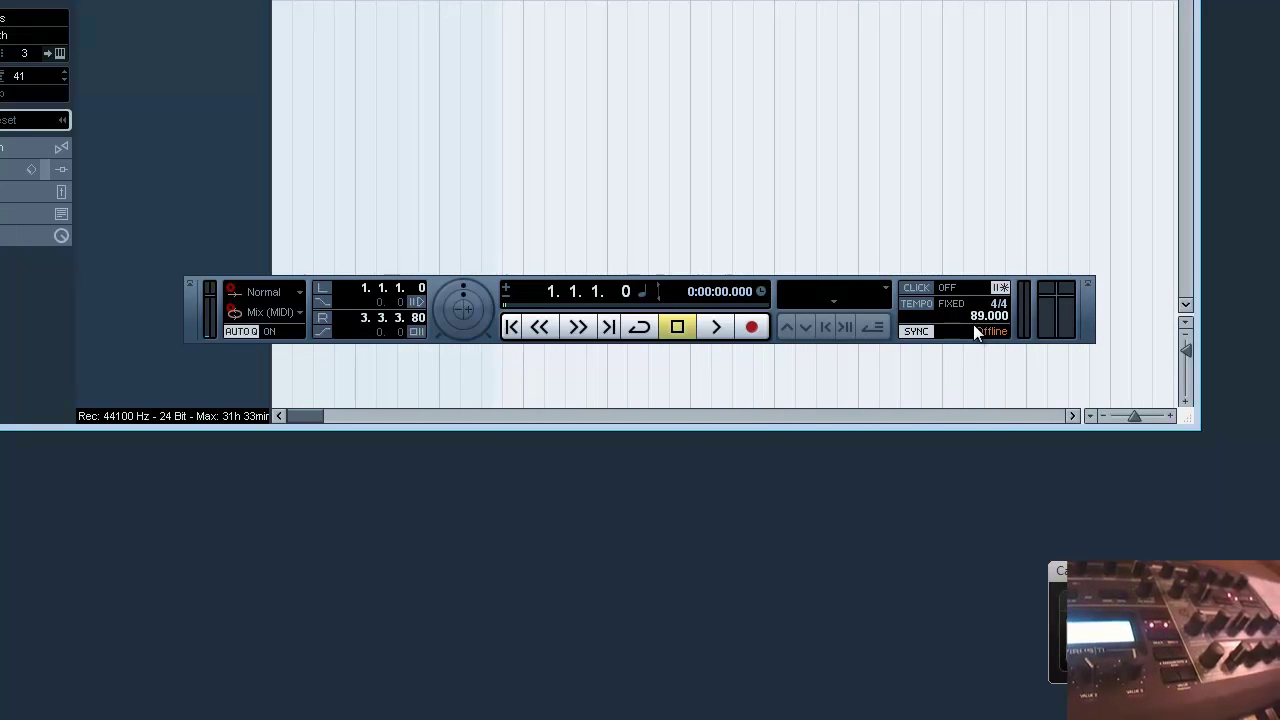
scroll(977, 330, up, 1)
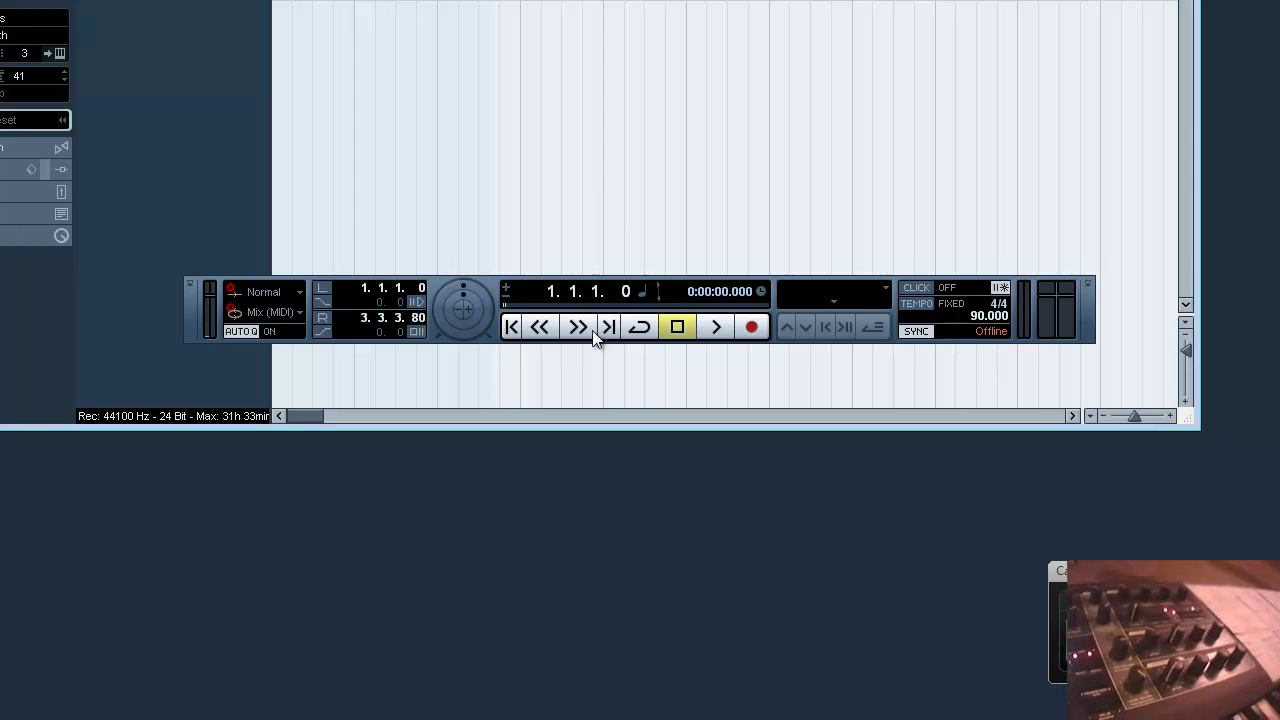
Turn on the metronome click and record a MIDI part on track MIDI 03 from bar 1 to just before bar 6
click(750, 330)
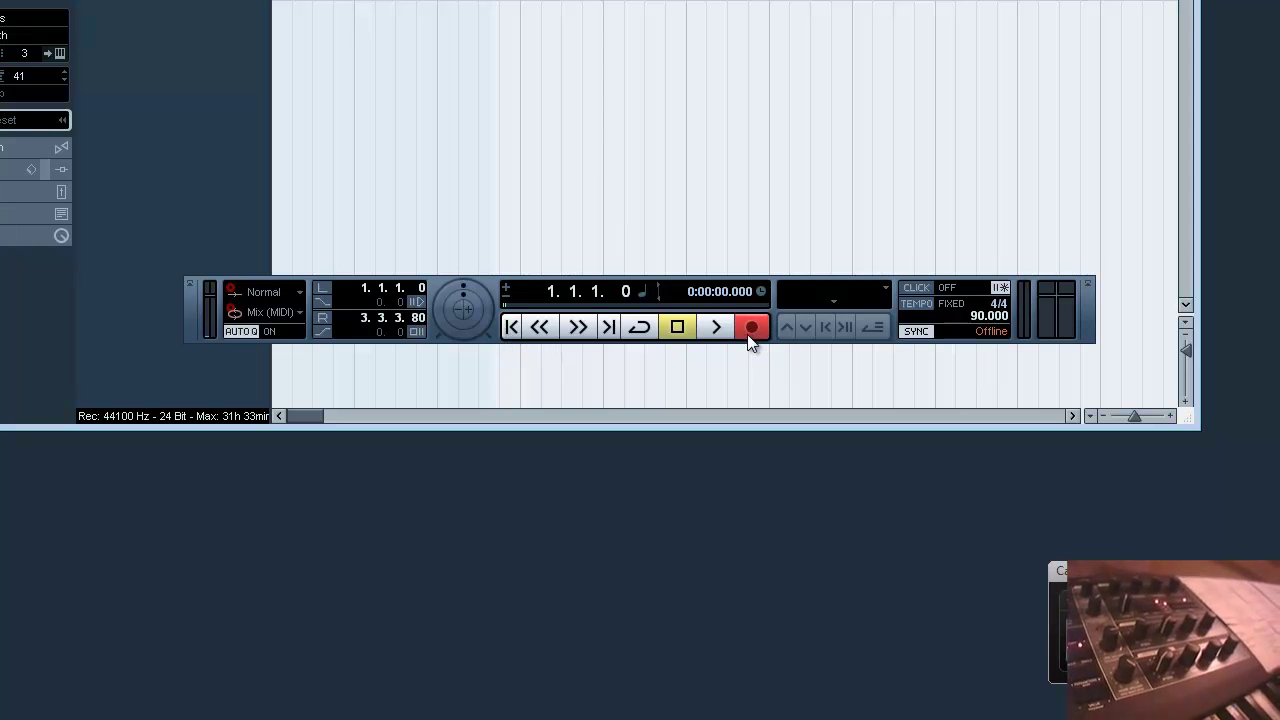
click(926, 289)
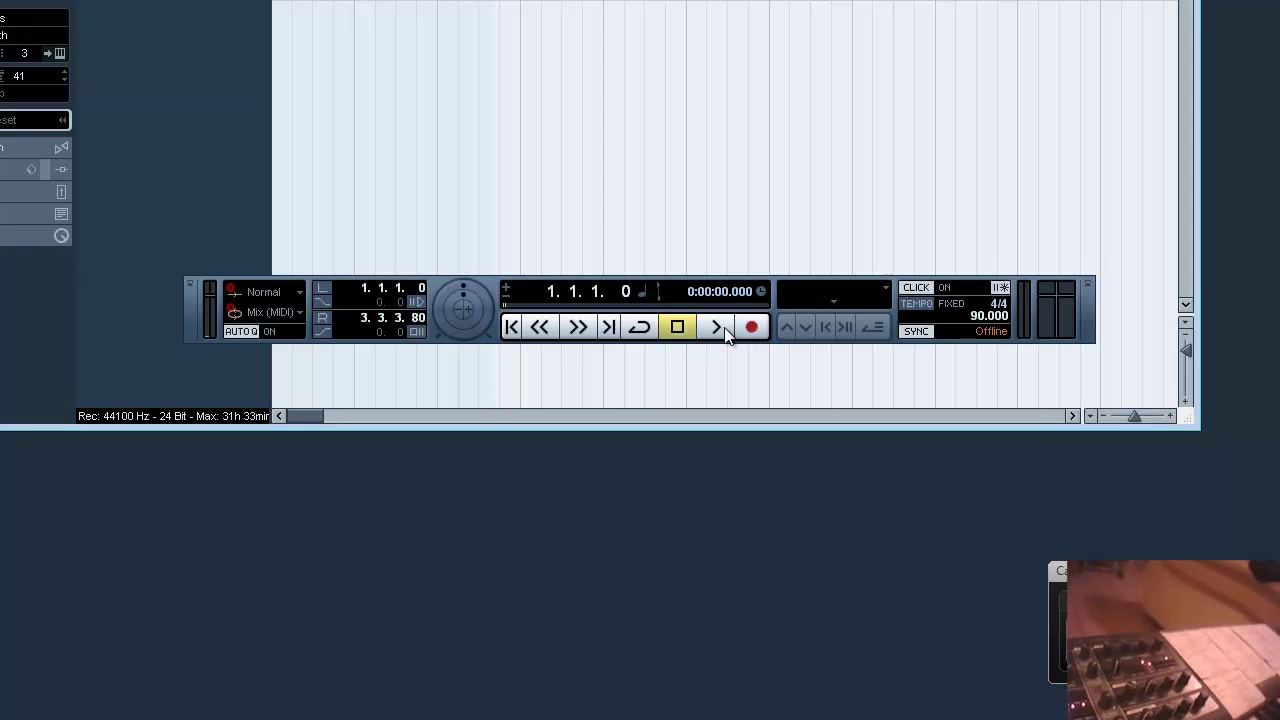
click(726, 330)
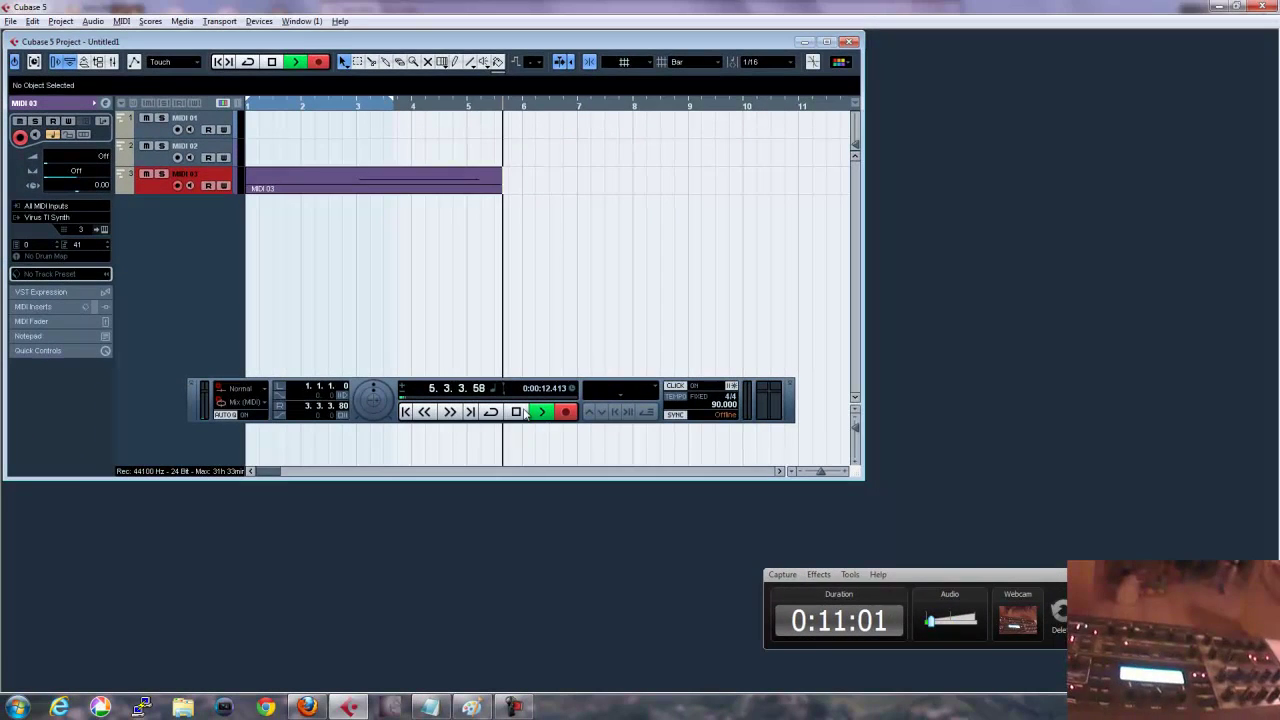
key(space)
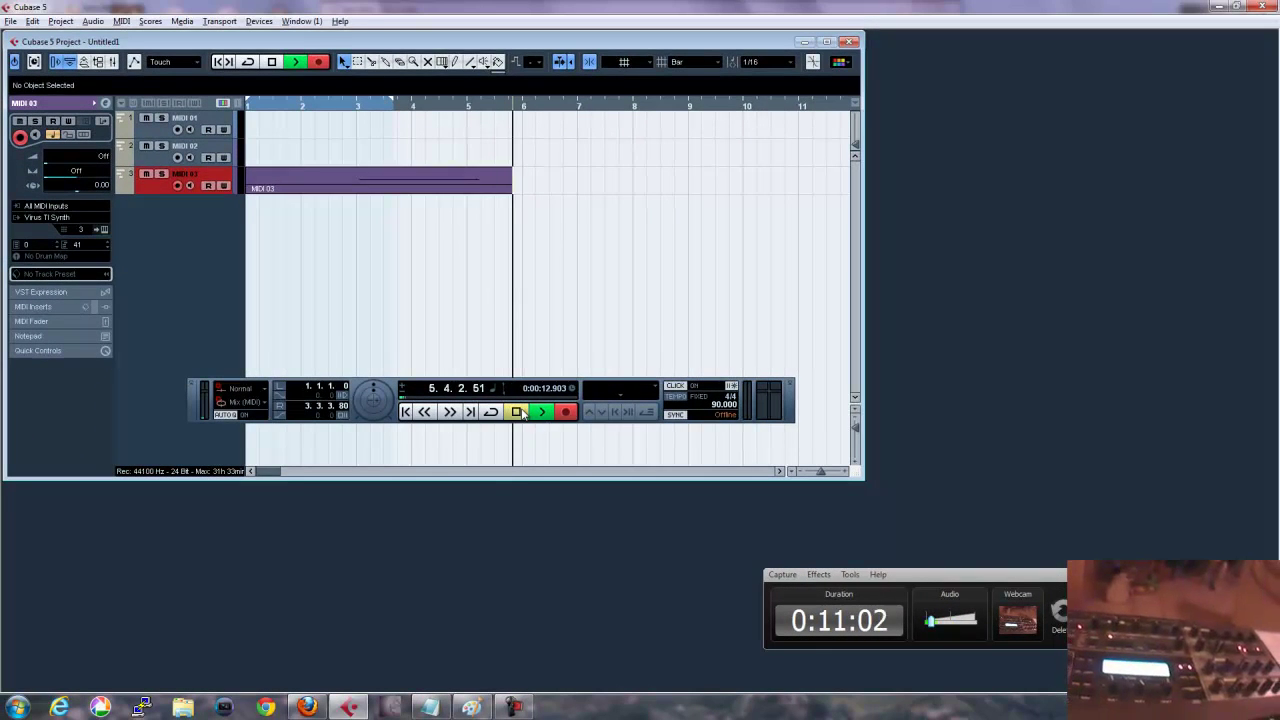
Open the recorded MIDI 03 part for editing and shift its note to the start of bar 1, agreeing to enlarge the part
click(456, 148)
double_click(435, 185)
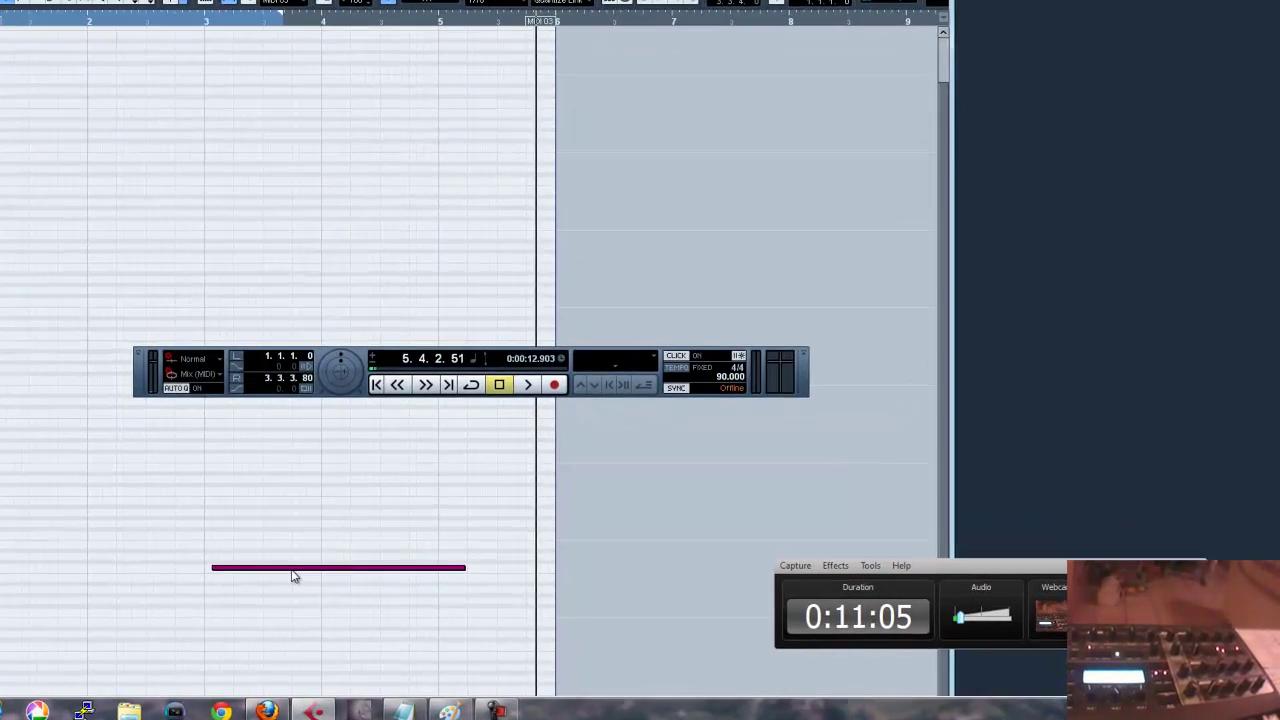
drag(293, 576, 20, 544)
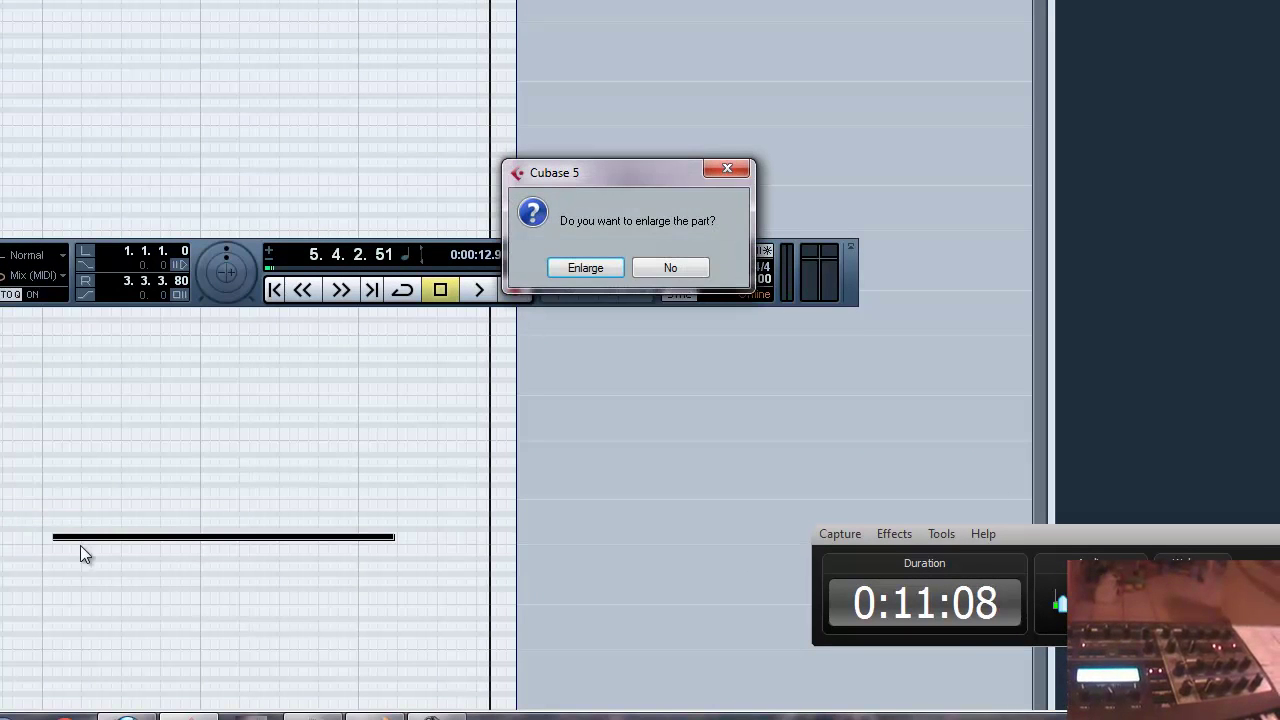
click(556, 271)
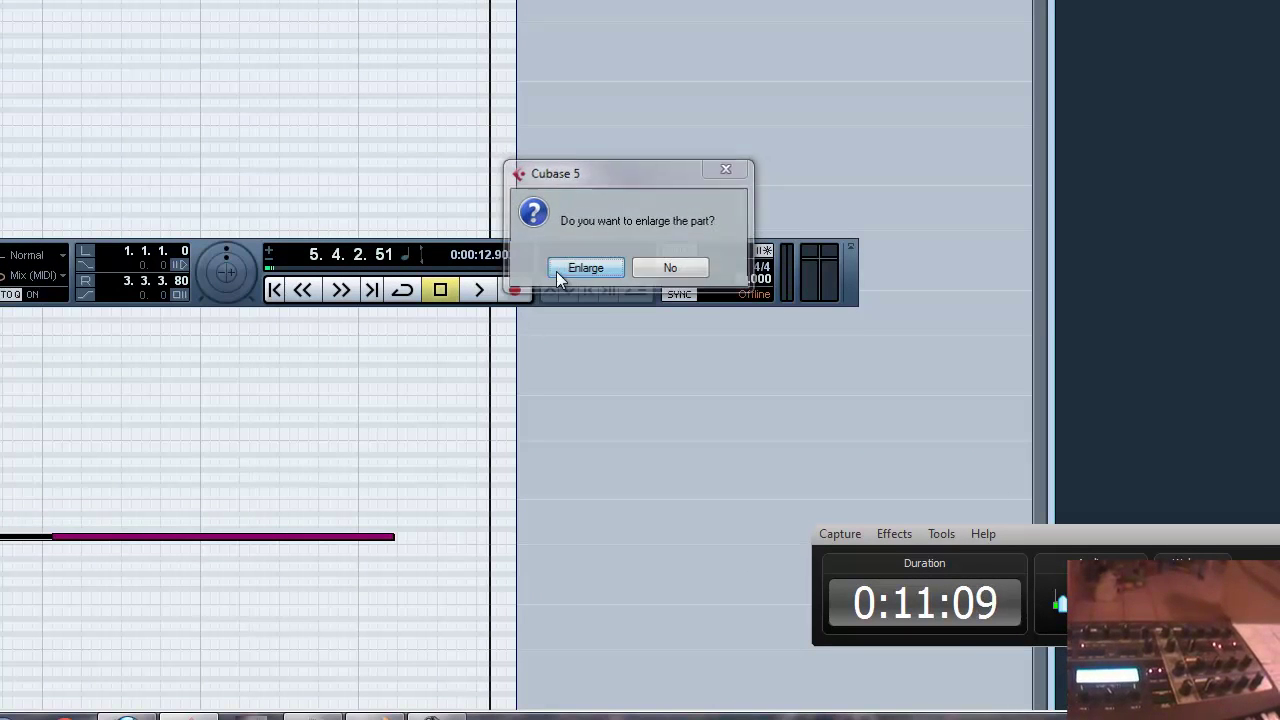
Delete the leftover note at bar 3, stretch the C1 note past the end of the part and close the key editor
click(290, 540)
key(Delete)
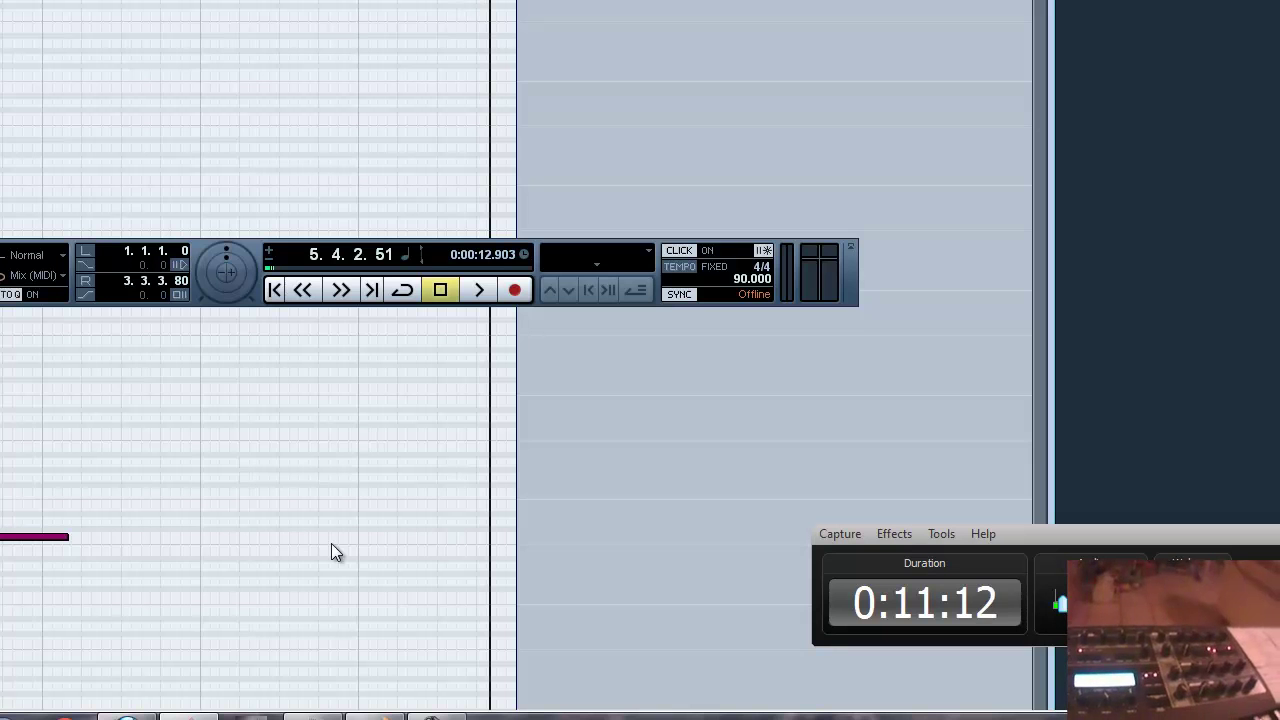
drag(69, 537, 740, 539)
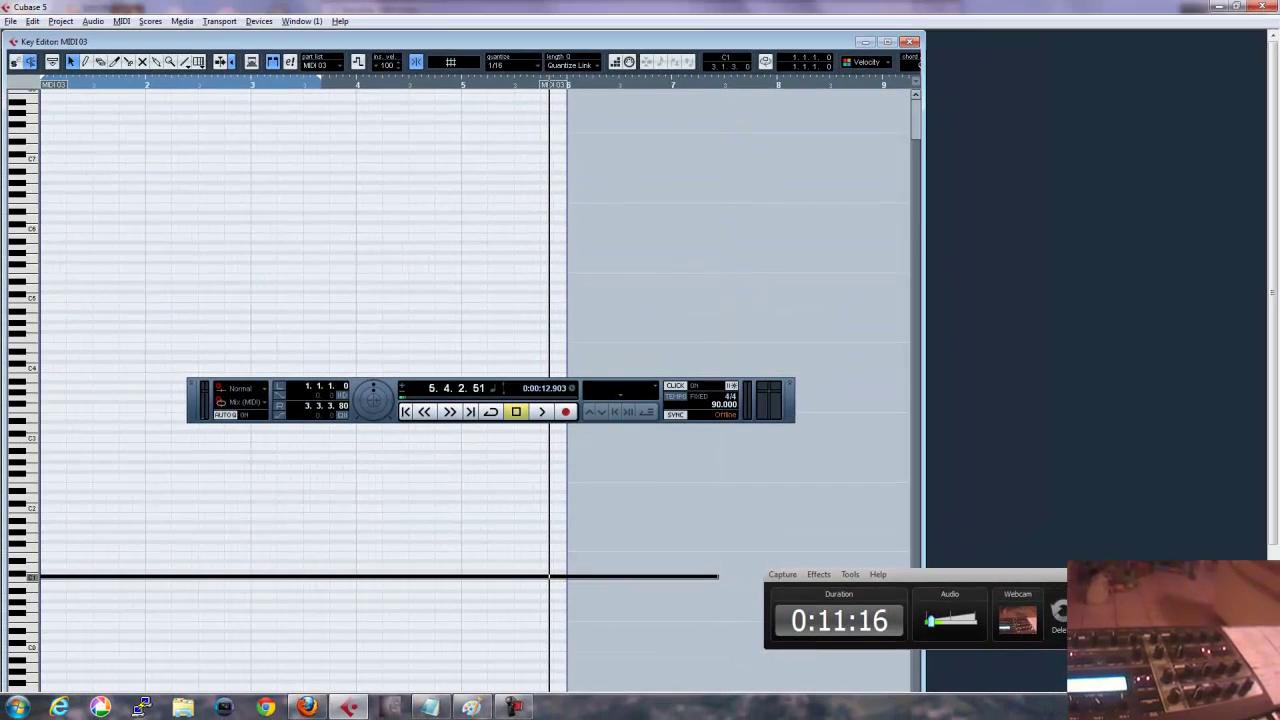
click(910, 41)
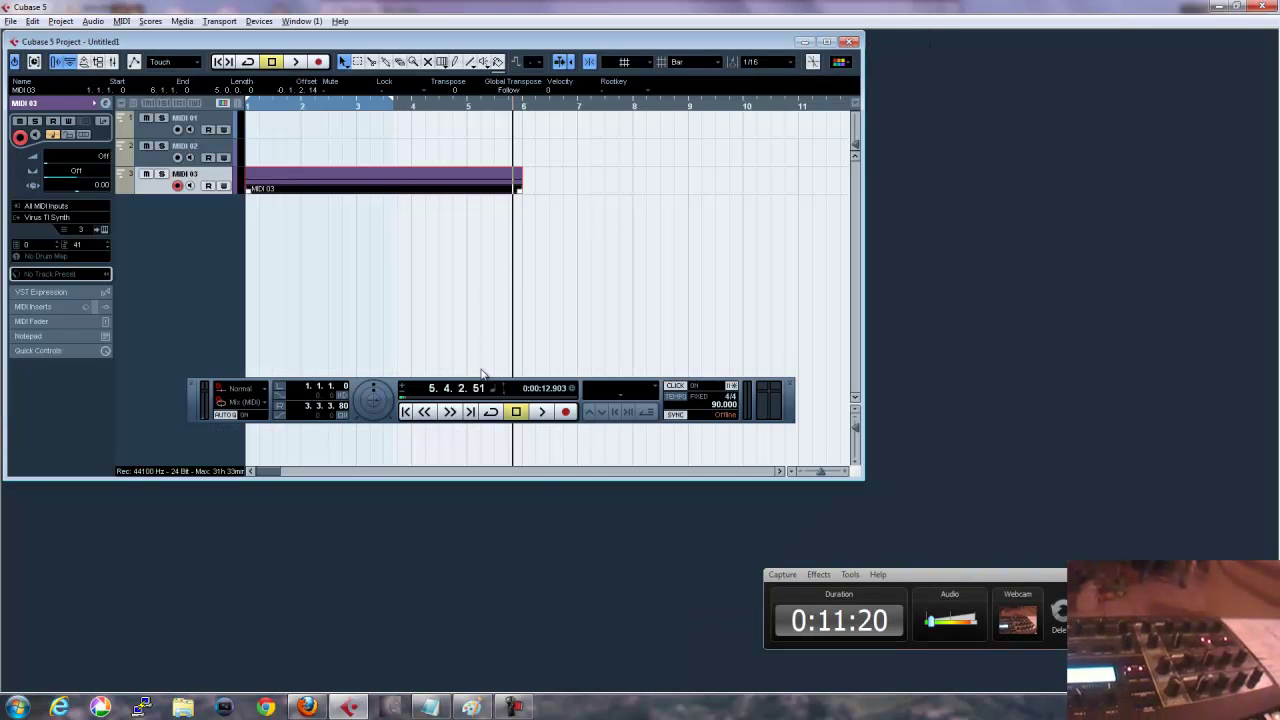
Play the MIDI 03 part briefly from the project start, return to the start and select track MIDI 02
click(407, 412)
click(541, 412)
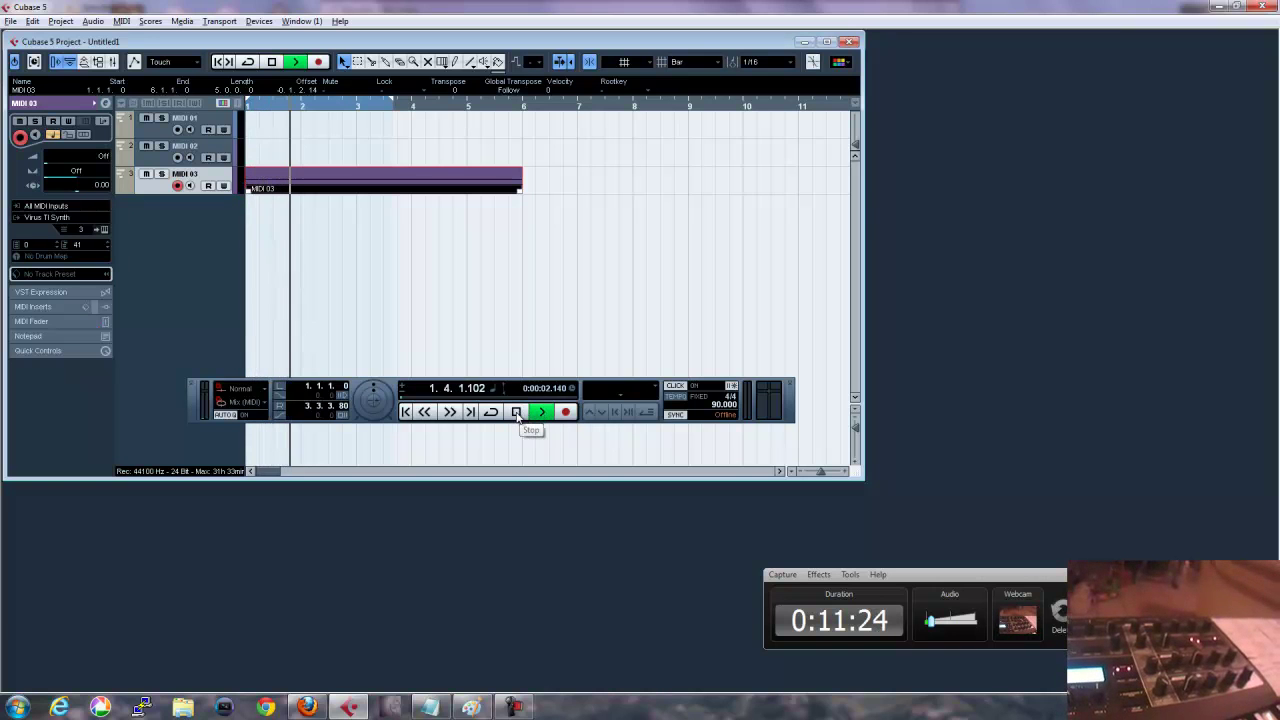
click(517, 412)
click(406, 412)
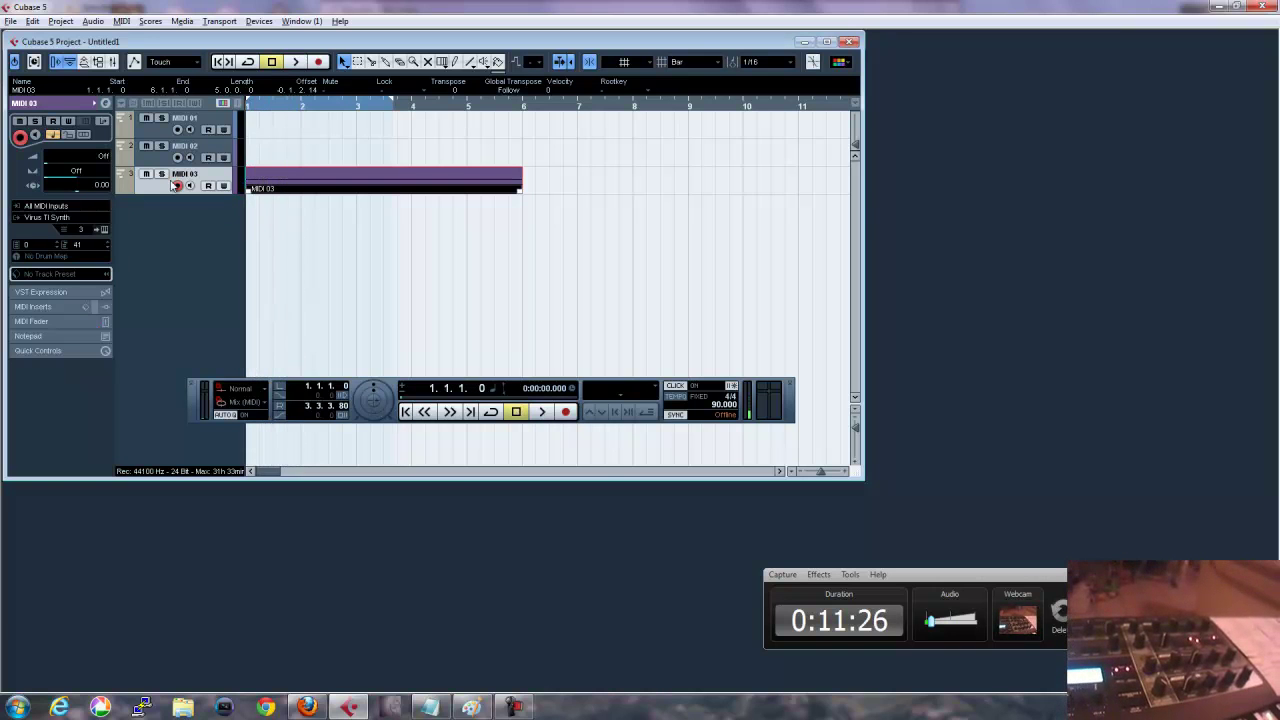
click(152, 164)
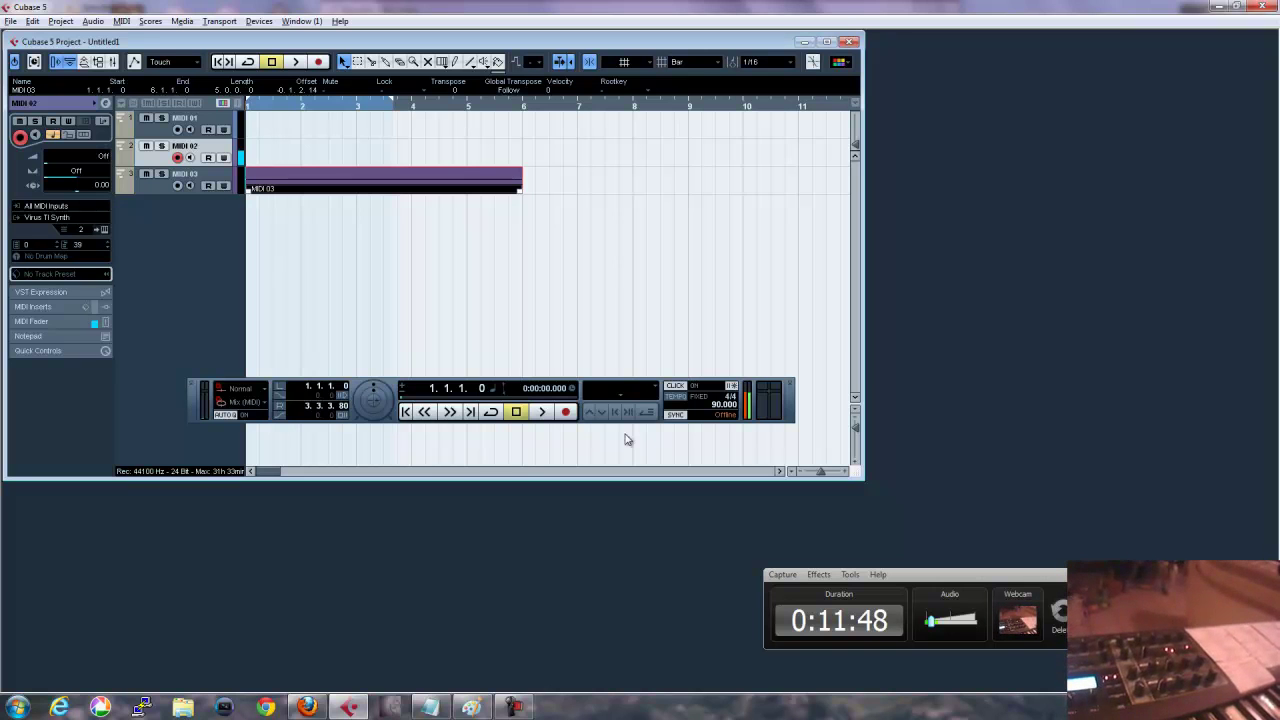
Record a MIDI part on track MIDI 02 from bar 1 to just past the start of bar 7
click(567, 413)
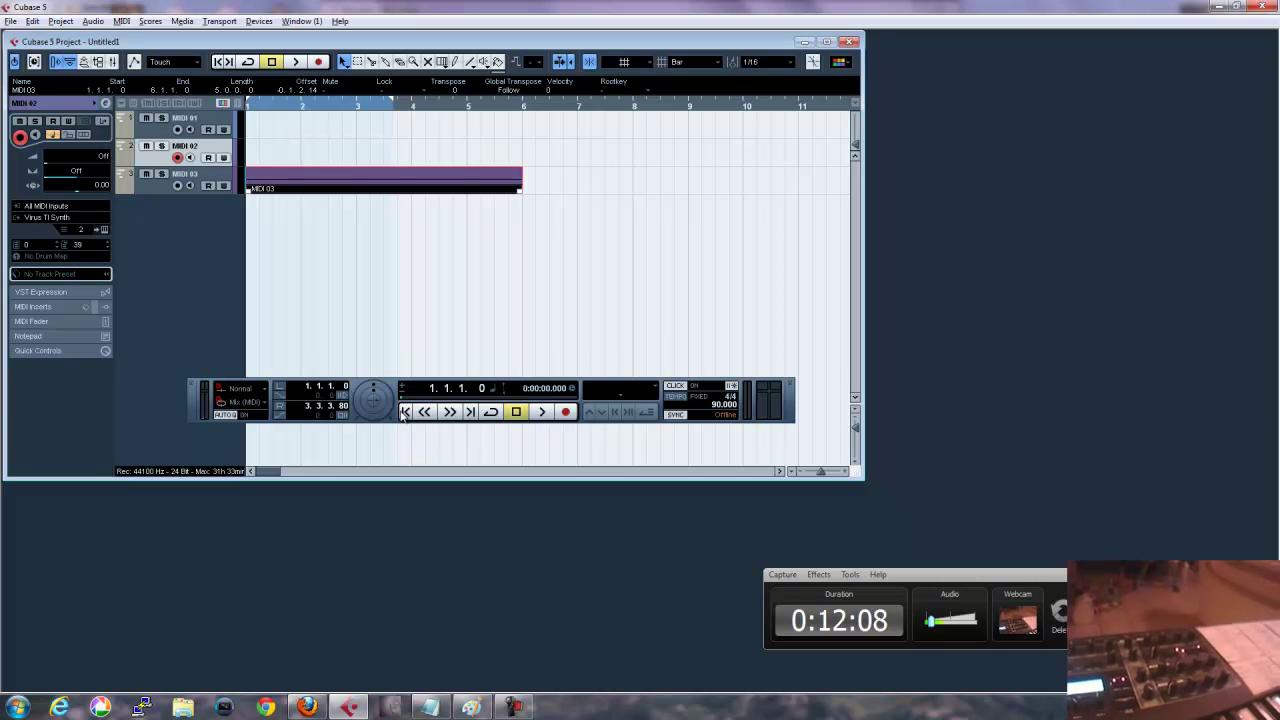
click(565, 412)
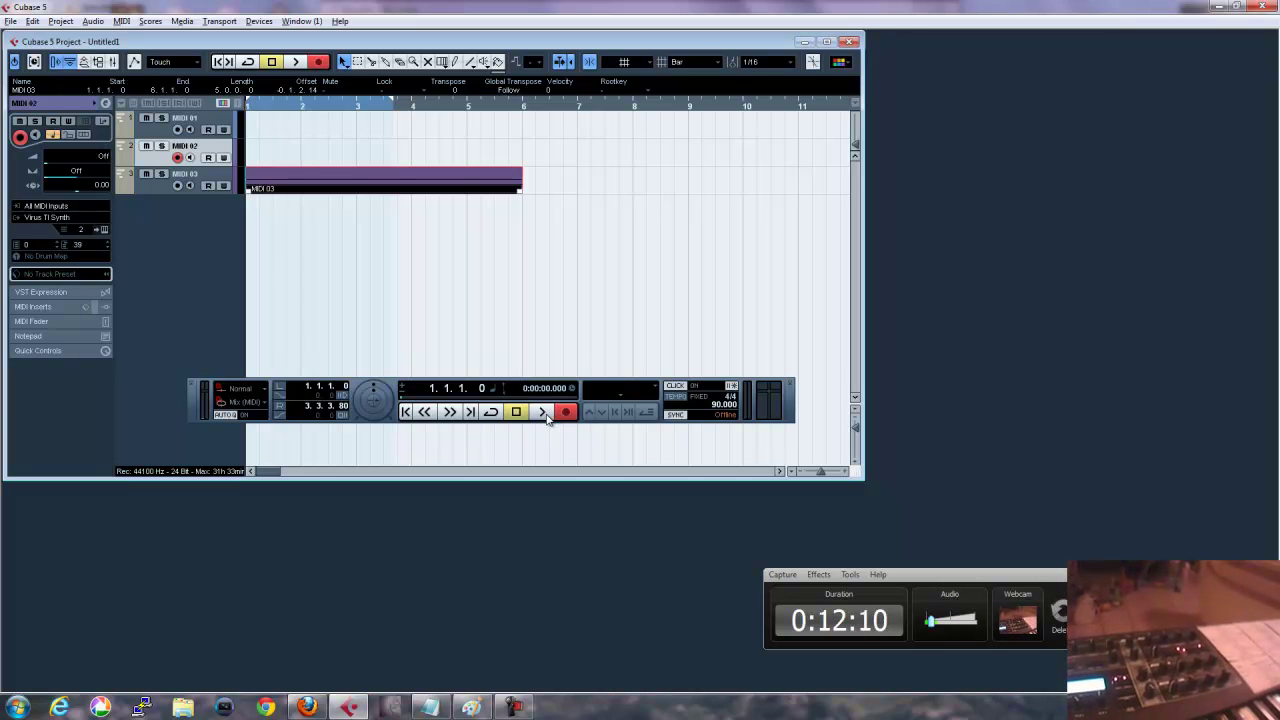
click(520, 413)
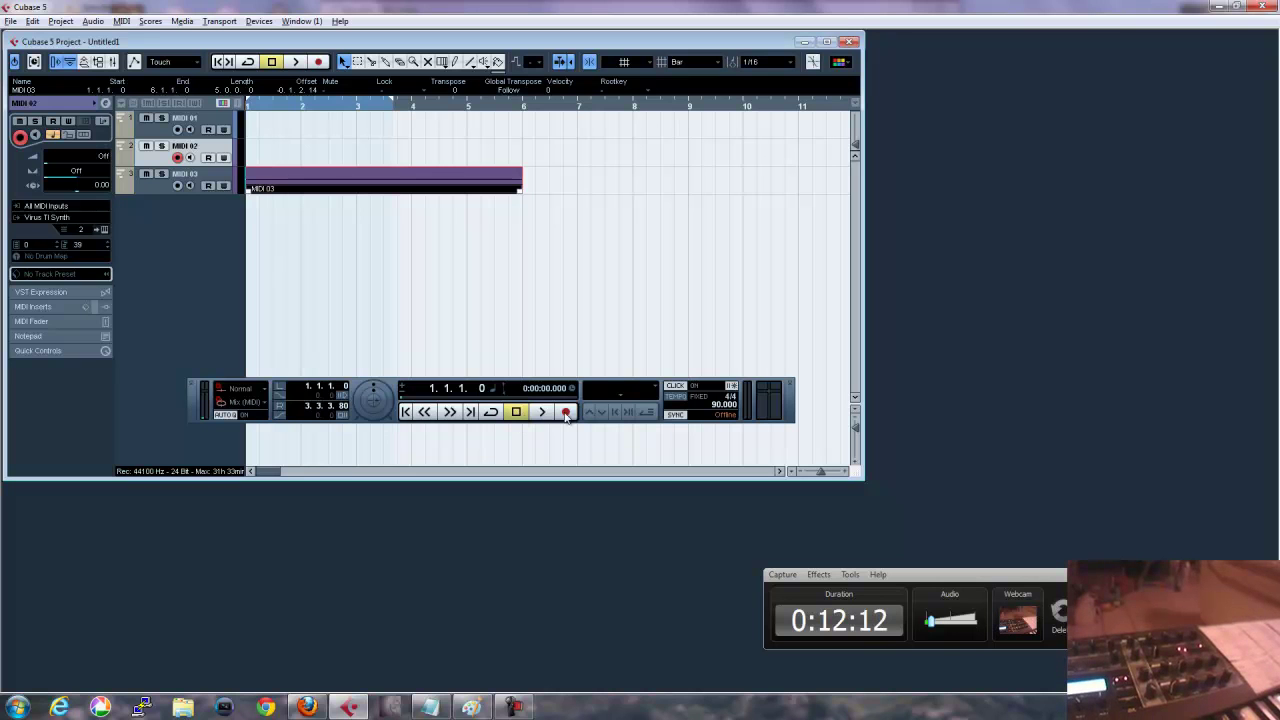
click(565, 413)
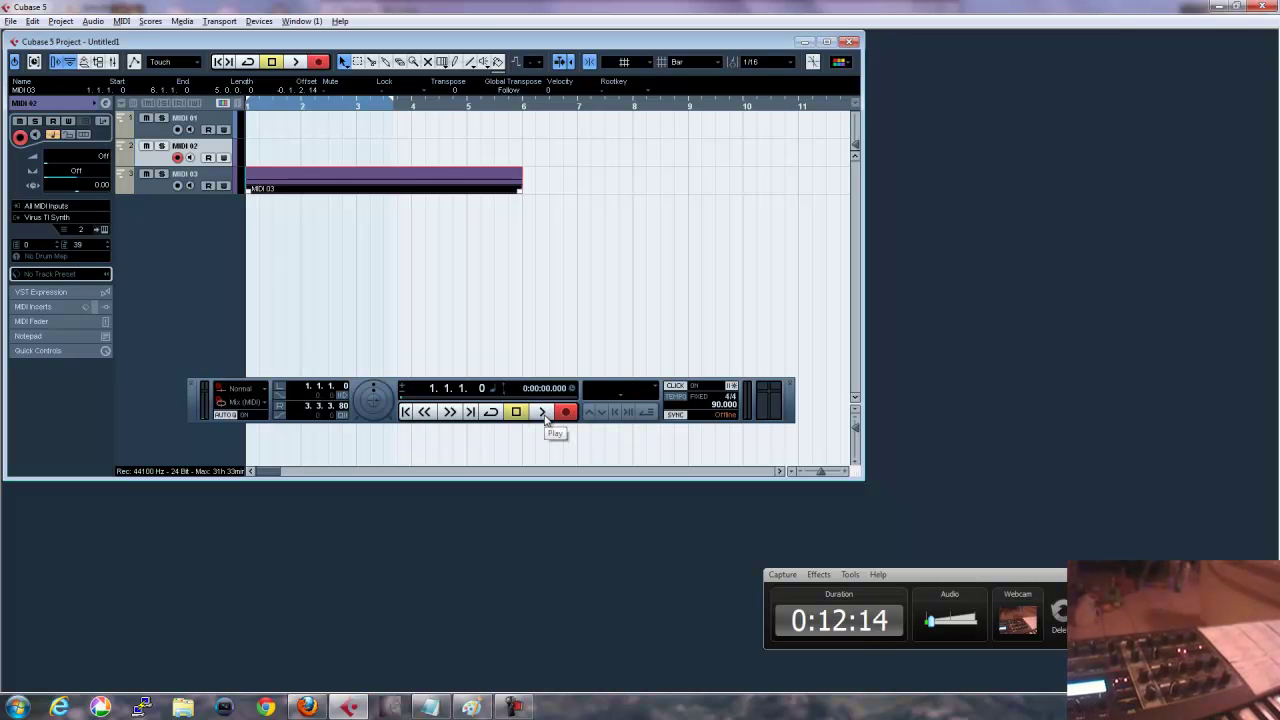
click(543, 413)
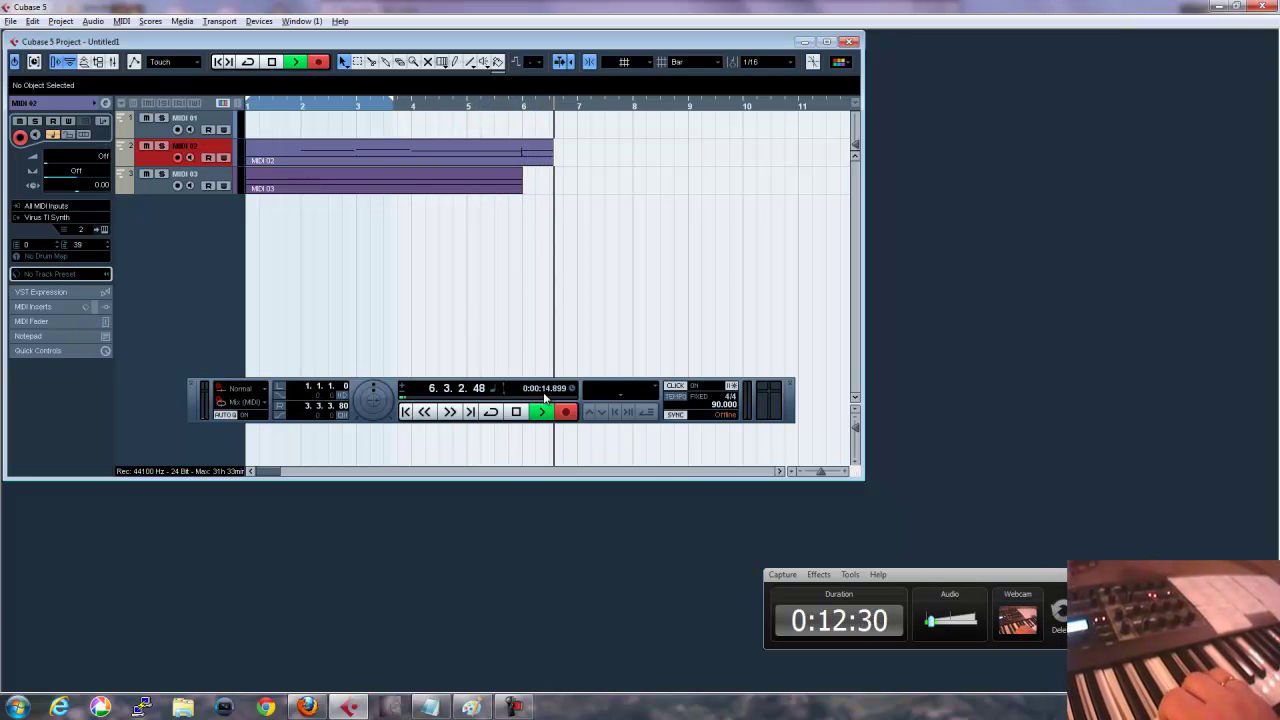
key(space)
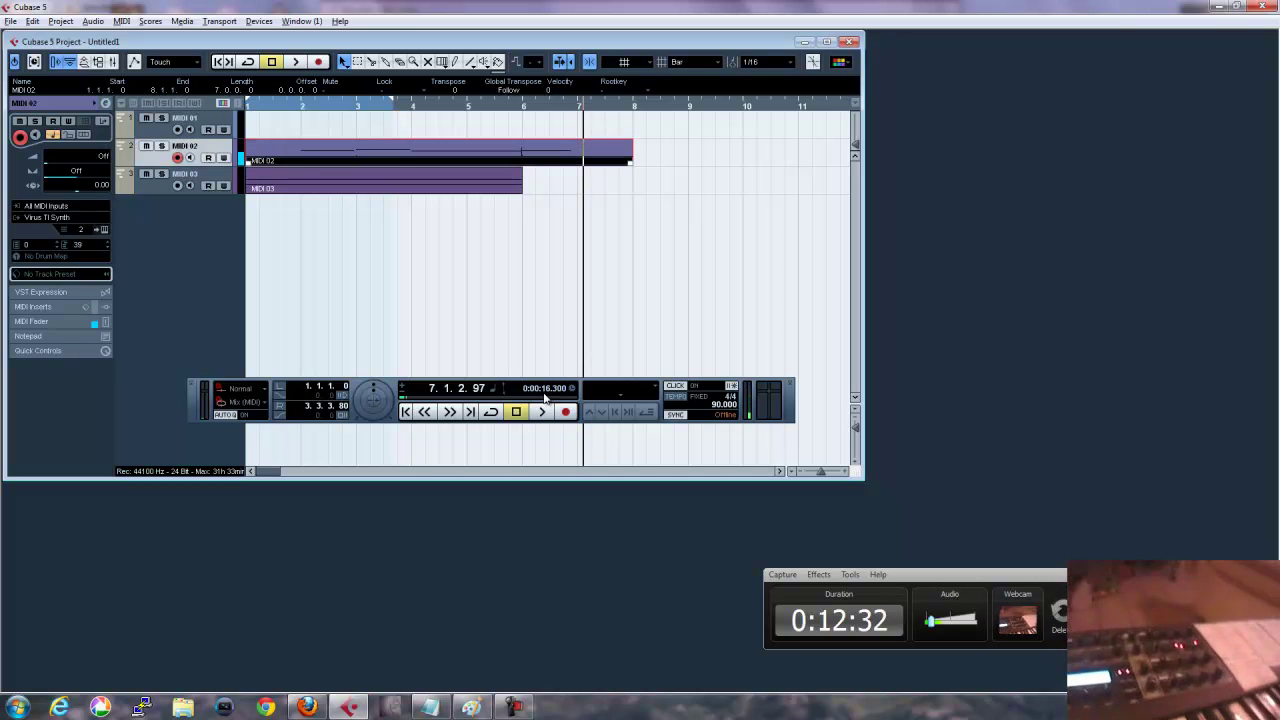
Open the recorded MIDI 02 part in the key editor and erase its first note at bar 2
double_click(378, 150)
drag(779, 408, 976, 248)
click(238, 509)
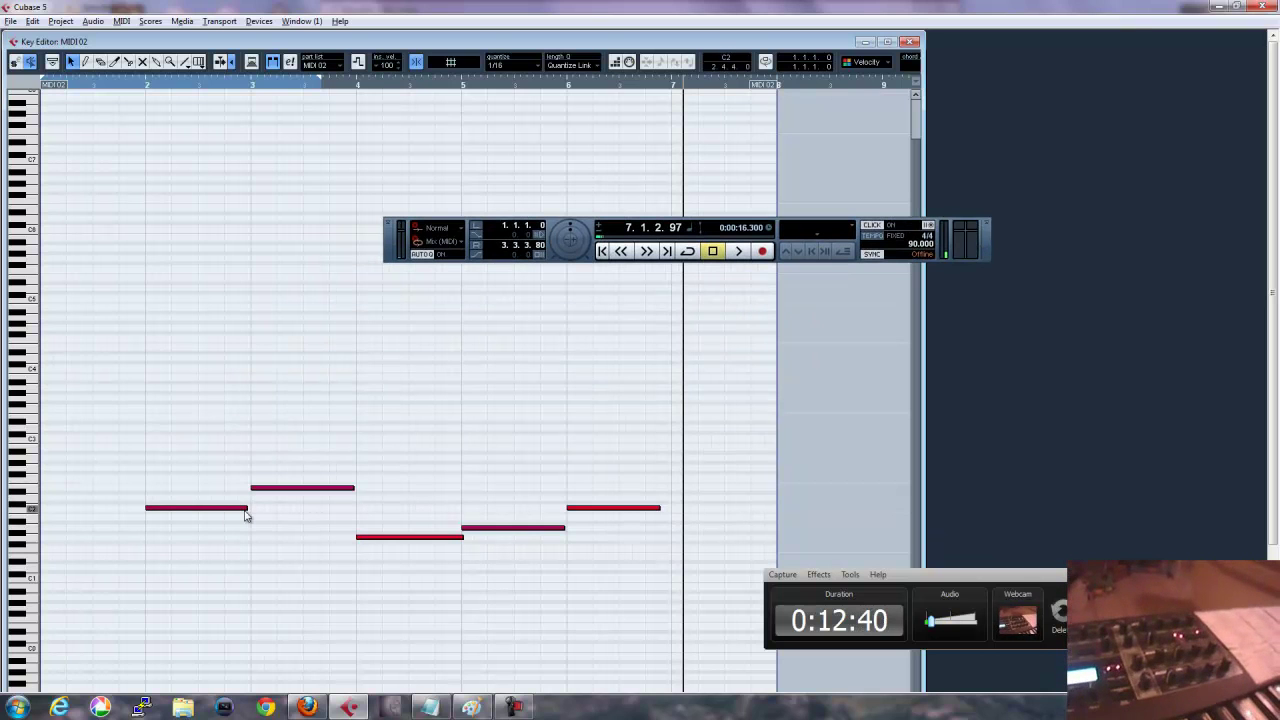
click(227, 509)
right_click(227, 510)
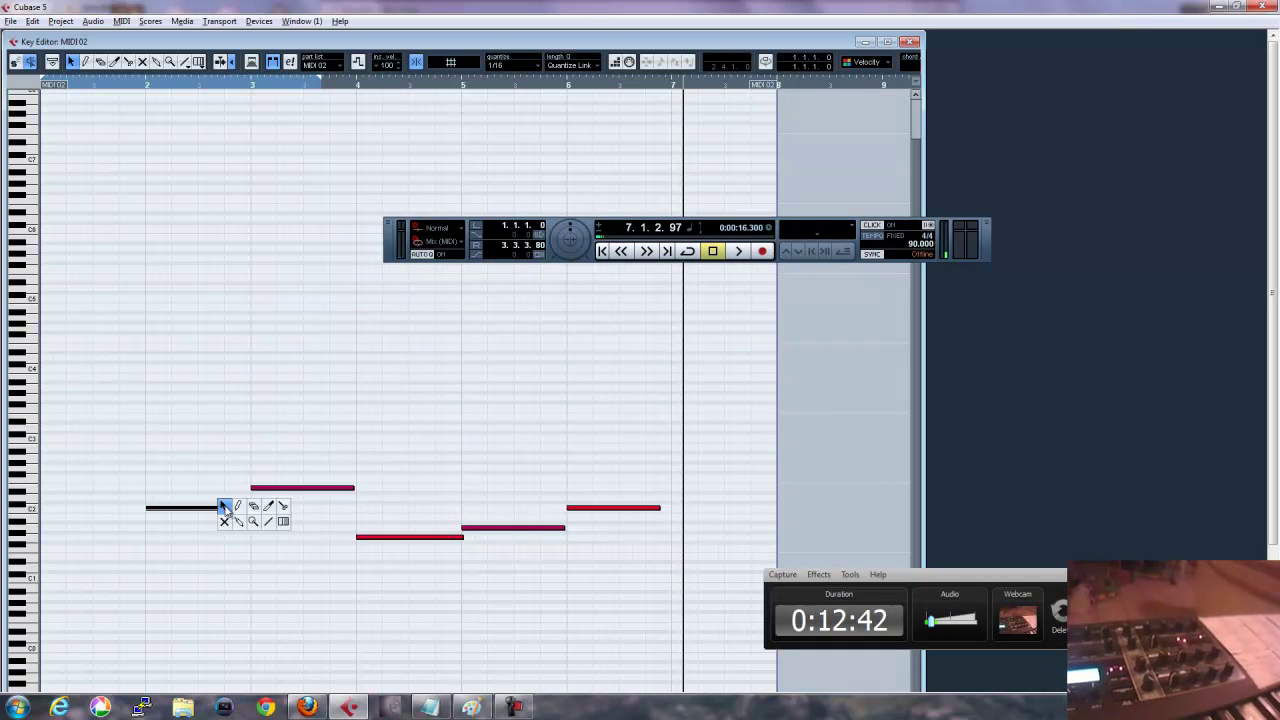
click(253, 508)
click(246, 509)
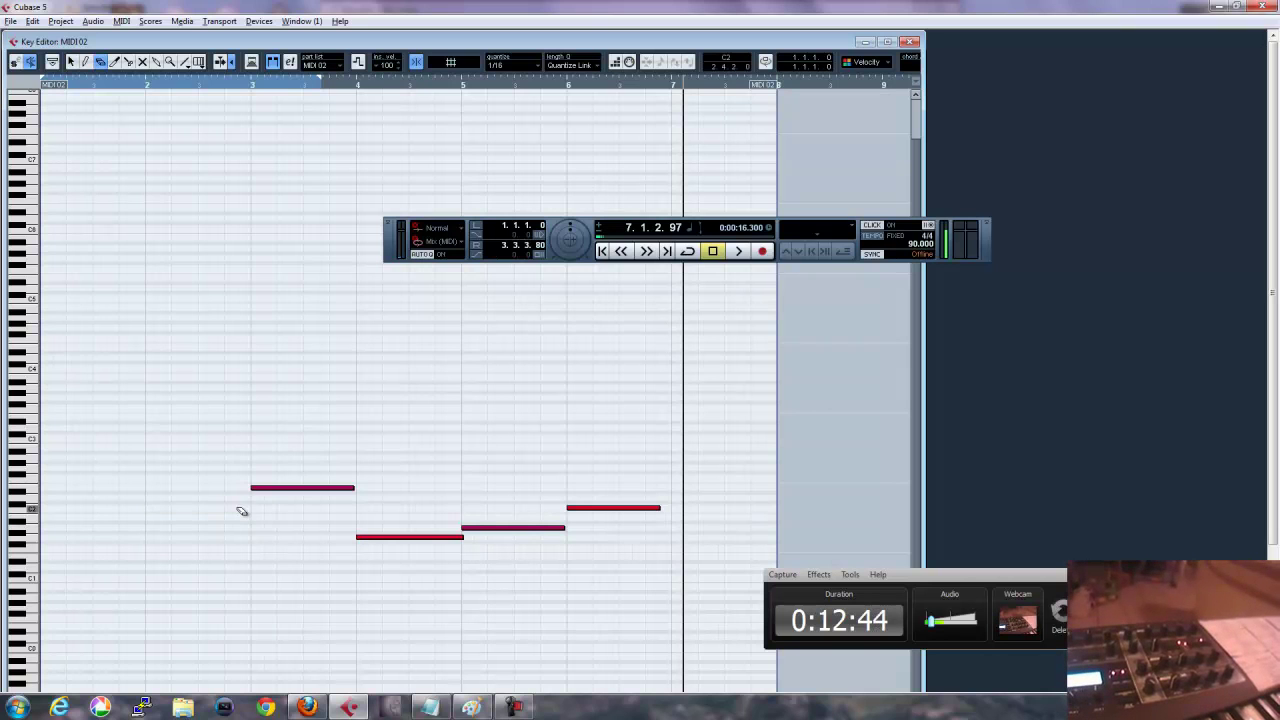
right_click(234, 514)
click(231, 506)
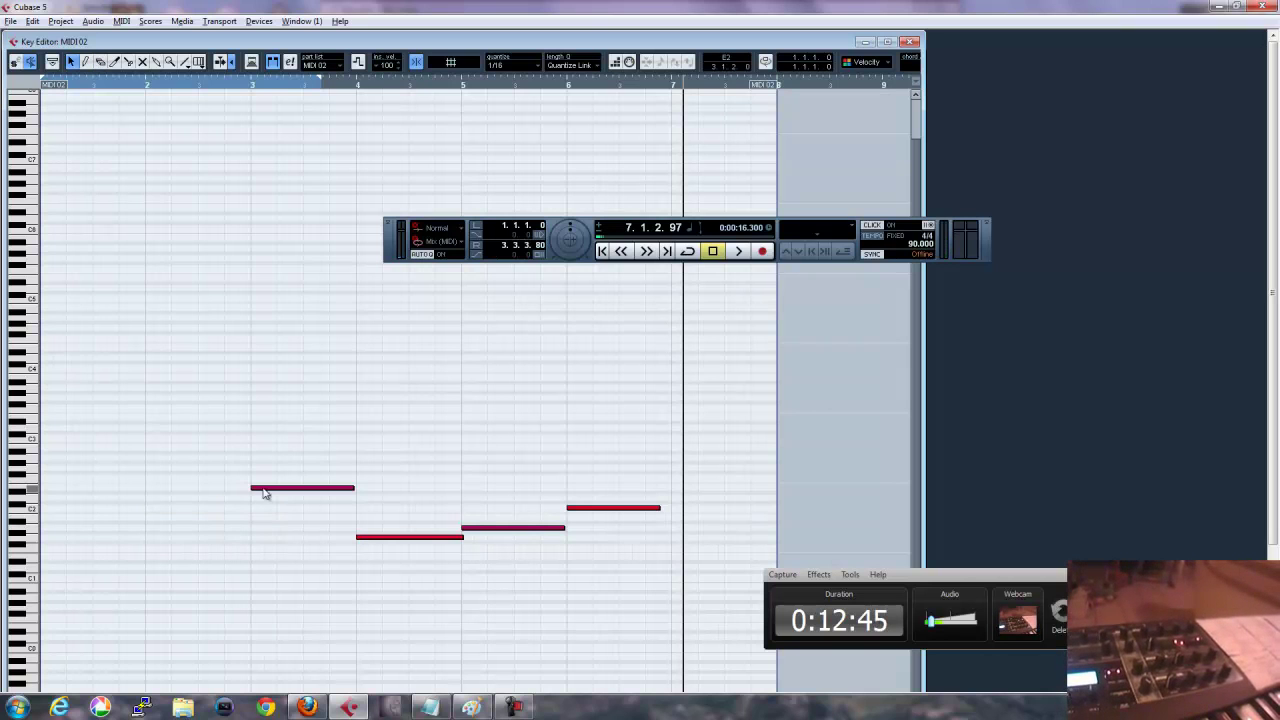
Erase the tiny stray note at bar 5, at the end of the long bar 4 note, and close the key editor
click(462, 537)
click(446, 506)
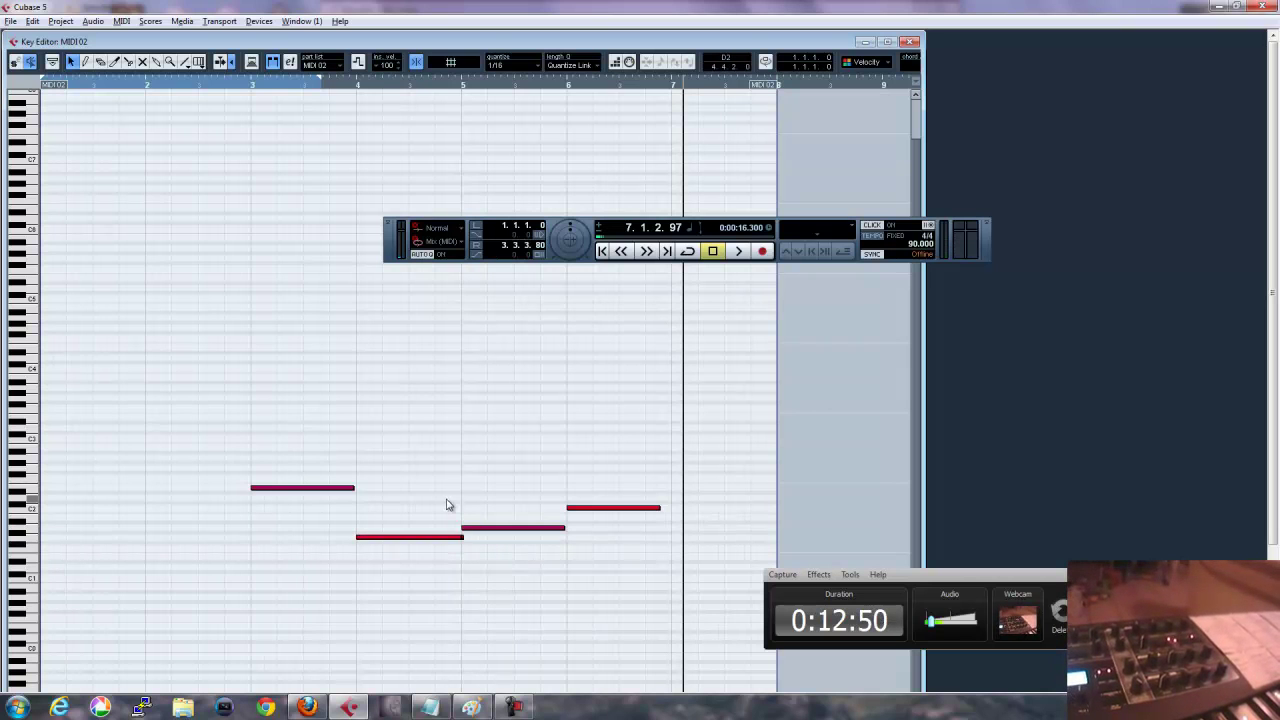
click(463, 538)
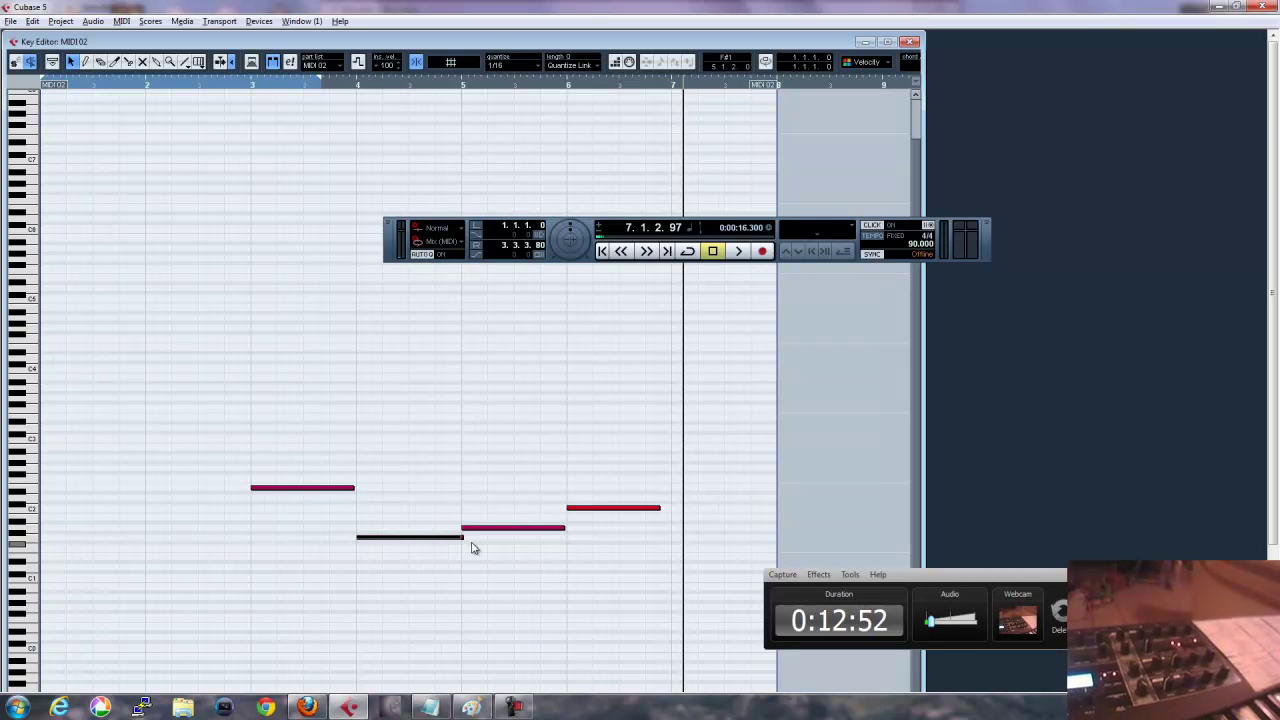
click(463, 538)
right_click(465, 541)
click(463, 538)
click(463, 538)
click(463, 538)
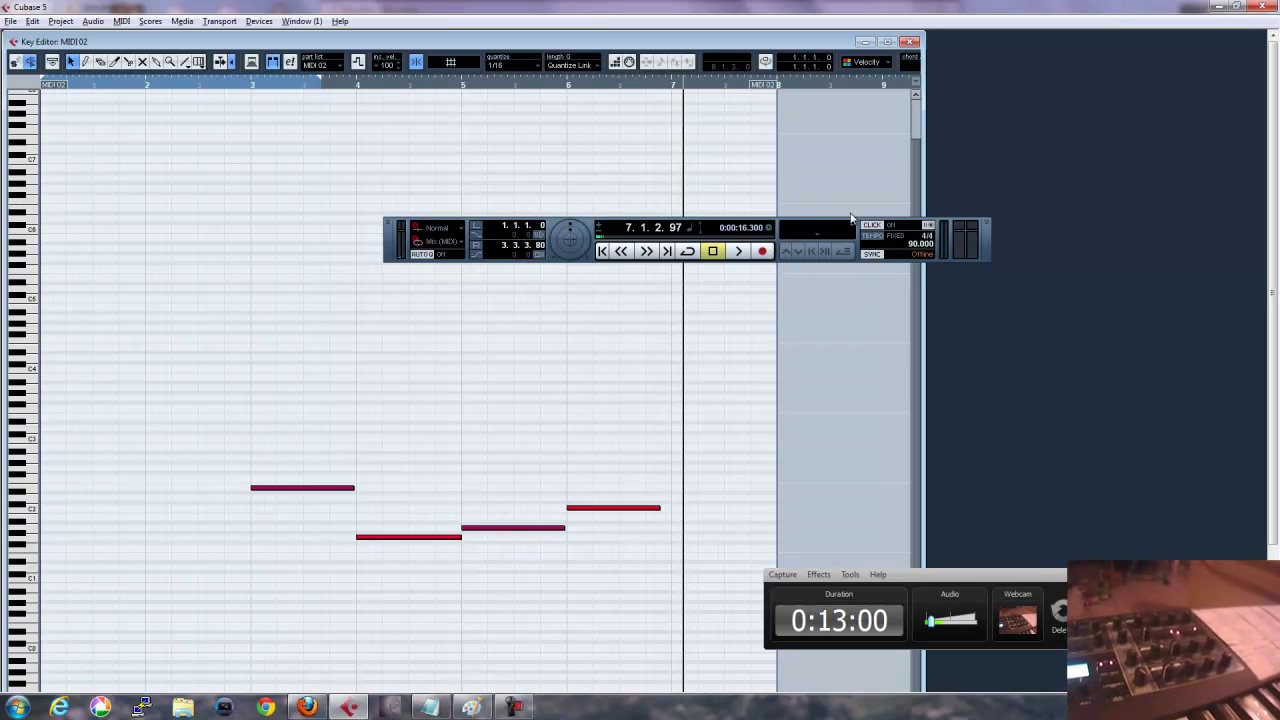
click(909, 41)
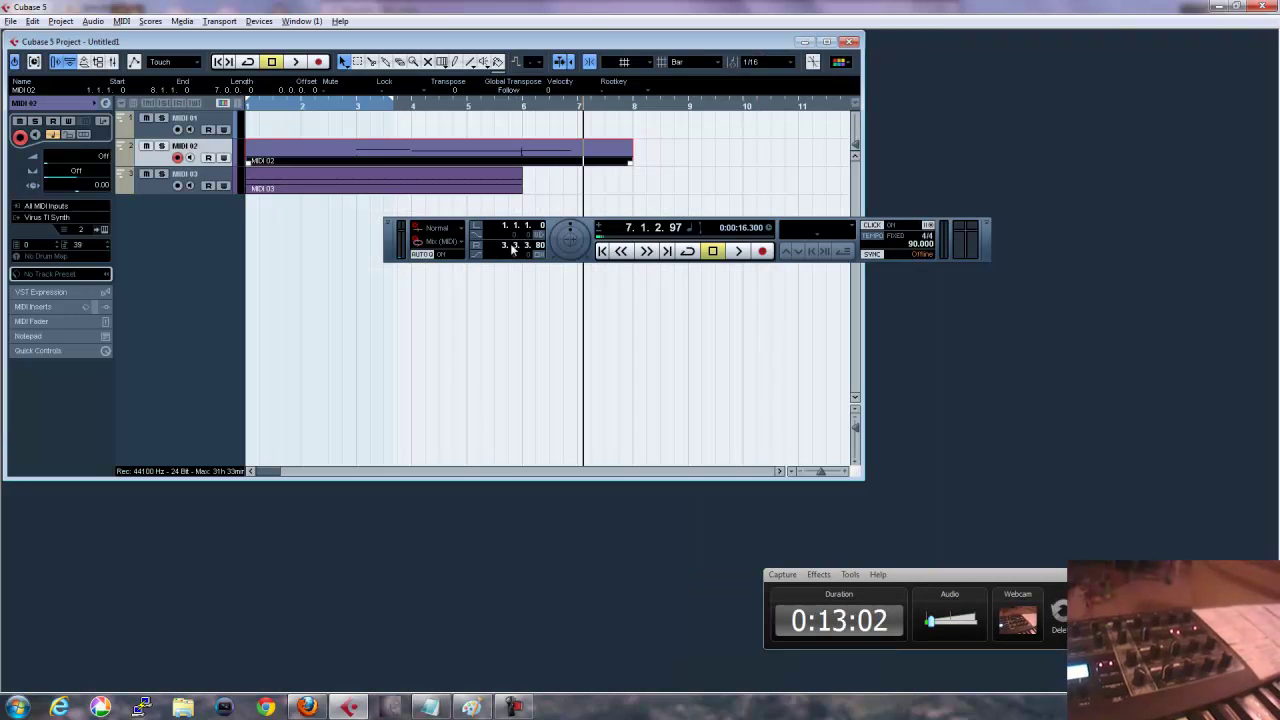
Split the MIDI 02 part at bar 3
right_click(363, 204)
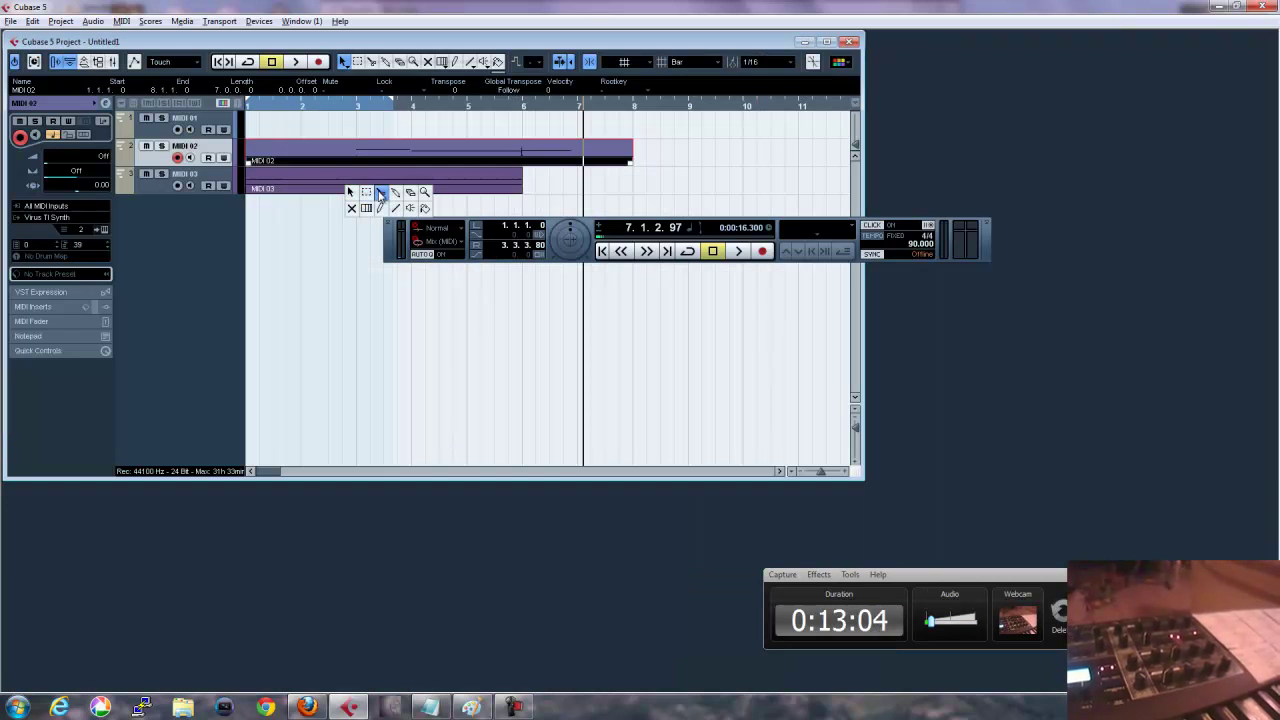
click(381, 198)
click(362, 187)
click(362, 158)
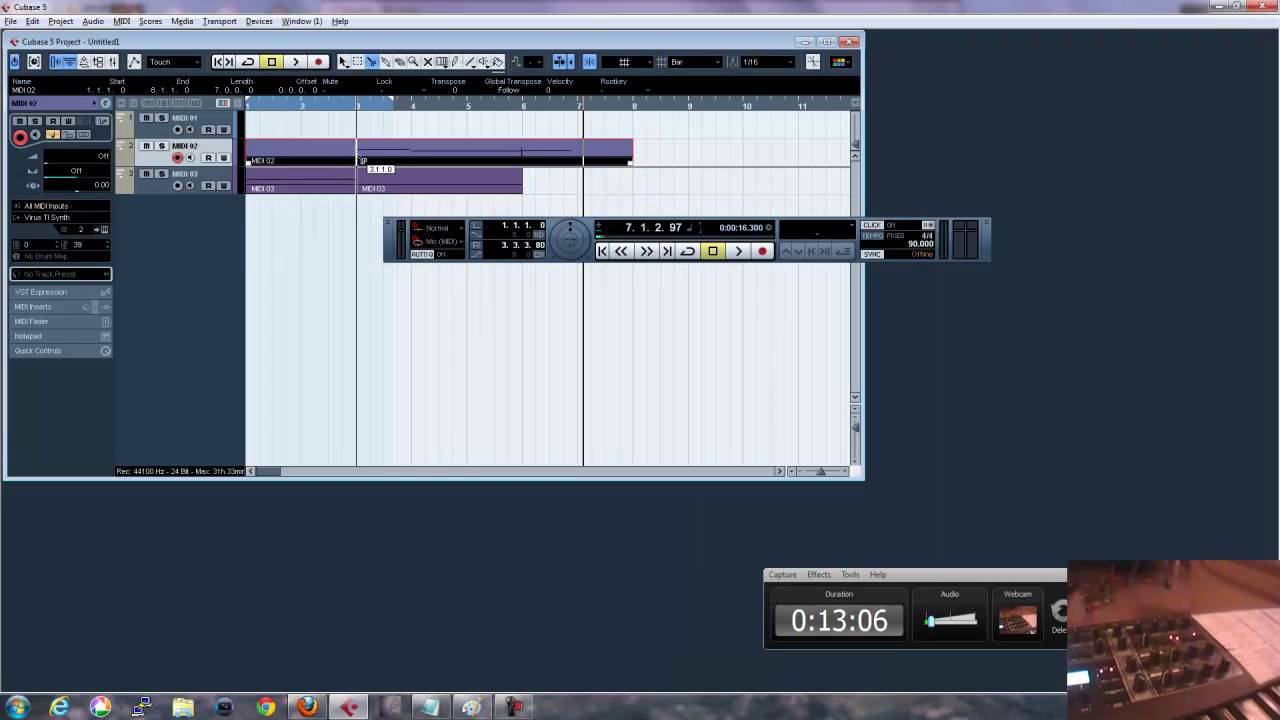
Split the MIDI 02 part at bar 7 and delete the piece after the cut
right_click(345, 180)
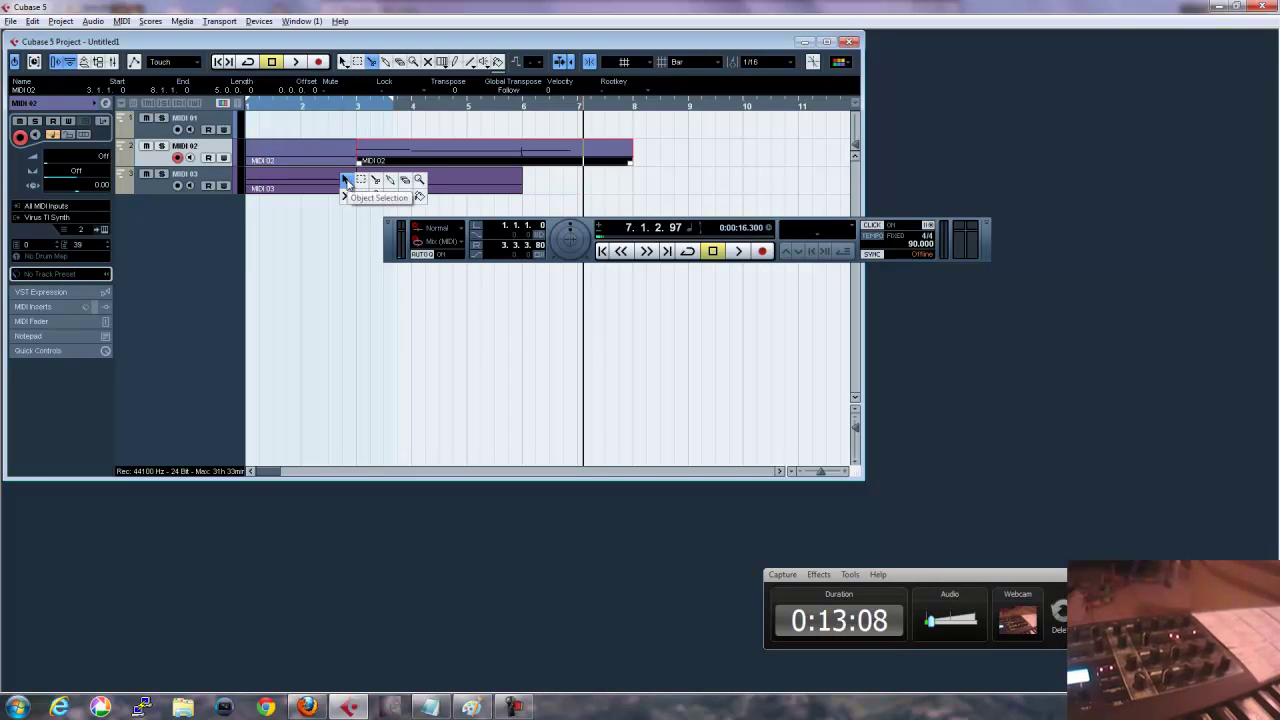
click(390, 180)
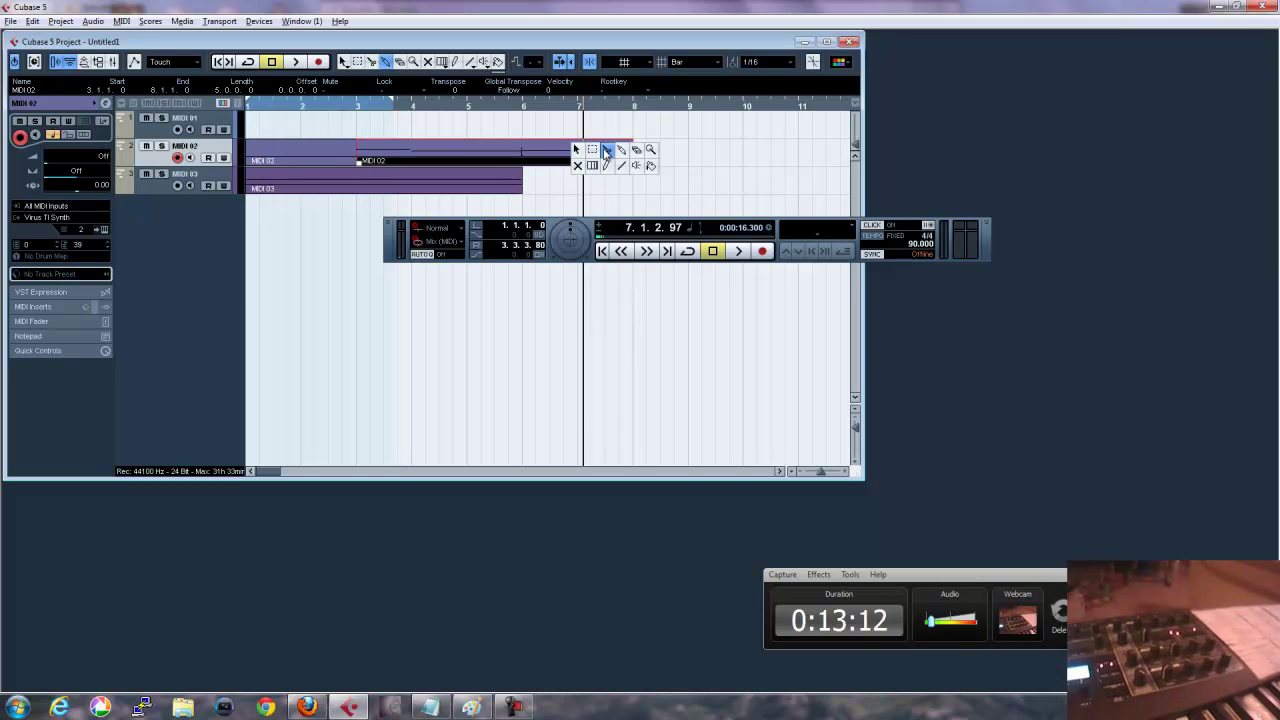
key(3)
click(586, 155)
right_click(620, 157)
click(634, 155)
key(Delete)
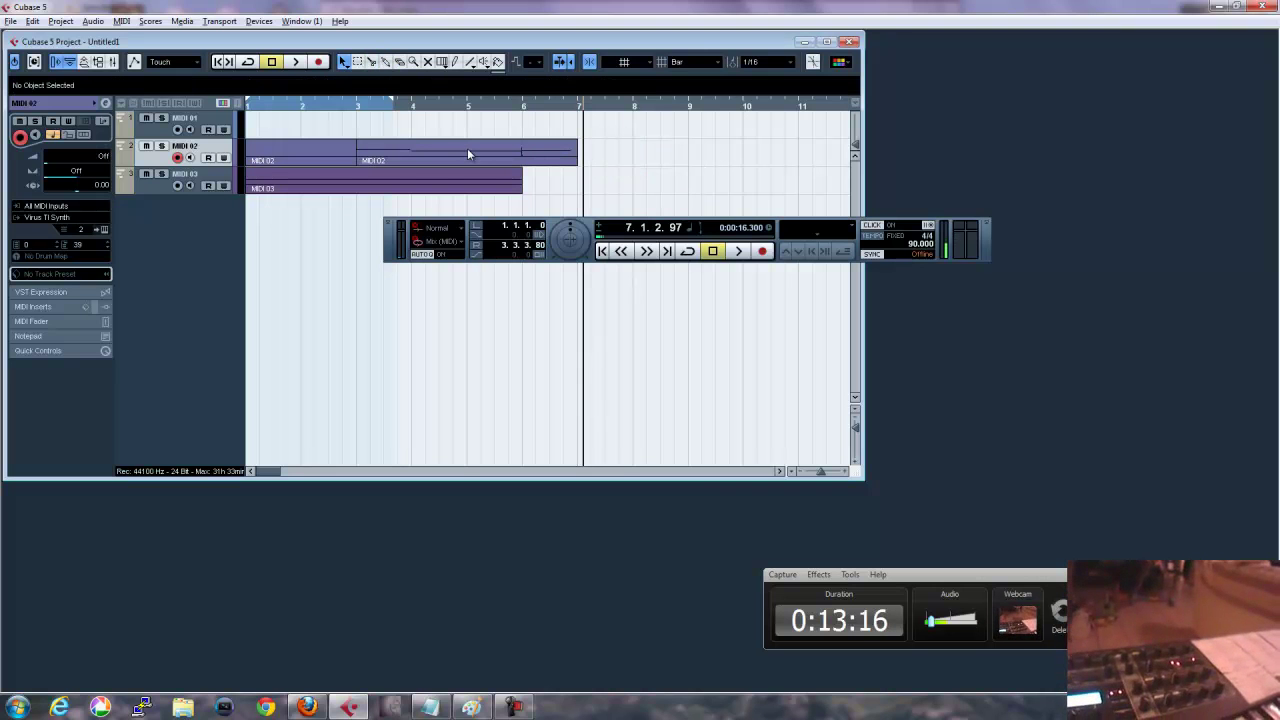
Delete the MIDI 02 piece before bar 3 and move the remaining four-bar part to the start of bar 1
click(332, 150)
key(Delete)
drag(420, 150, 270, 148)
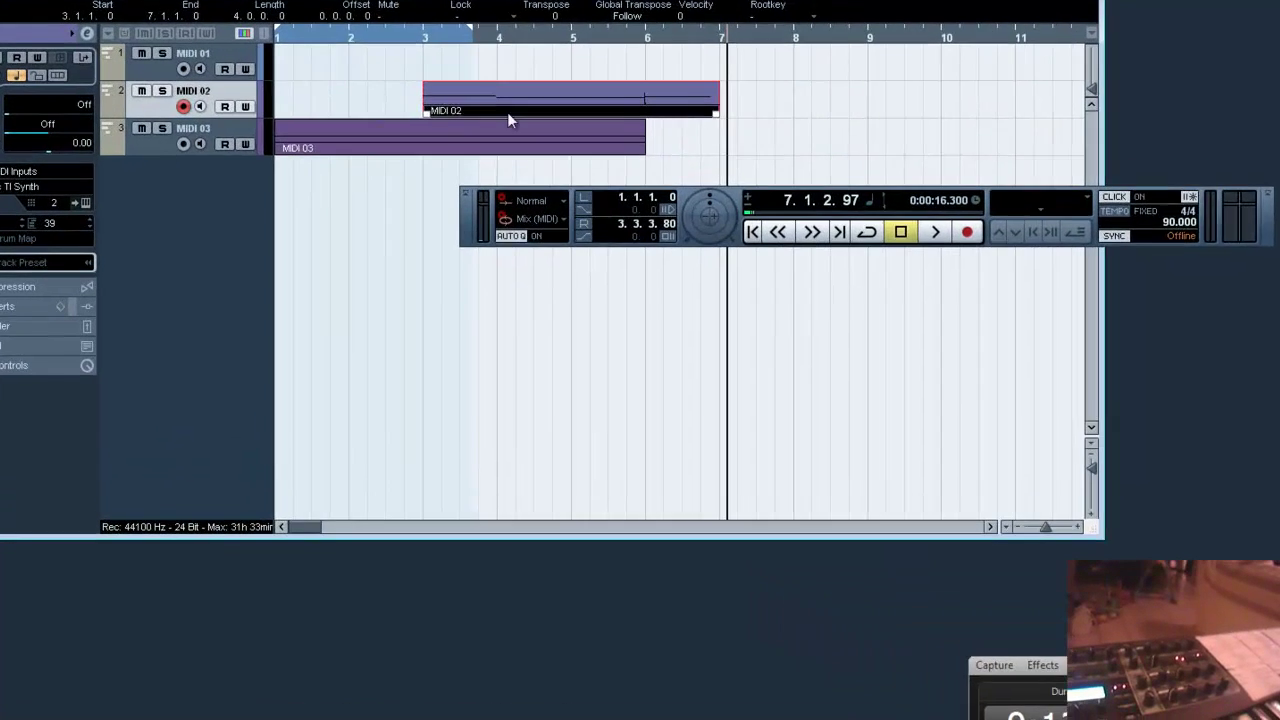
drag(326, 77, 326, 77)
Play the MIDI 02 and MIDI 03 parts briefly from the project start and return to the start
click(822, 222)
click(1028, 223)
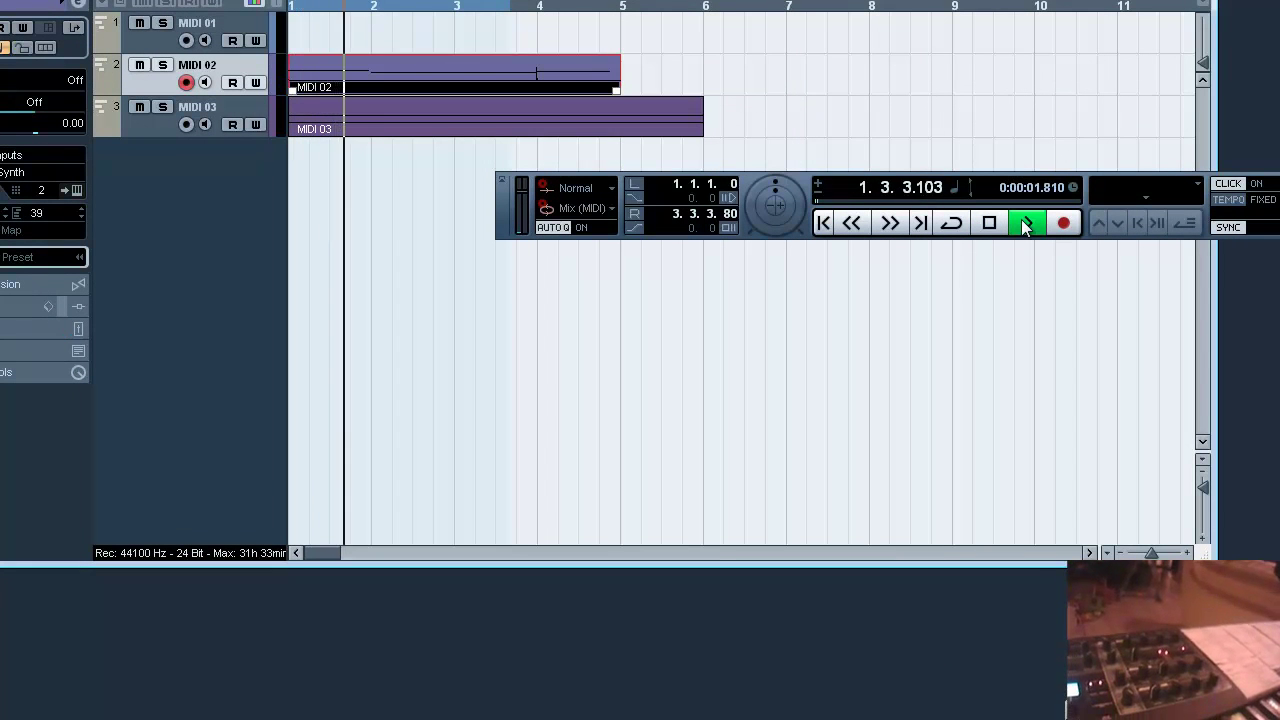
click(989, 223)
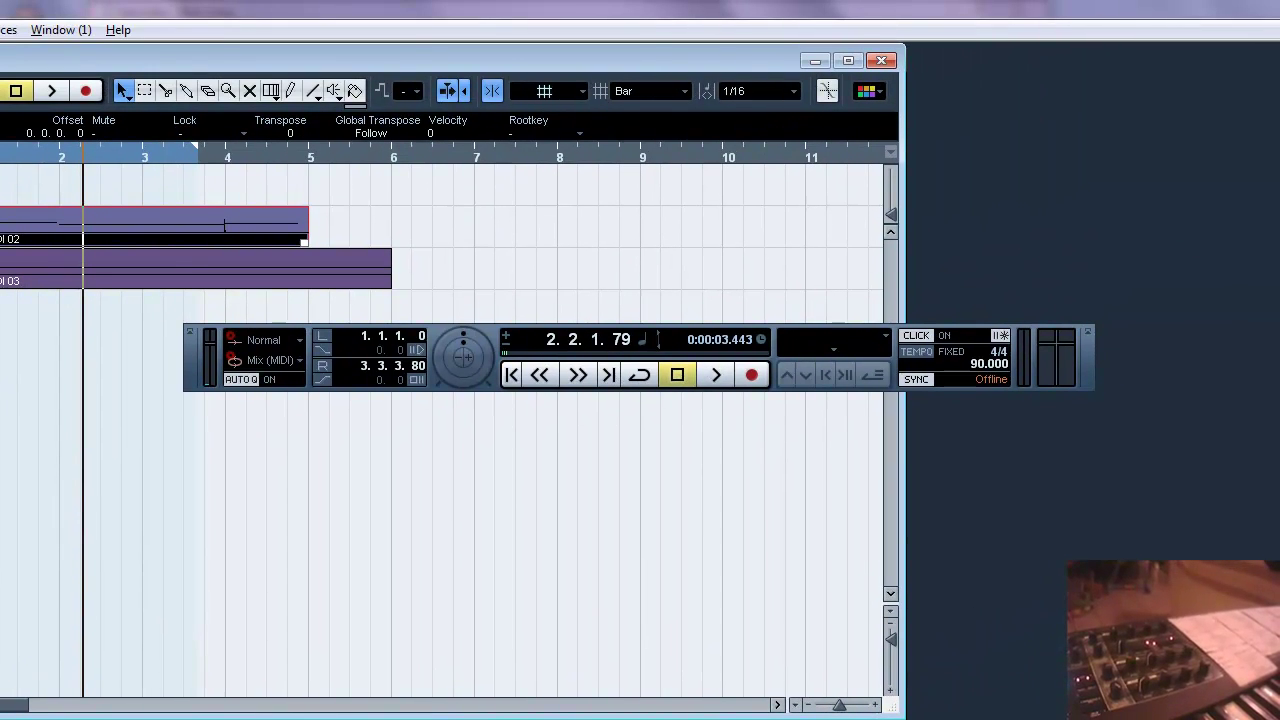
click(518, 378)
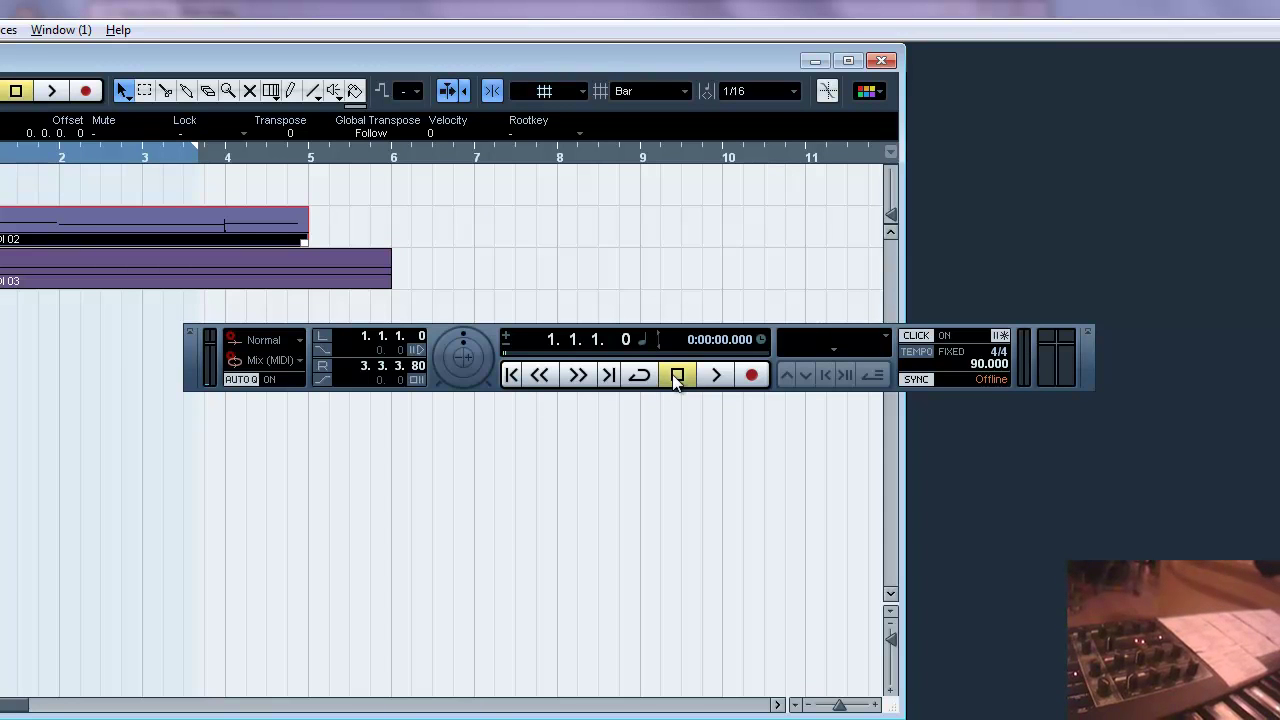
Switch the transport from external to internal sync and record a MIDI part on track MIDI 01 from bar 1 to just past bar 5
click(748, 379)
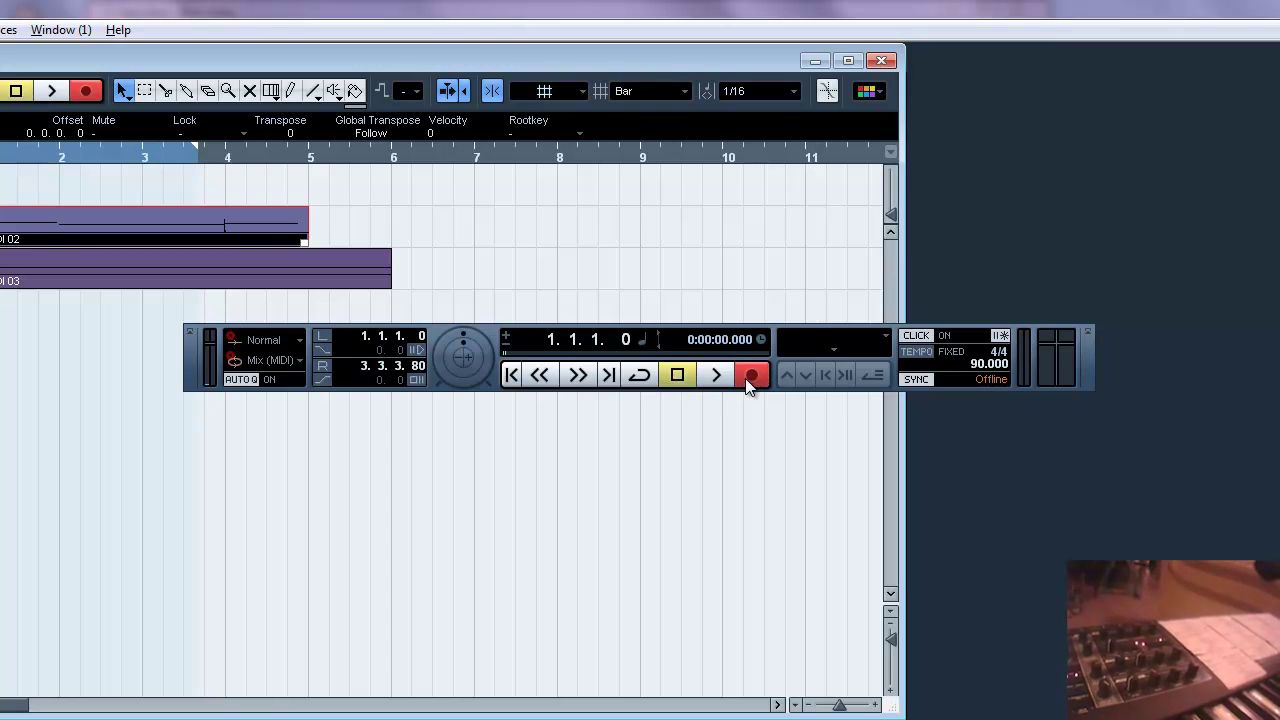
click(1001, 339)
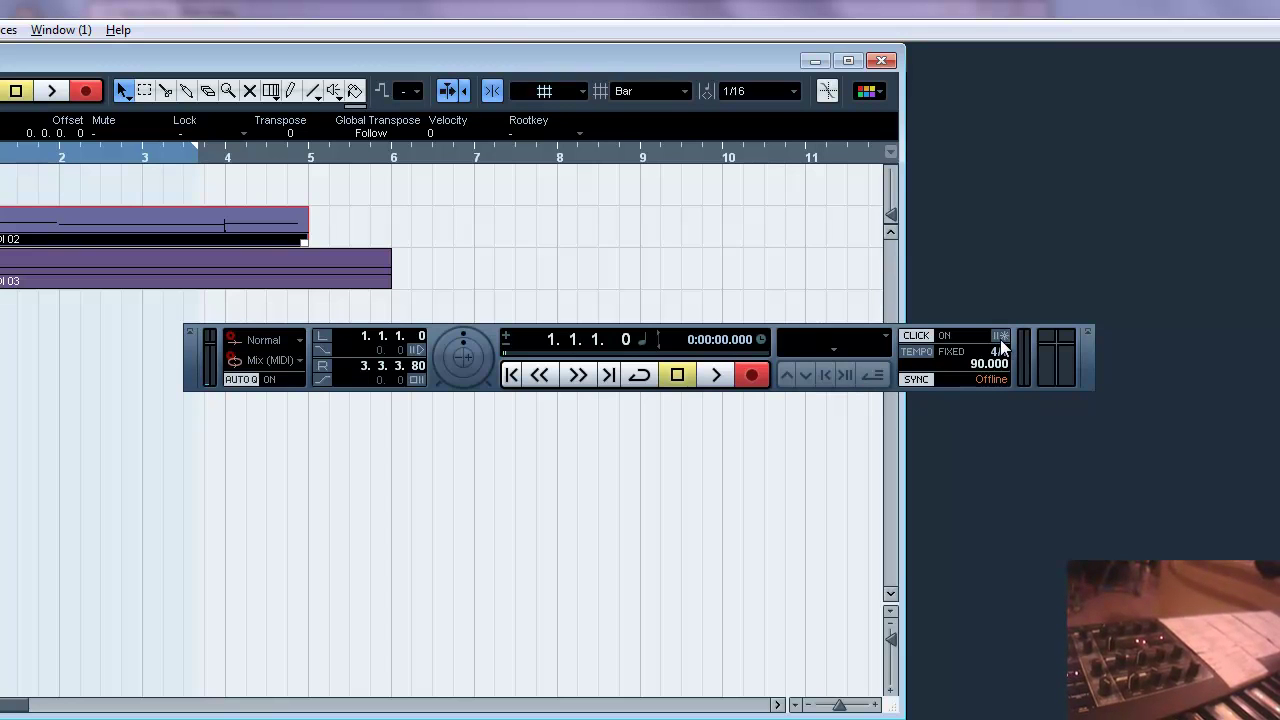
click(996, 381)
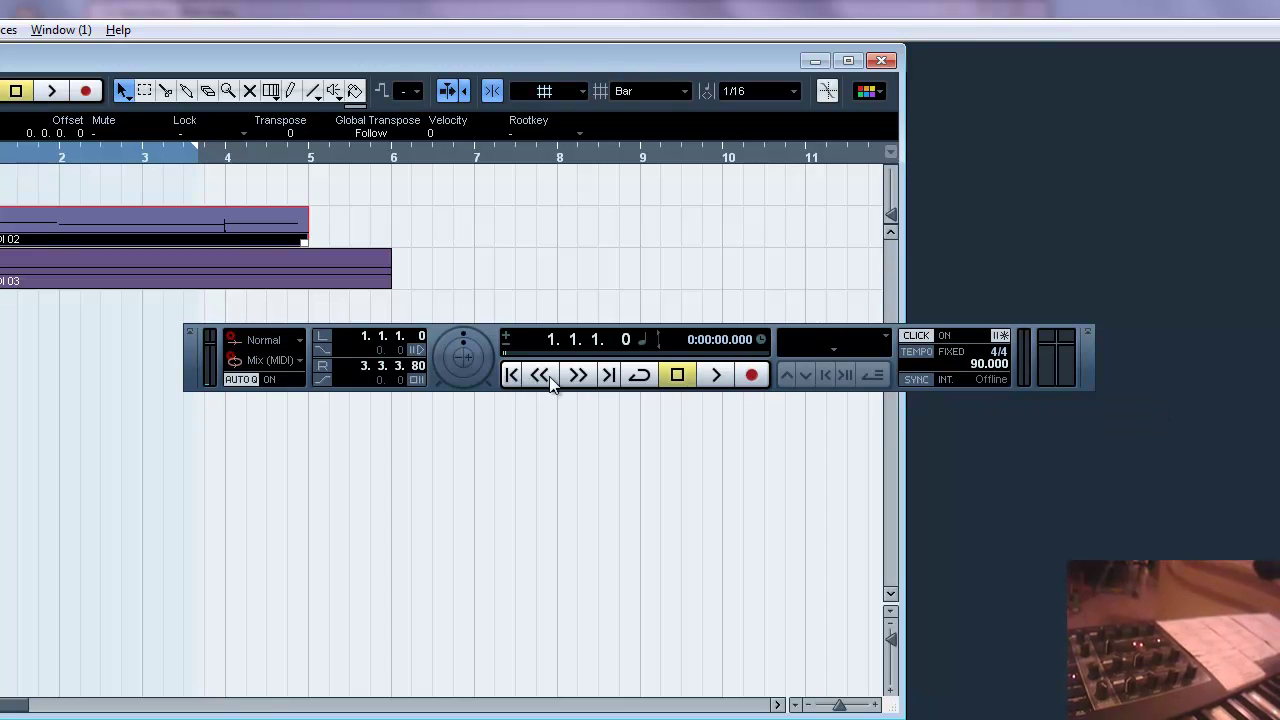
click(751, 377)
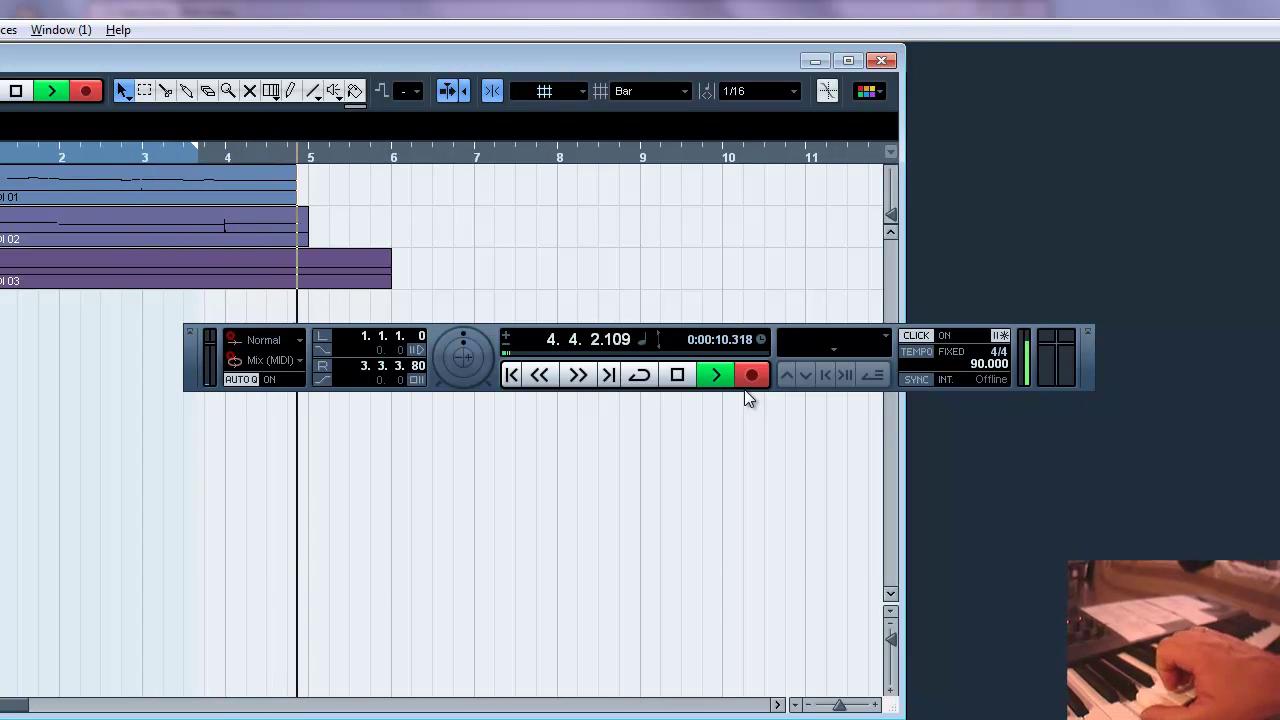
key(space)
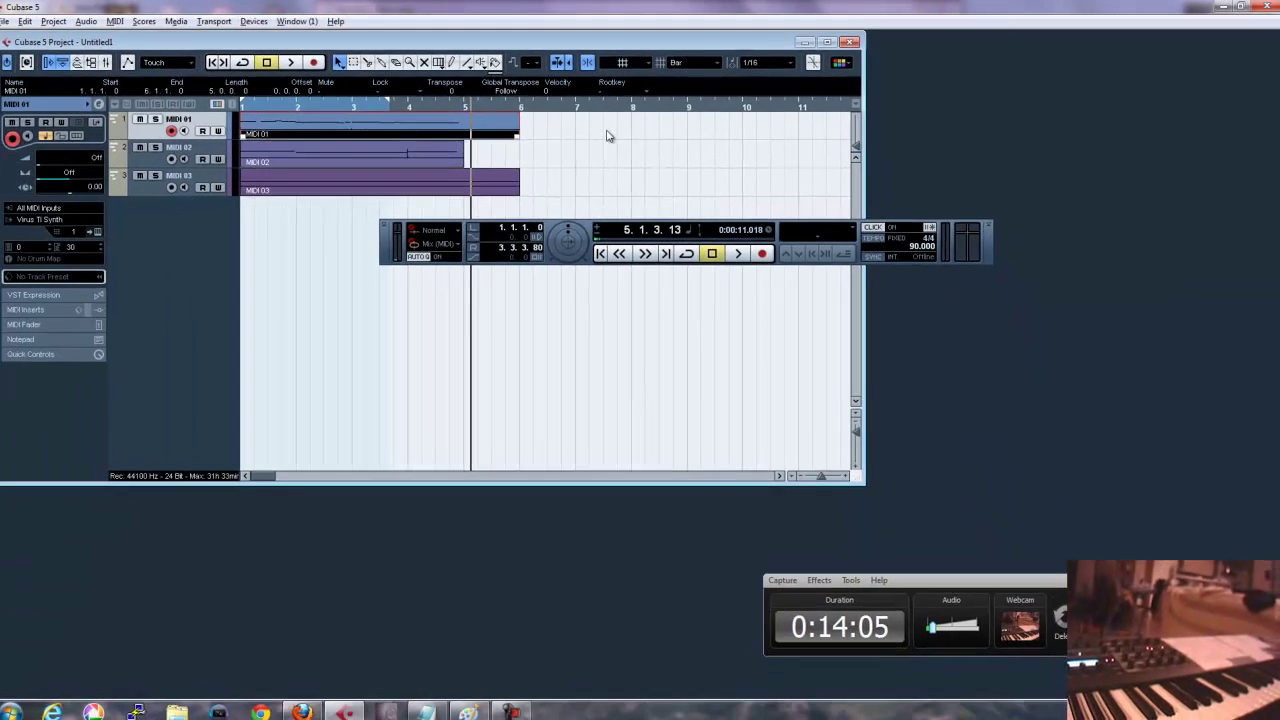
Split the MIDI 01 part at bar 5 and delete the piece after the cut
right_click(519, 196)
click(637, 130)
click(467, 125)
right_click(466, 123)
click(467, 124)
key(Delete)
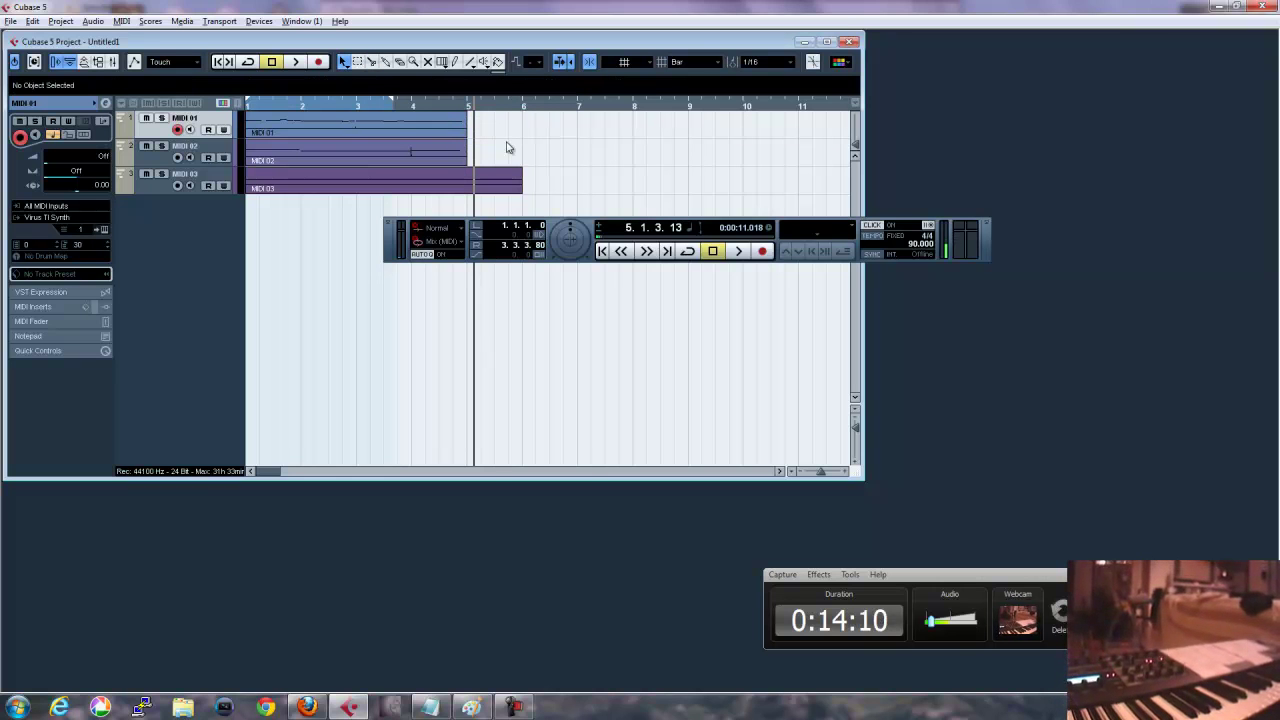
Play the three MIDI parts together briefly from the project start and return to the start
click(603, 251)
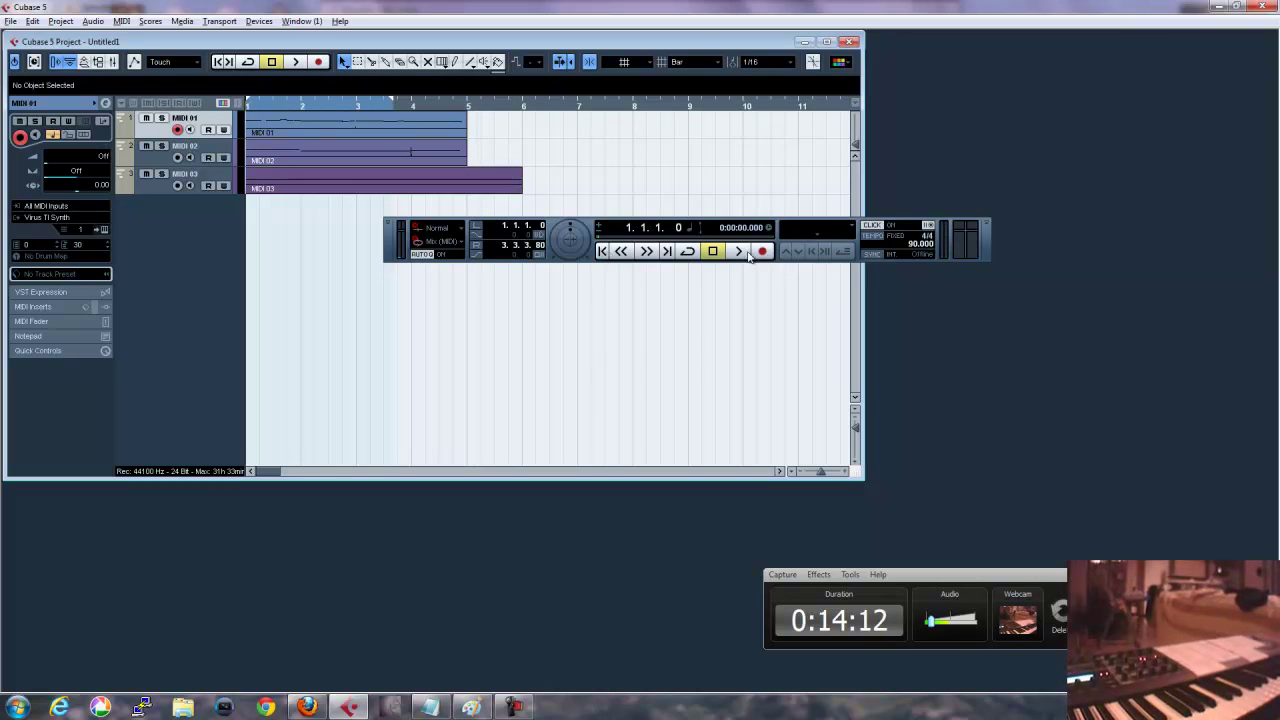
click(740, 252)
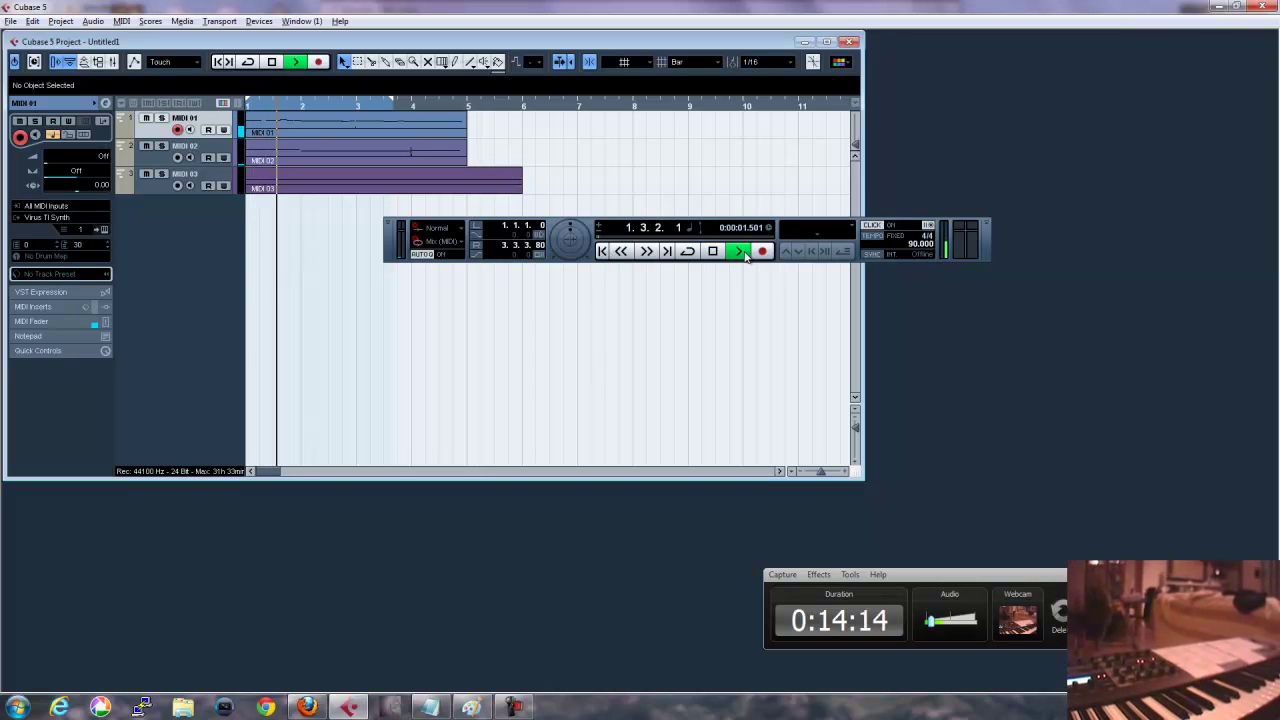
key(space)
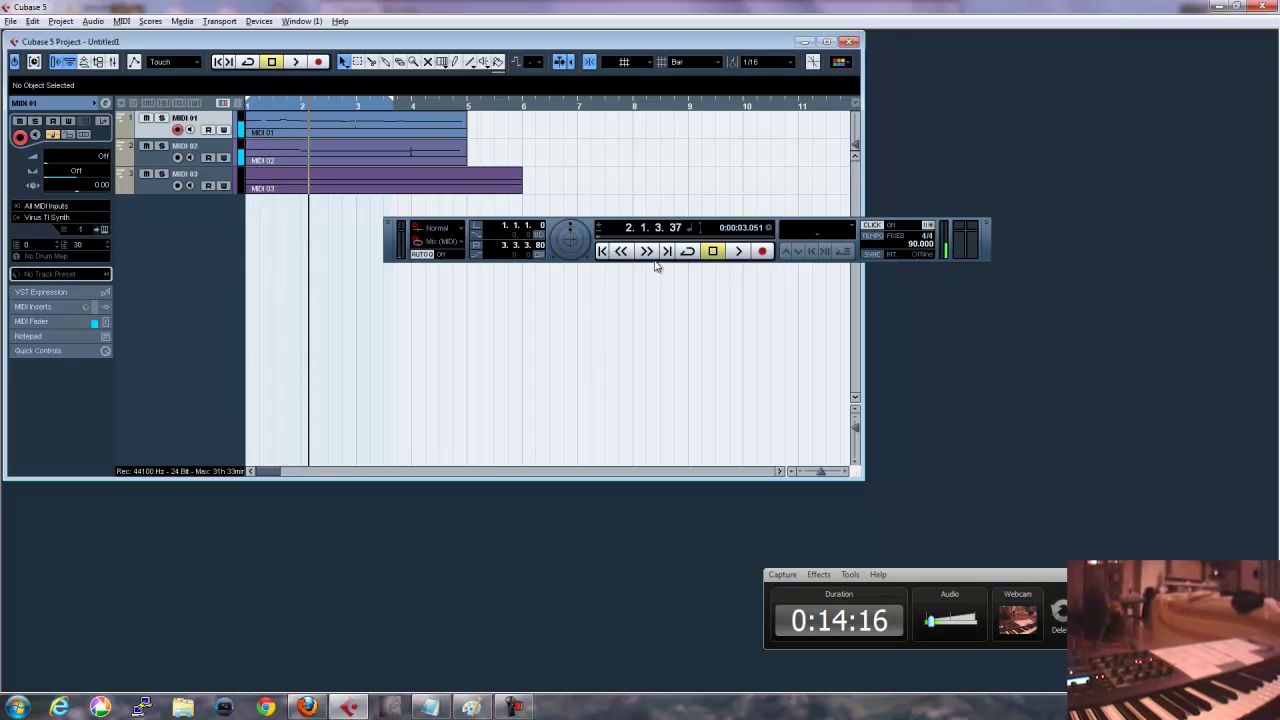
click(604, 251)
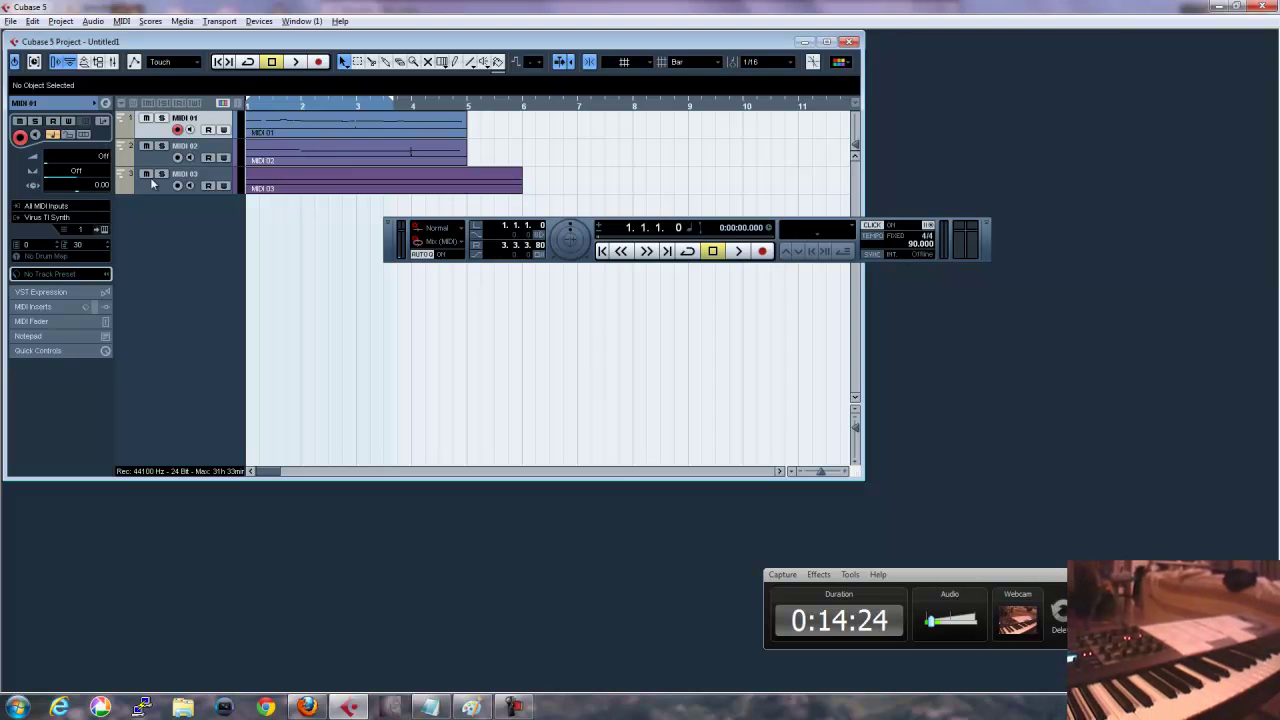
Add one MIDI track below MIDI 01 and name it track 1 cutoff
right_click(172, 217)
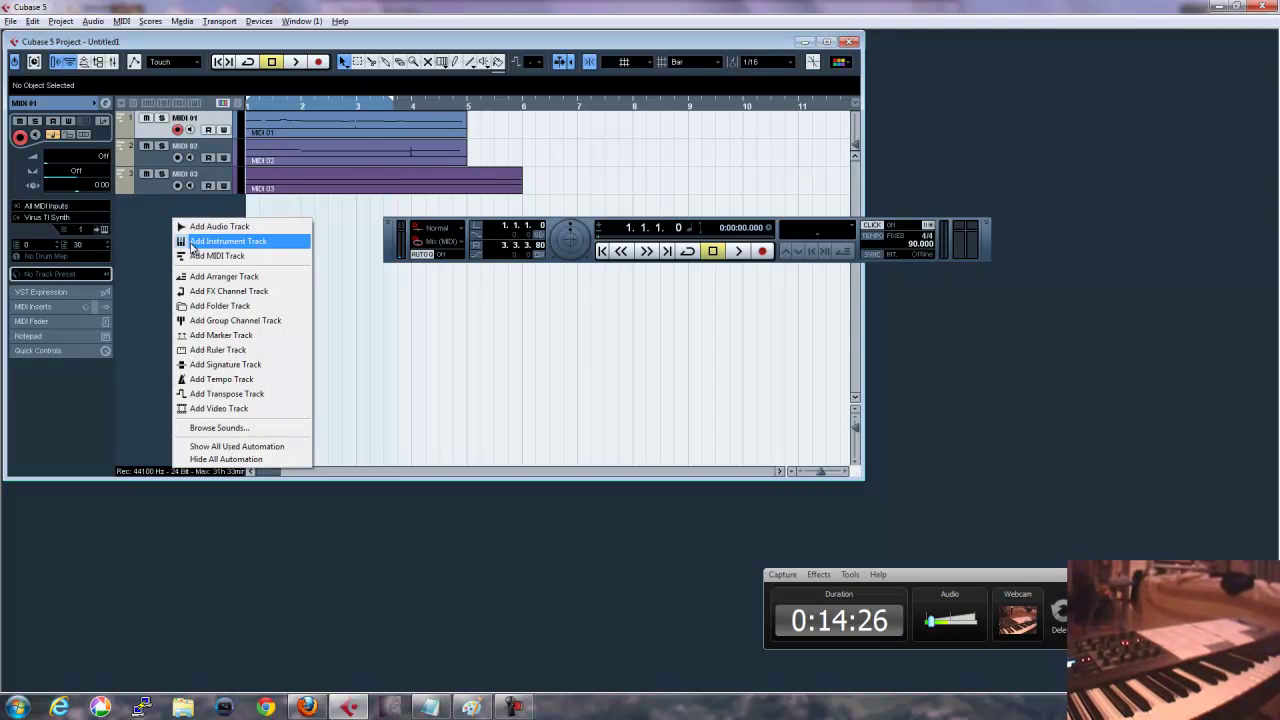
click(193, 252)
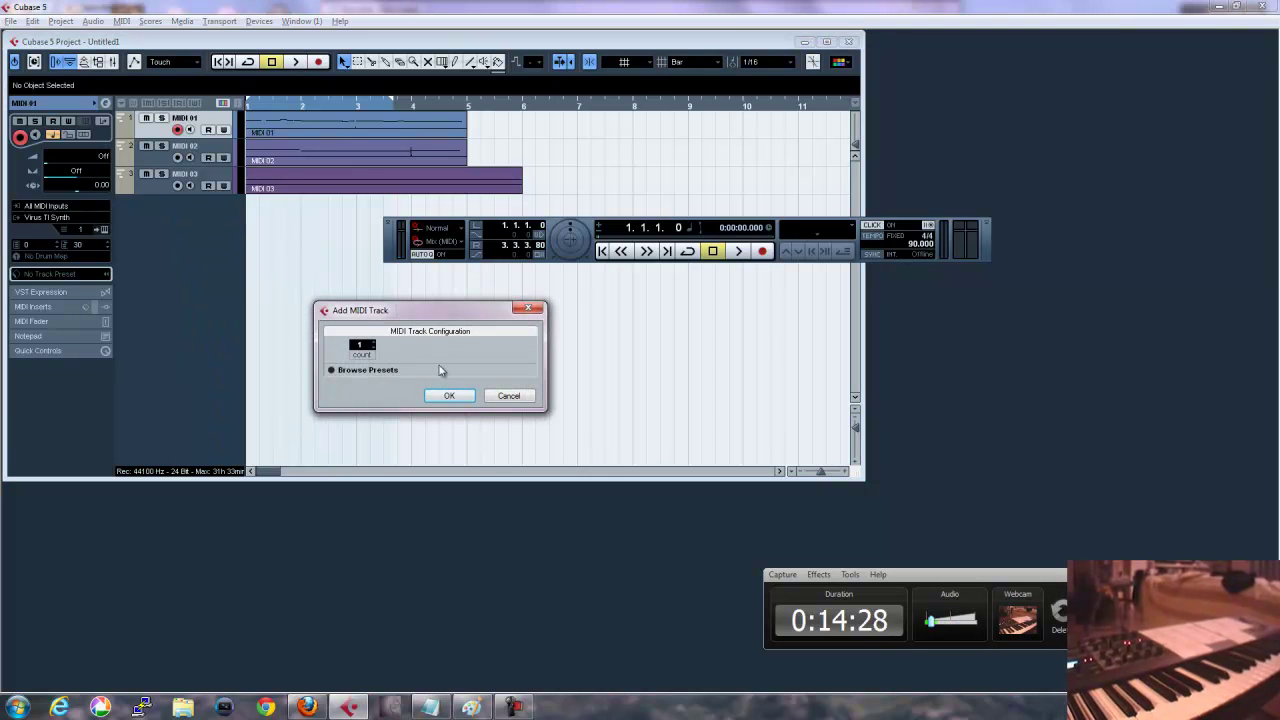
click(449, 396)
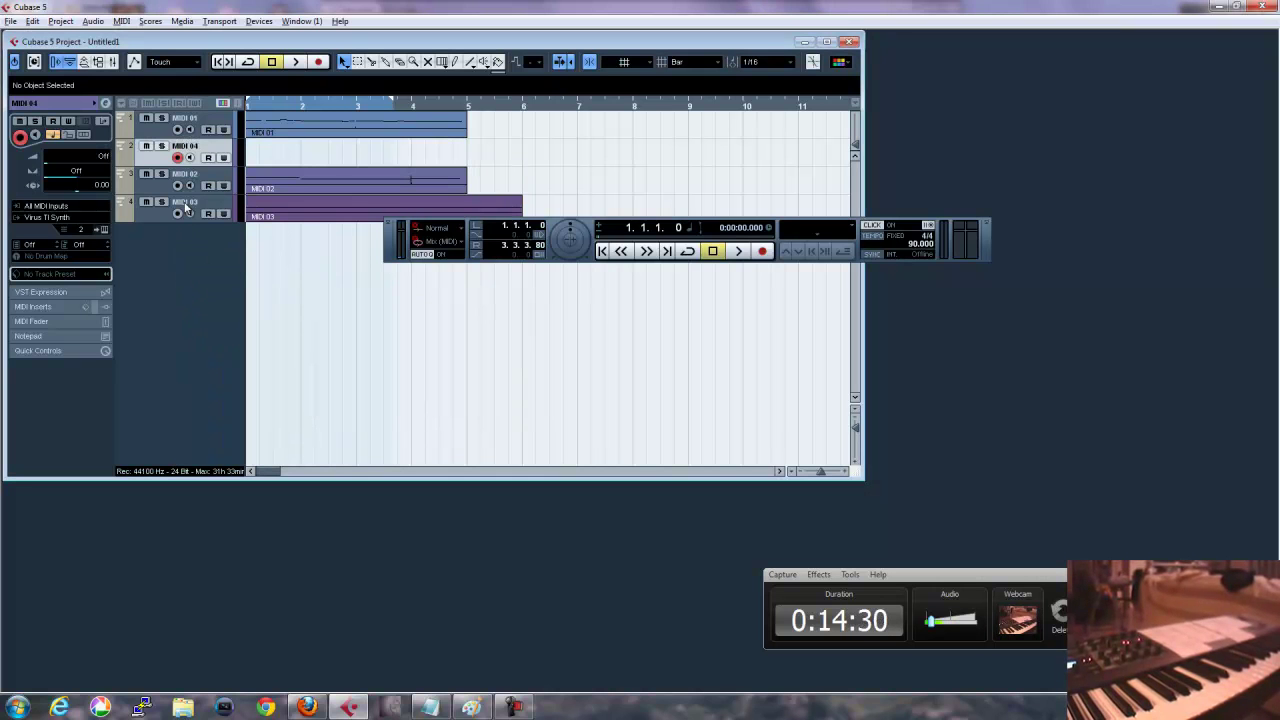
double_click(188, 147)
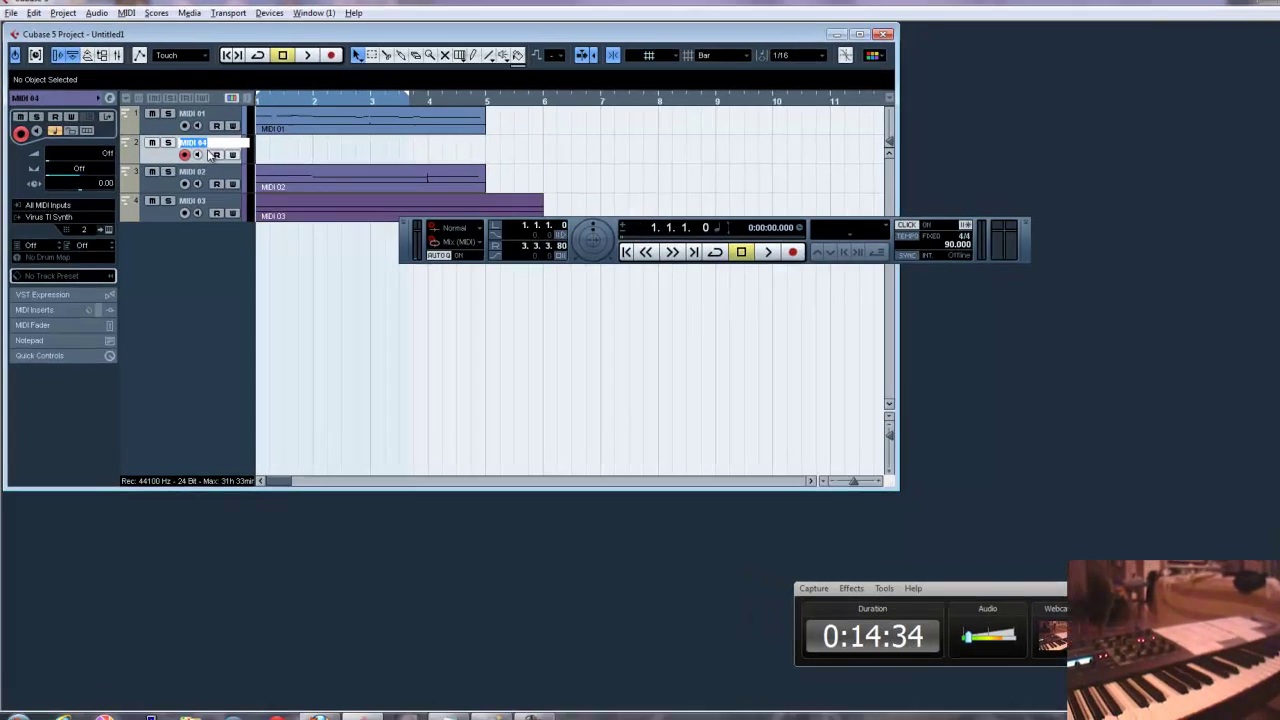
text(M)
text(track 1 c)
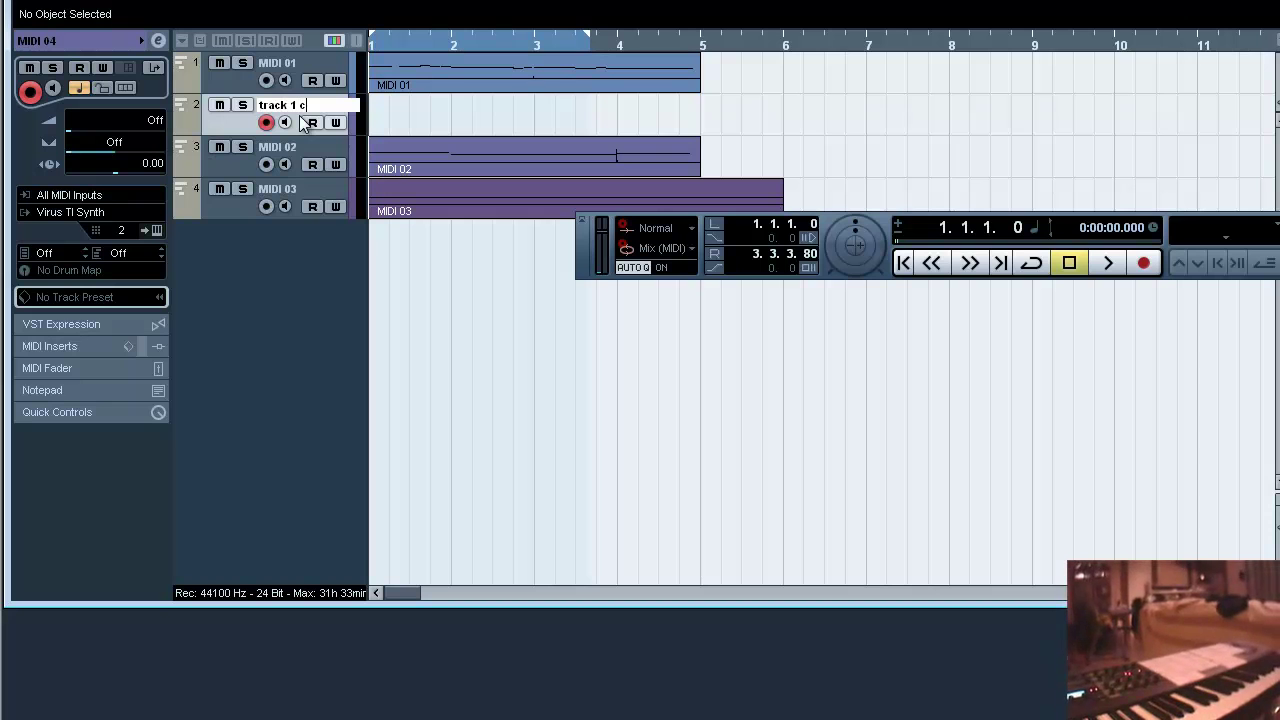
text(utoff)
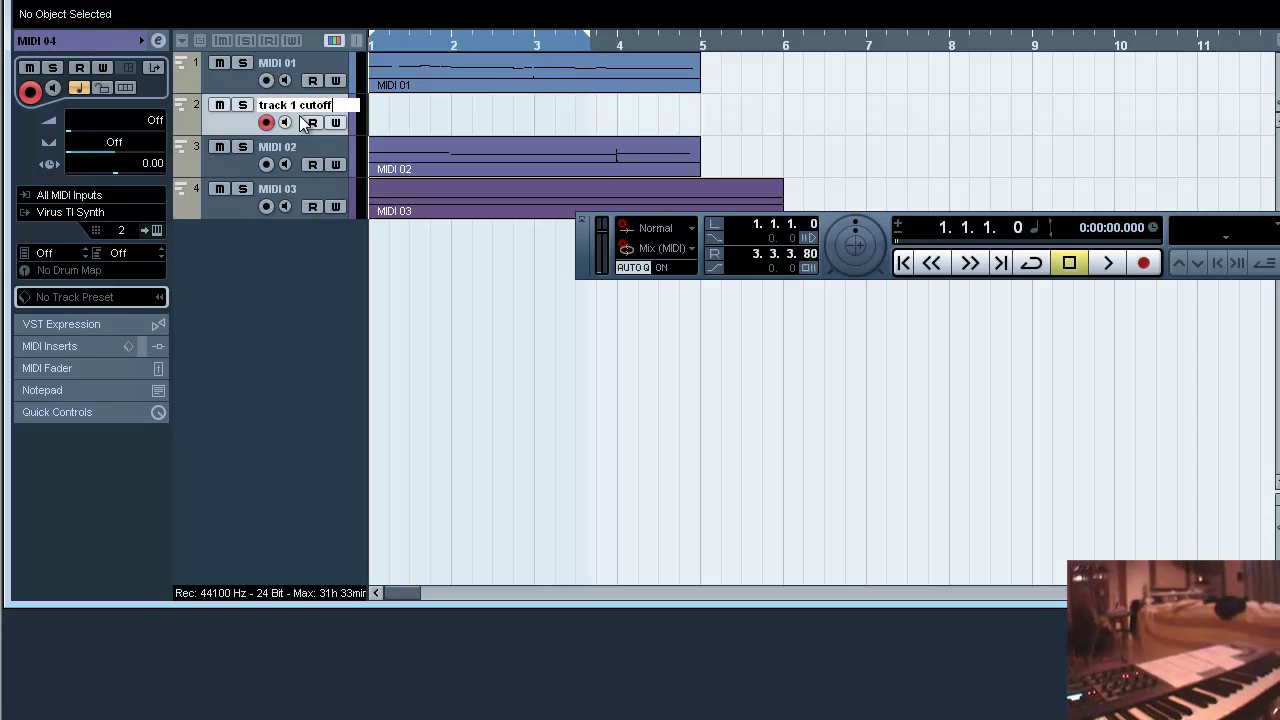
key(Return)
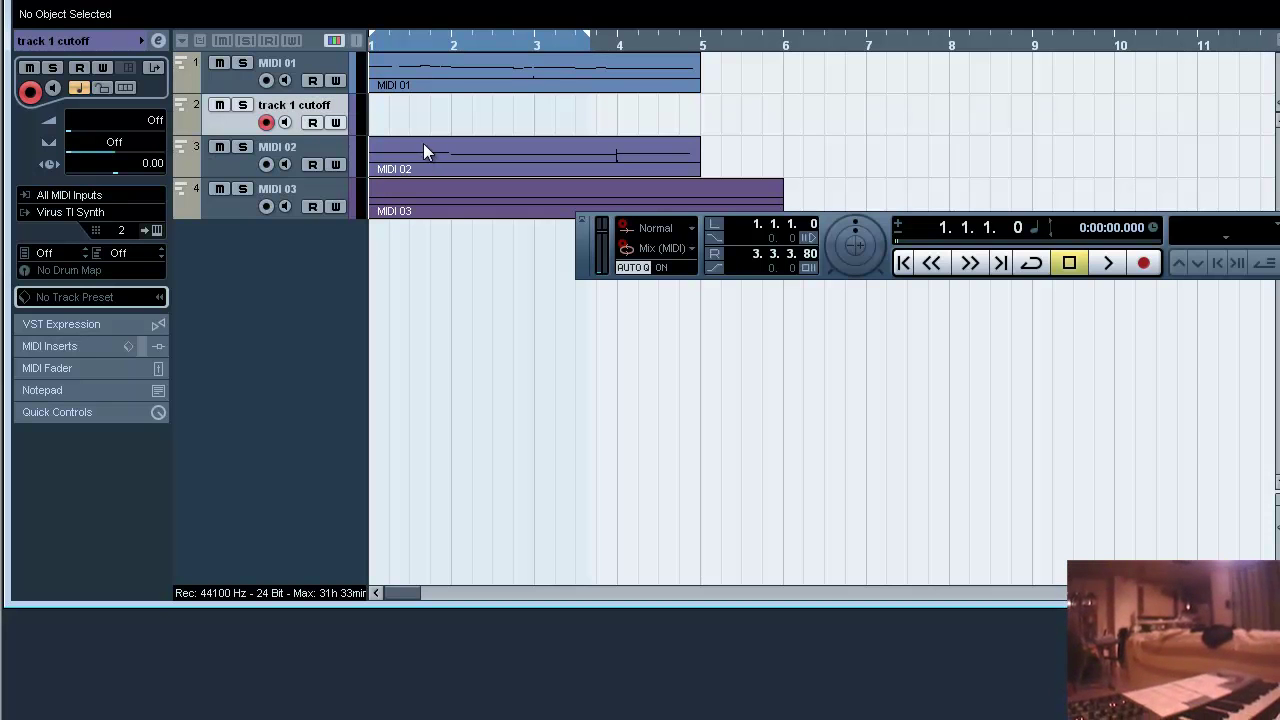
Set the track 1 cutoff track's MIDI channel to 1 and briefly solo the MIDI 01 track
click(120, 231)
click(132, 271)
click(228, 88)
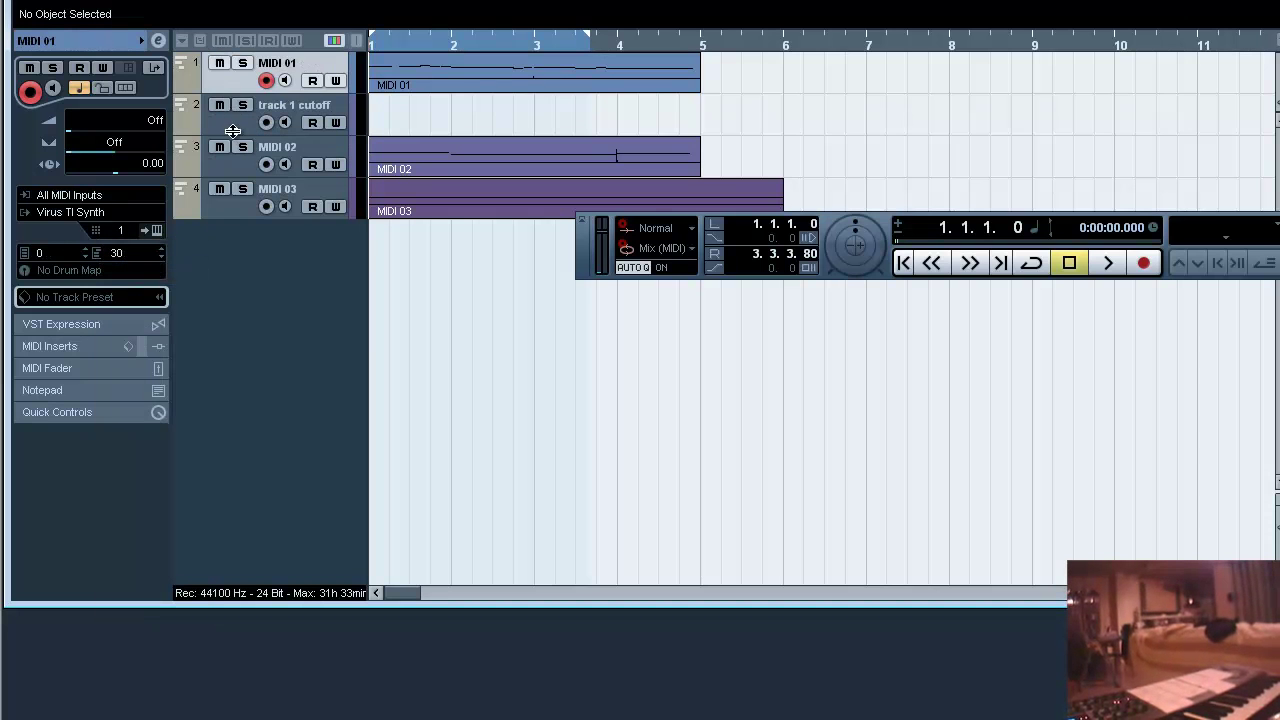
click(232, 129)
click(242, 64)
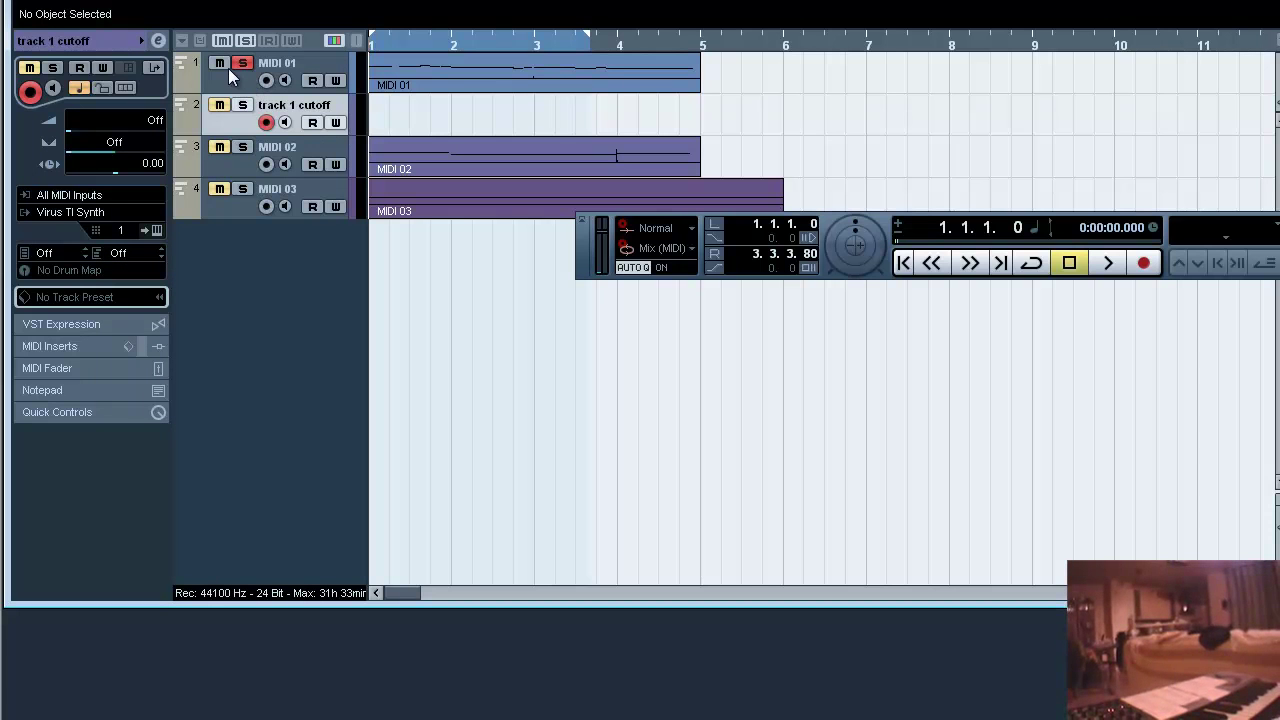
click(242, 64)
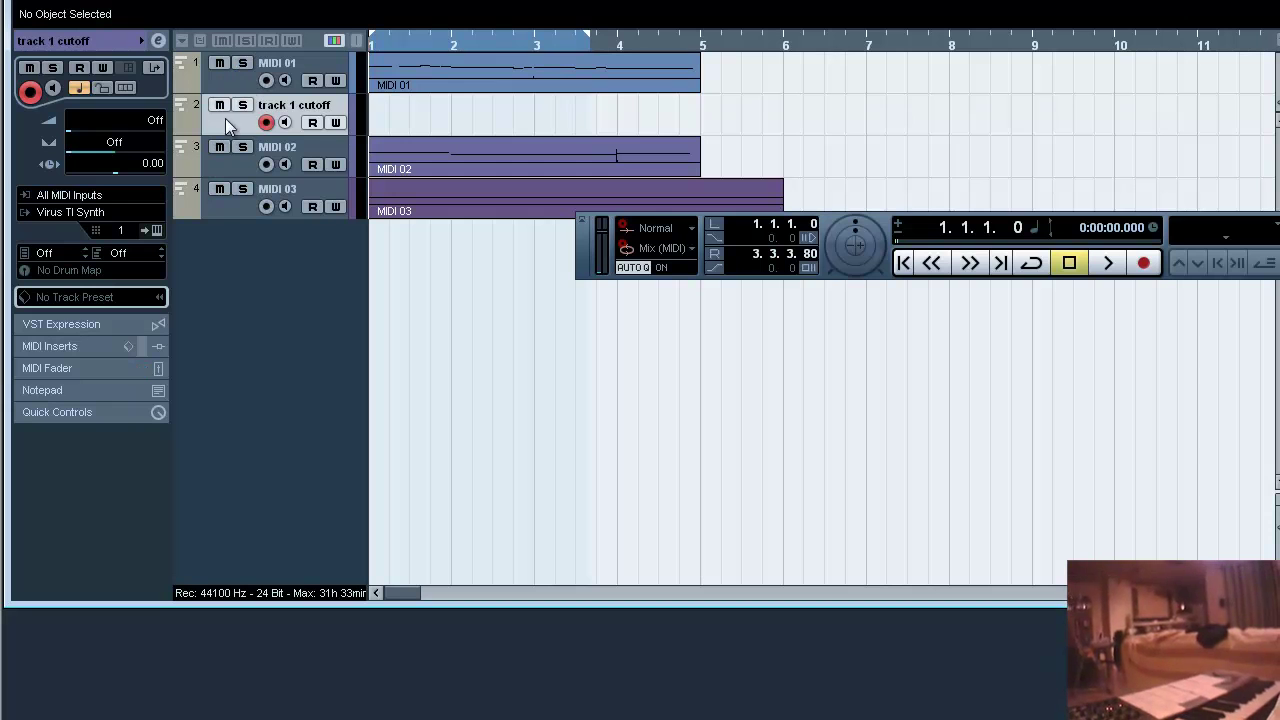
Rename the track 1 cutoff track as track 2 cutoff
double_click(291, 108)
click(301, 108)
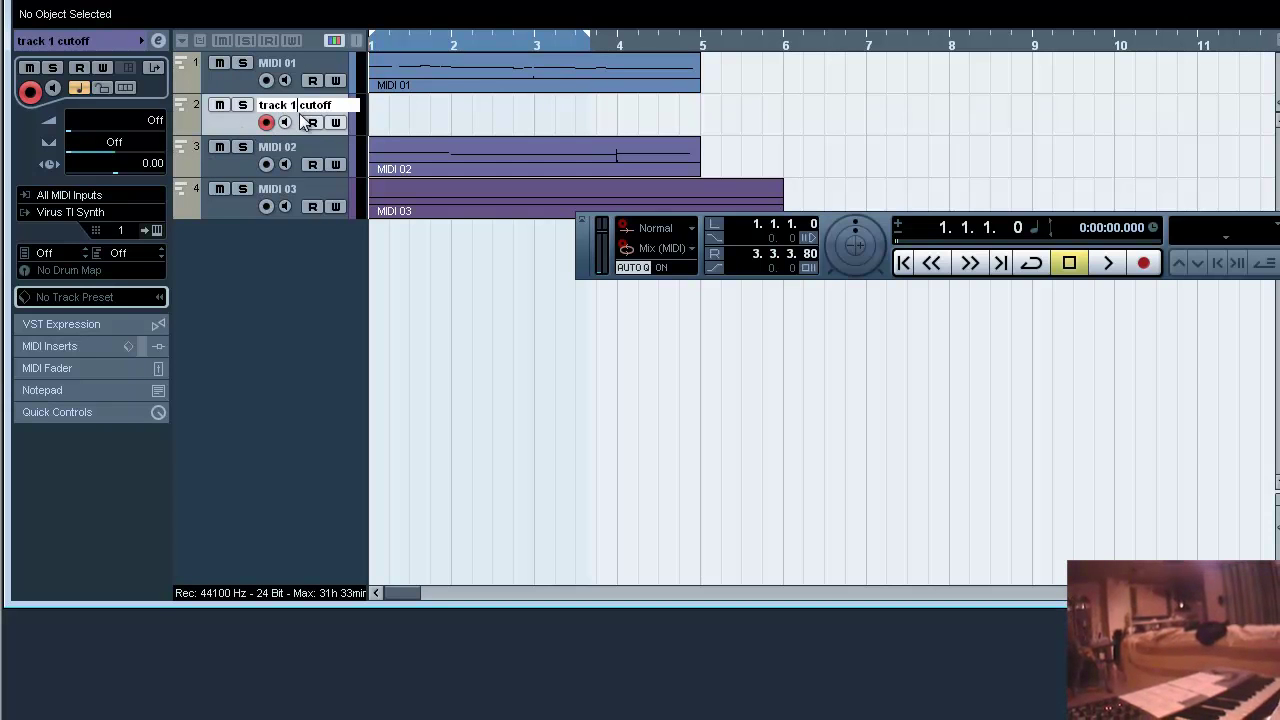
key(BackSpace)
text(2)
key(Return)
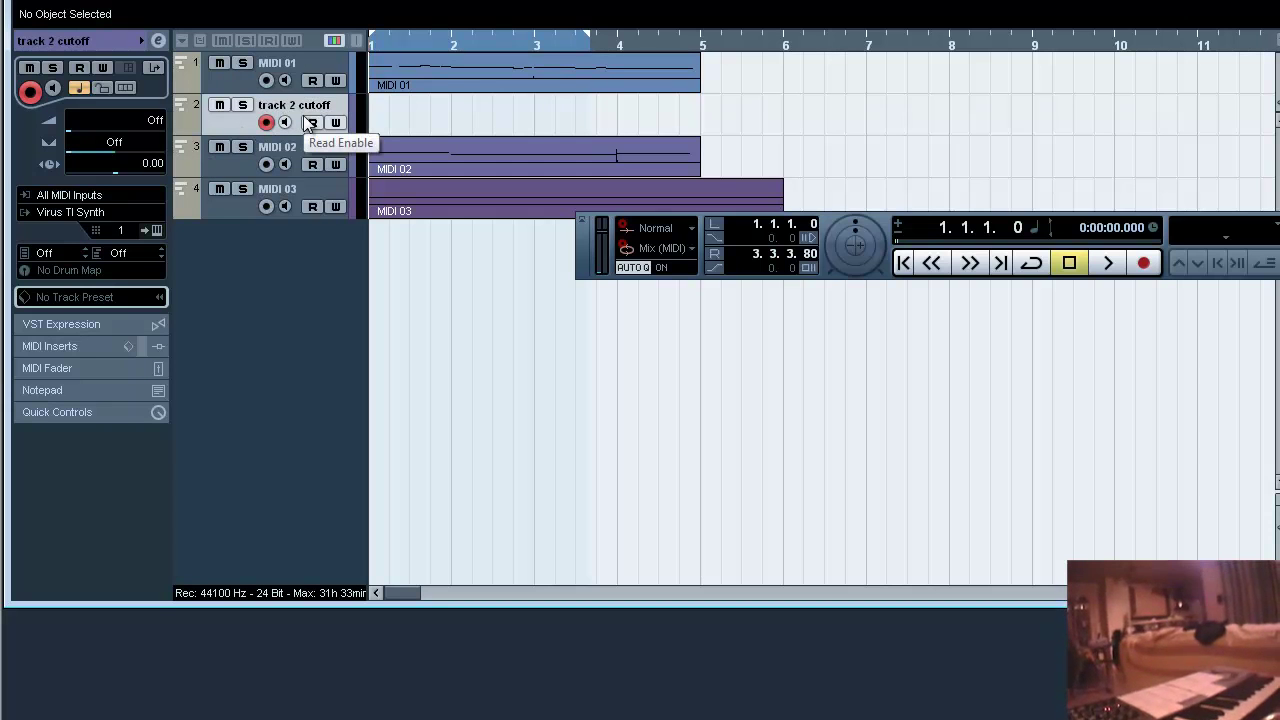
Move the track 2 cutoff track directly below MIDI 02 and set its MIDI channel to 2
drag(248, 126, 235, 164)
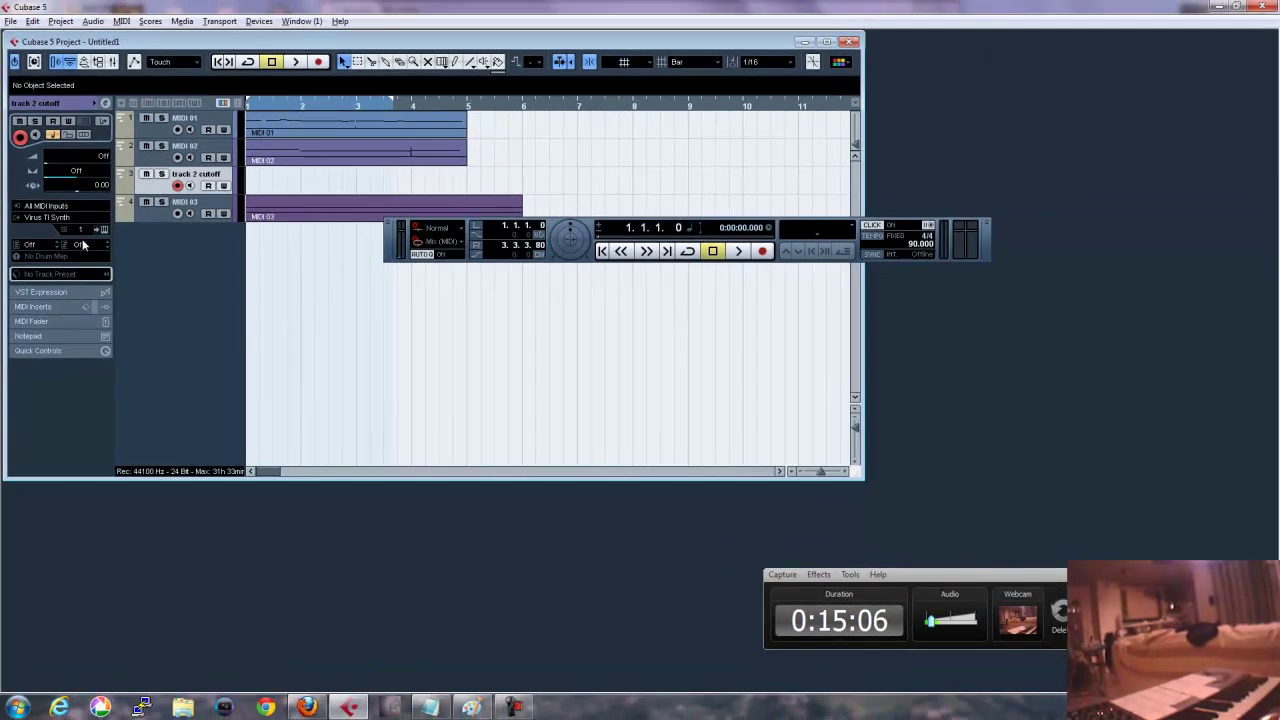
click(80, 229)
click(86, 272)
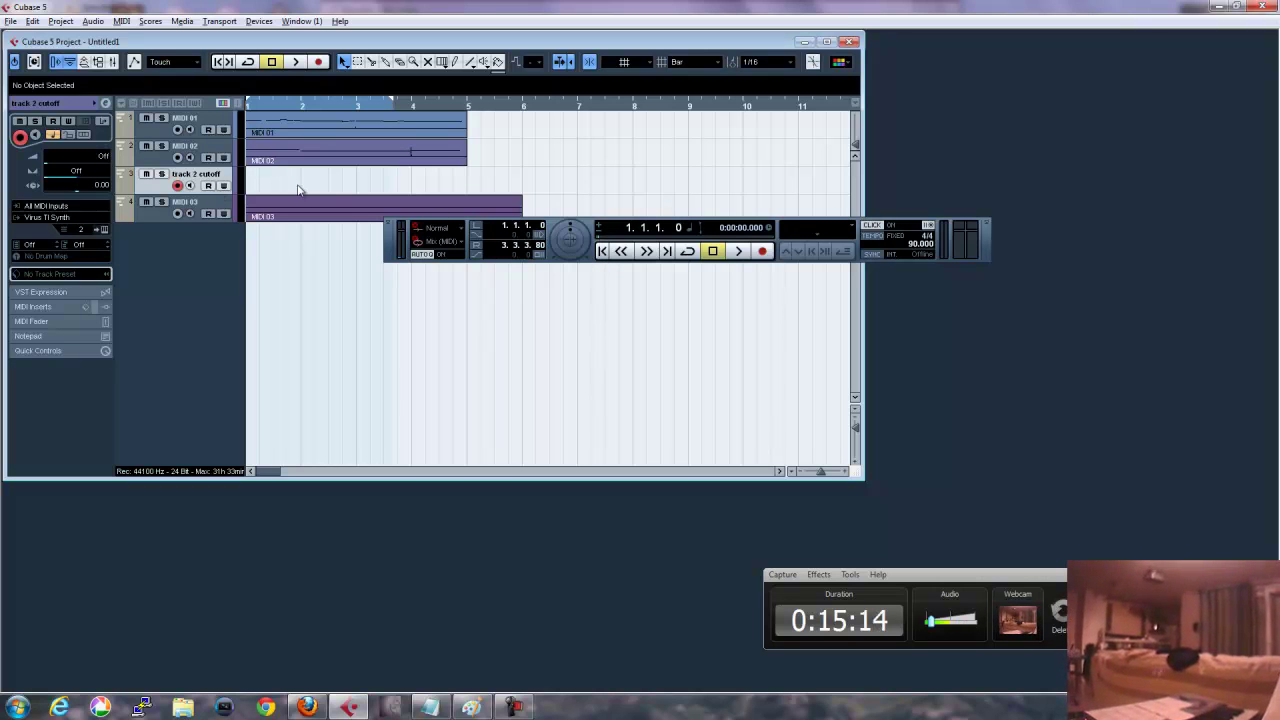
Enable automation read and write on track 2 cutoff and record cutoff movements from bar 1 to just before bar 6
click(224, 187)
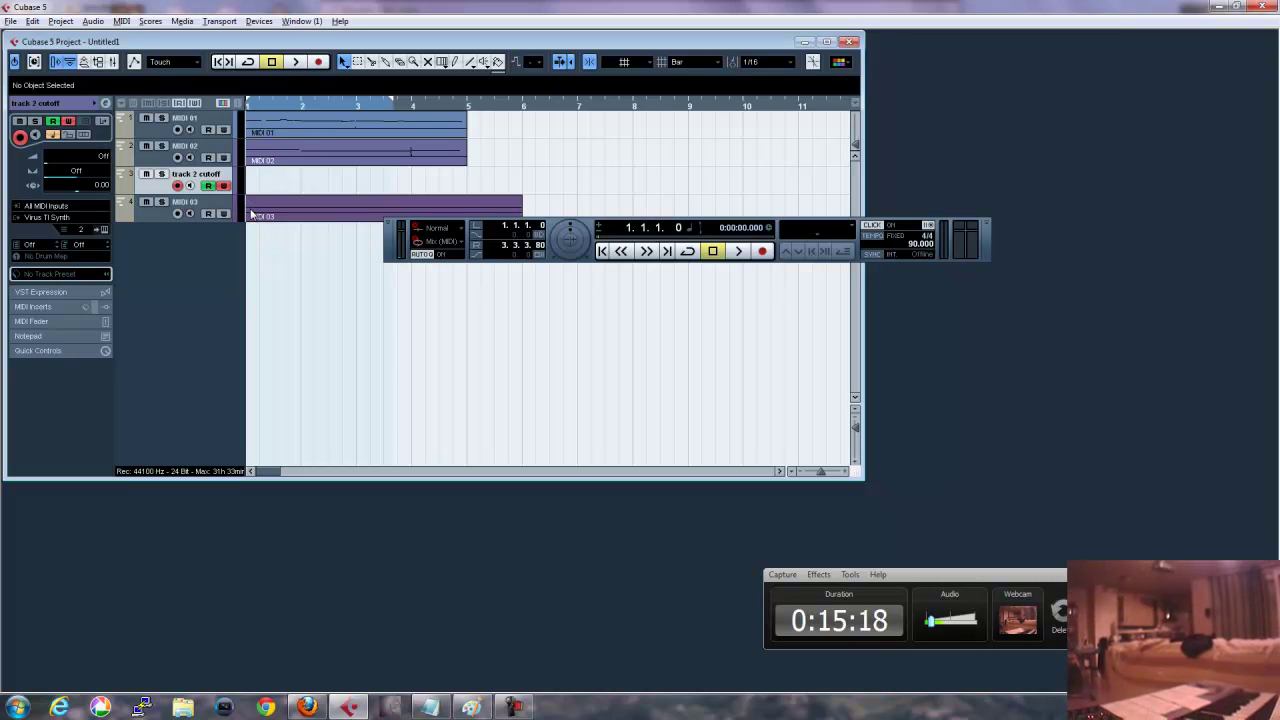
click(761, 252)
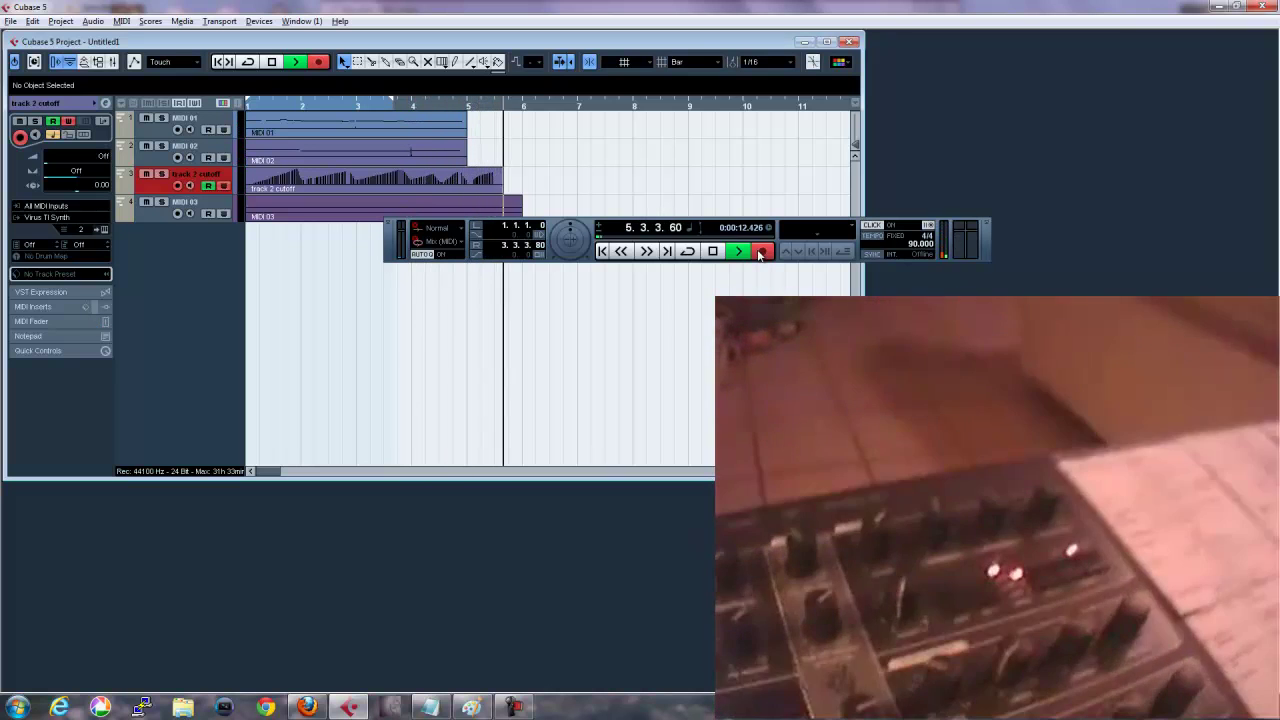
key(space)
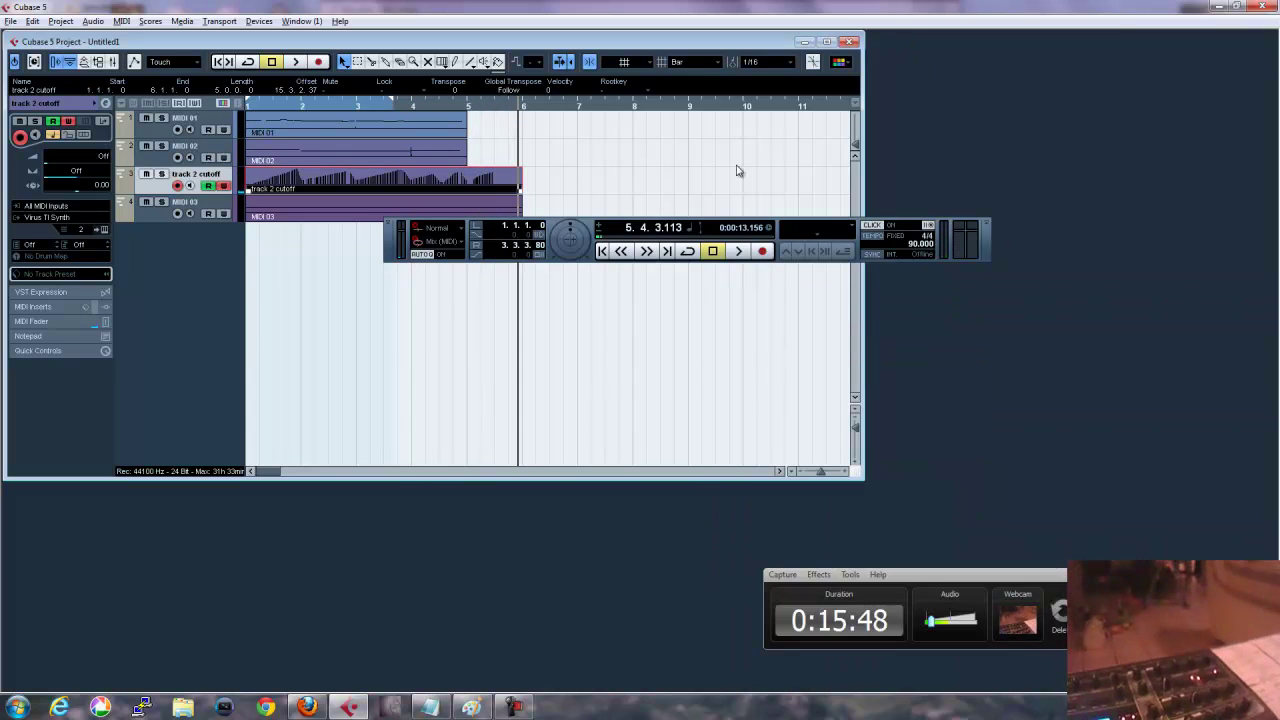
Split the track 2 cutoff part at bar 5 and delete the piece after the cut
right_click(692, 195)
click(728, 202)
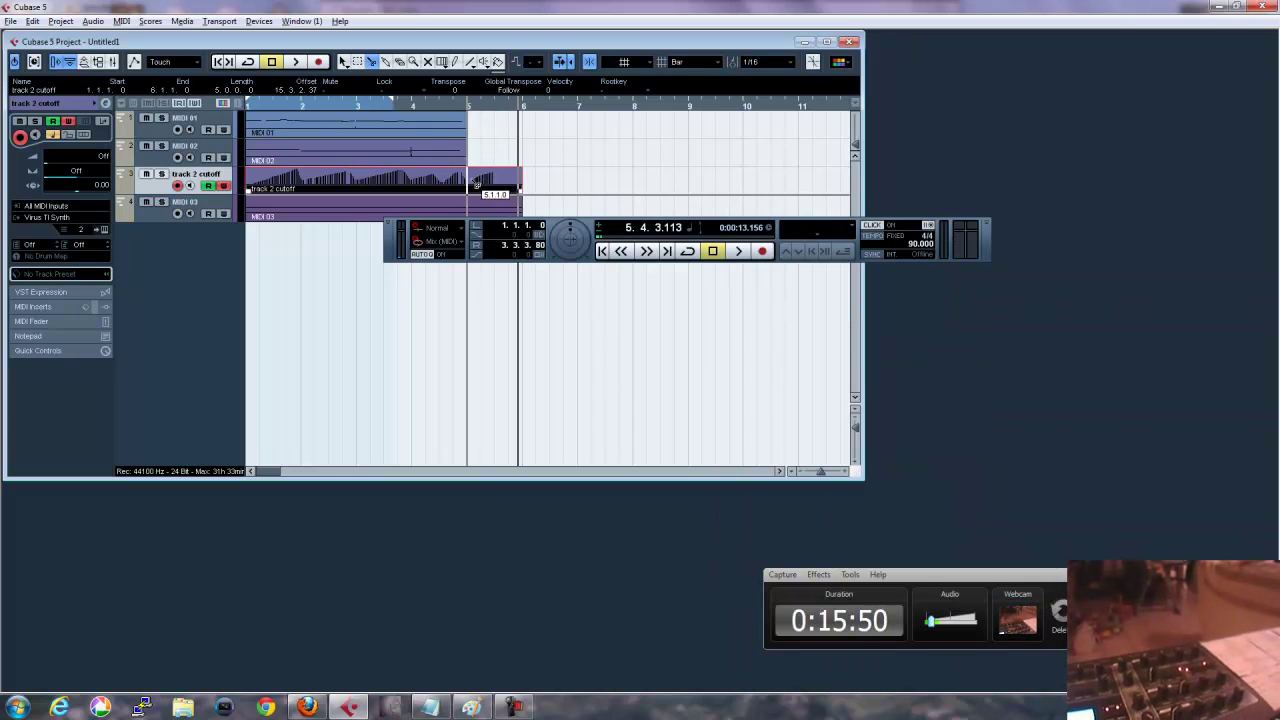
click(477, 183)
right_click(477, 183)
click(480, 180)
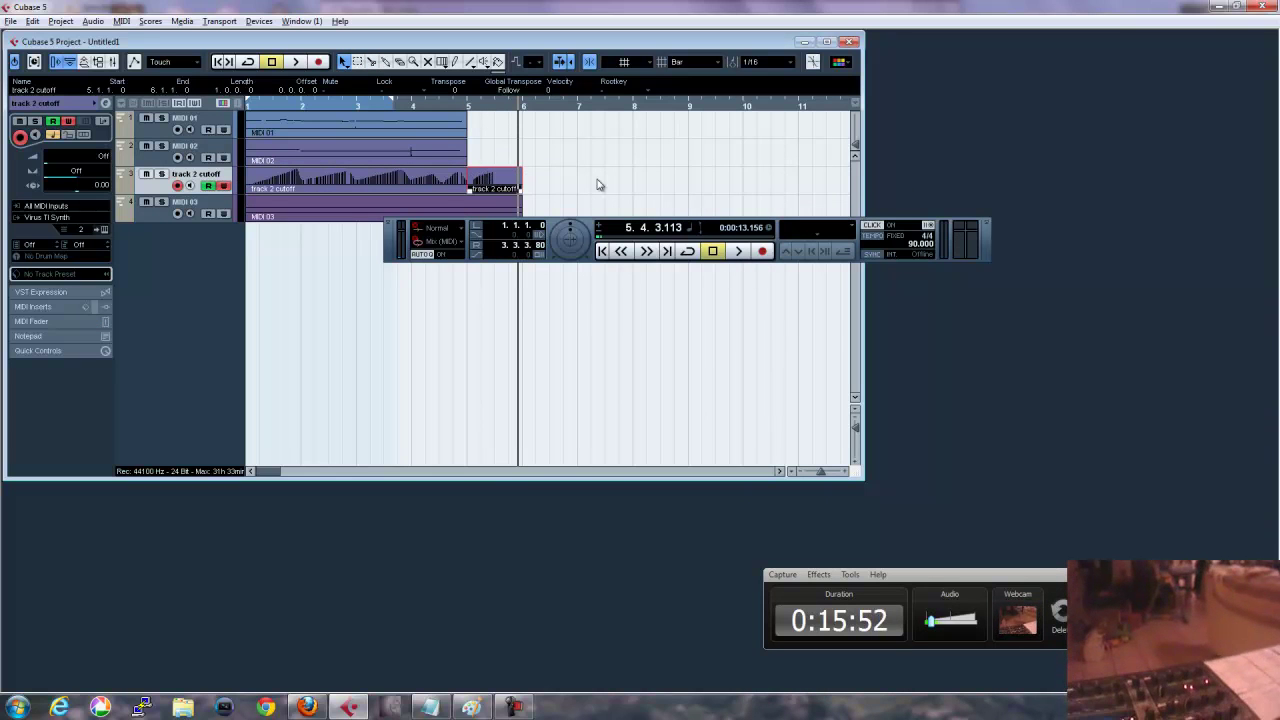
key(Delete)
click(444, 182)
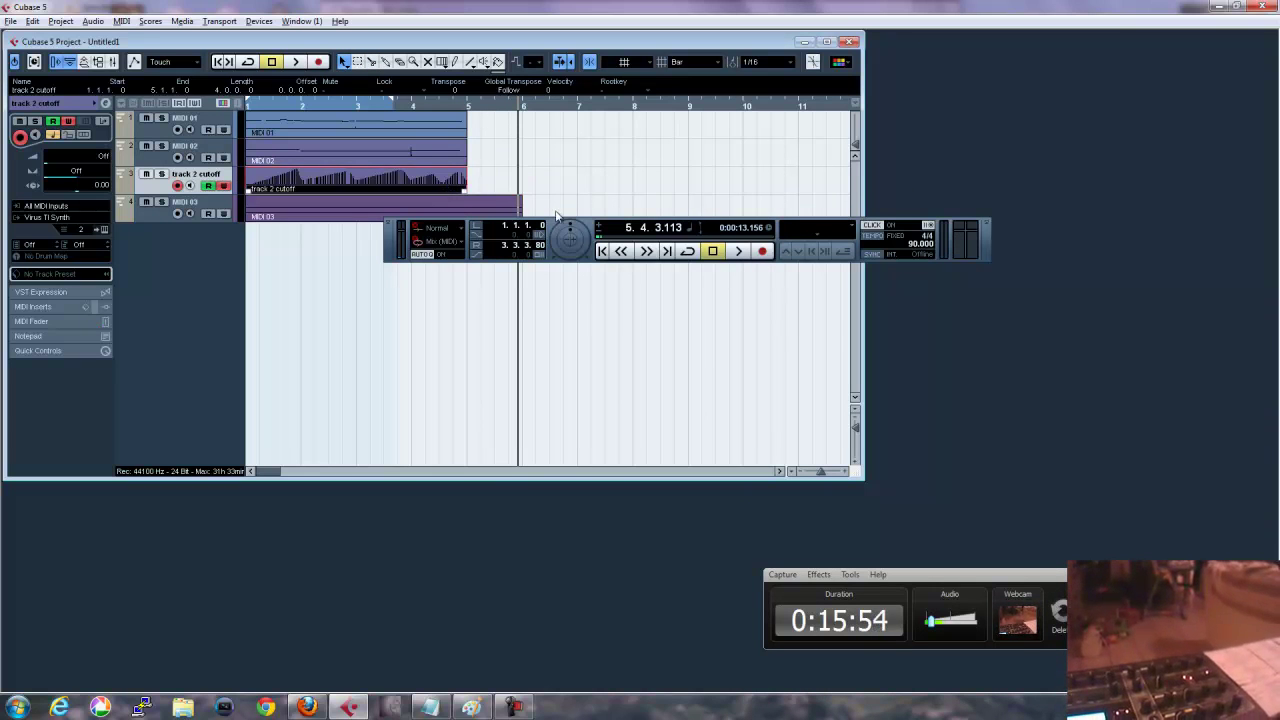
Play the project from the start to just past bar 5, briefly viewing the track 2 cutoff part in the Key Editor, and return to the start
click(712, 254)
click(740, 253)
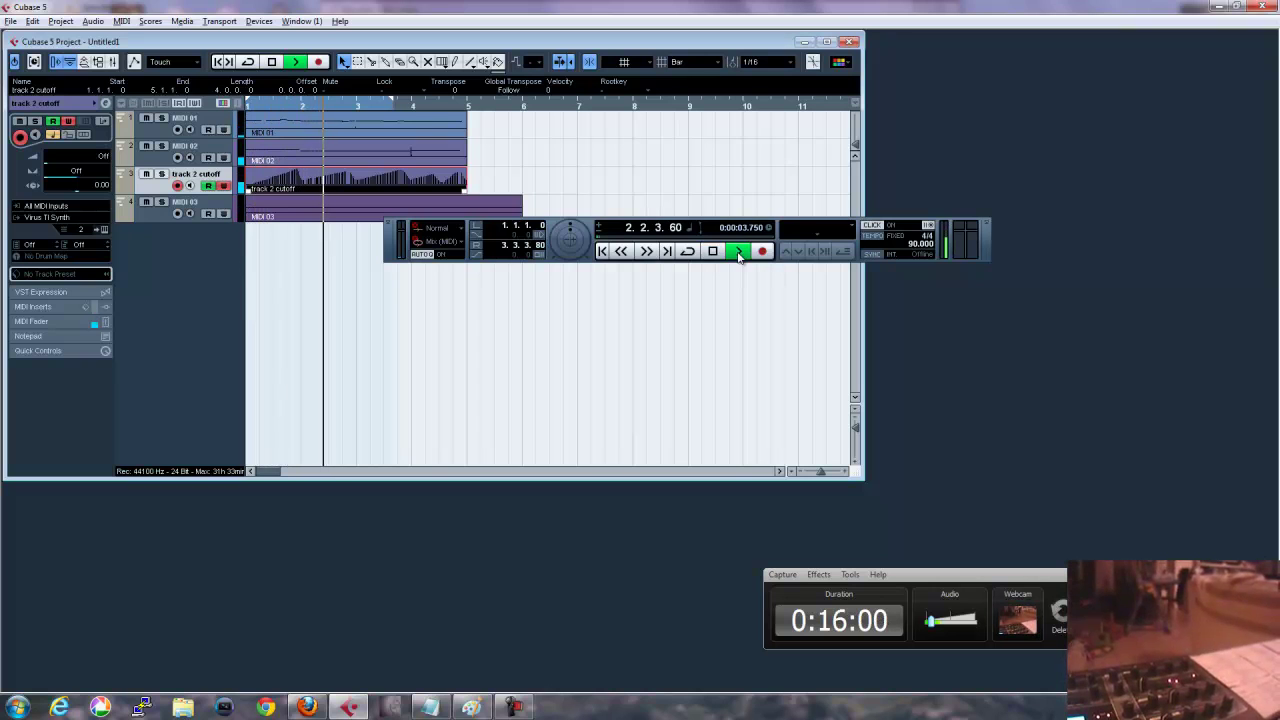
double_click(428, 181)
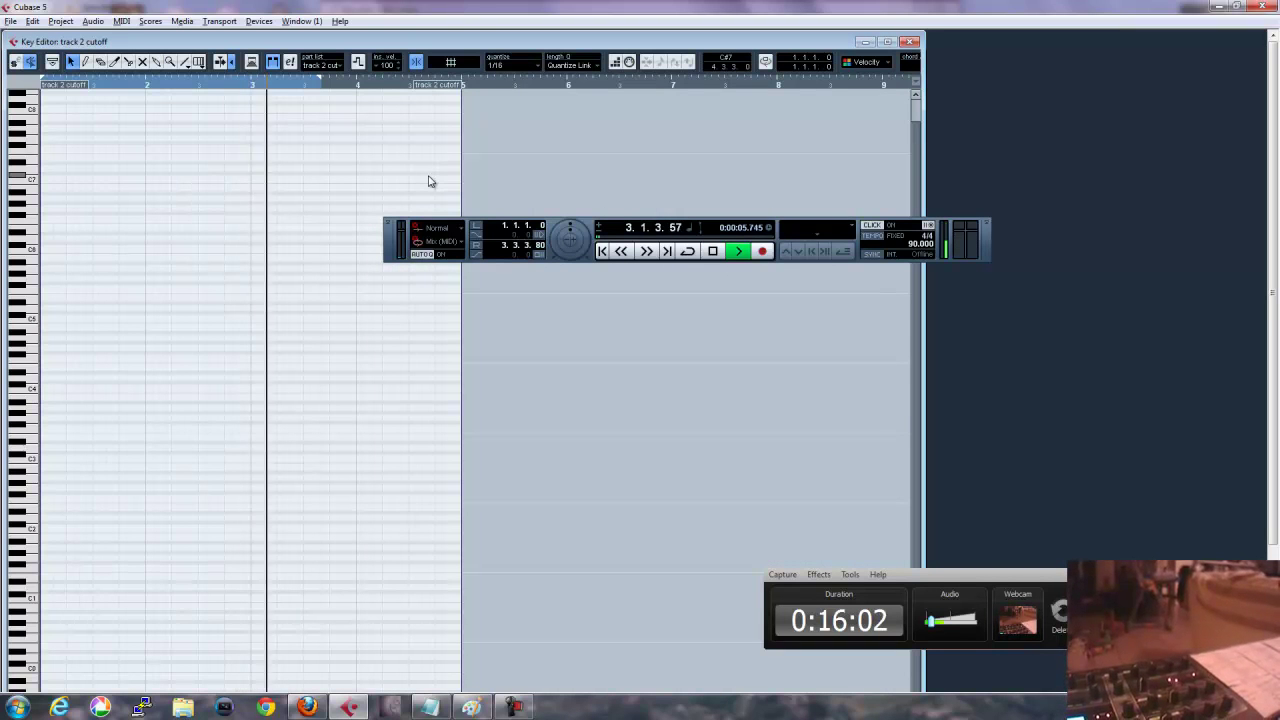
key(Escape)
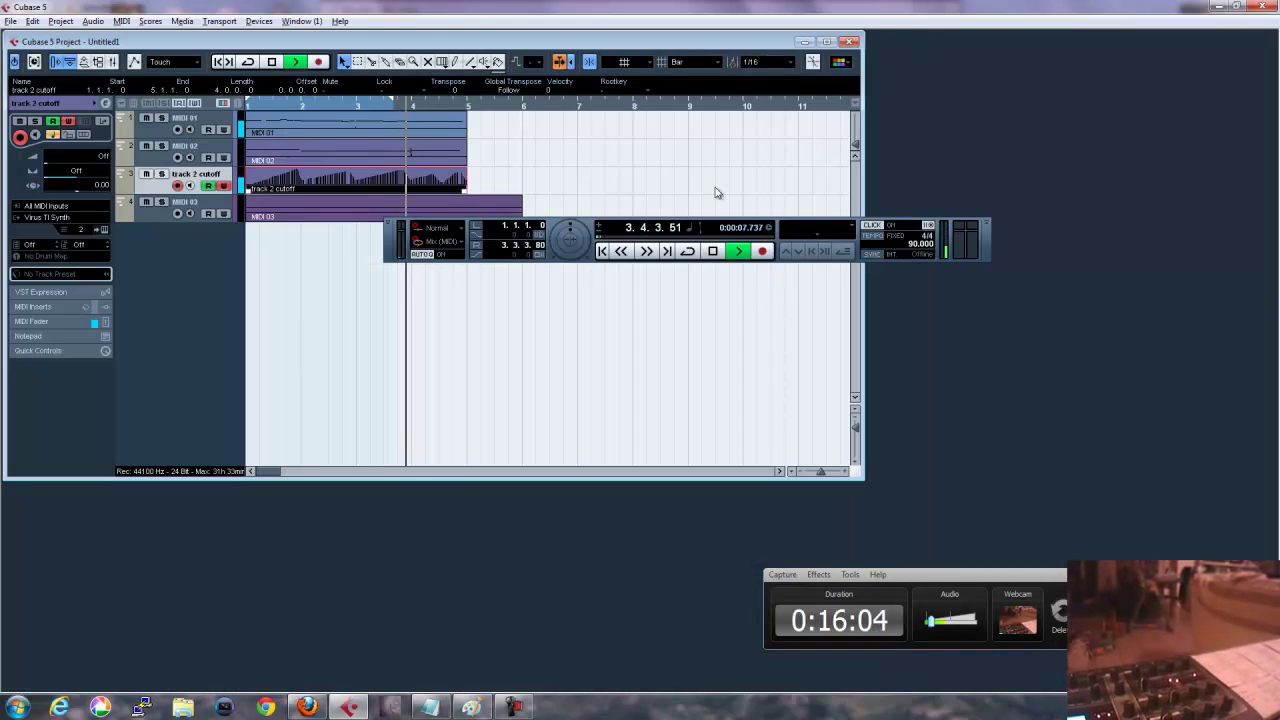
click(713, 251)
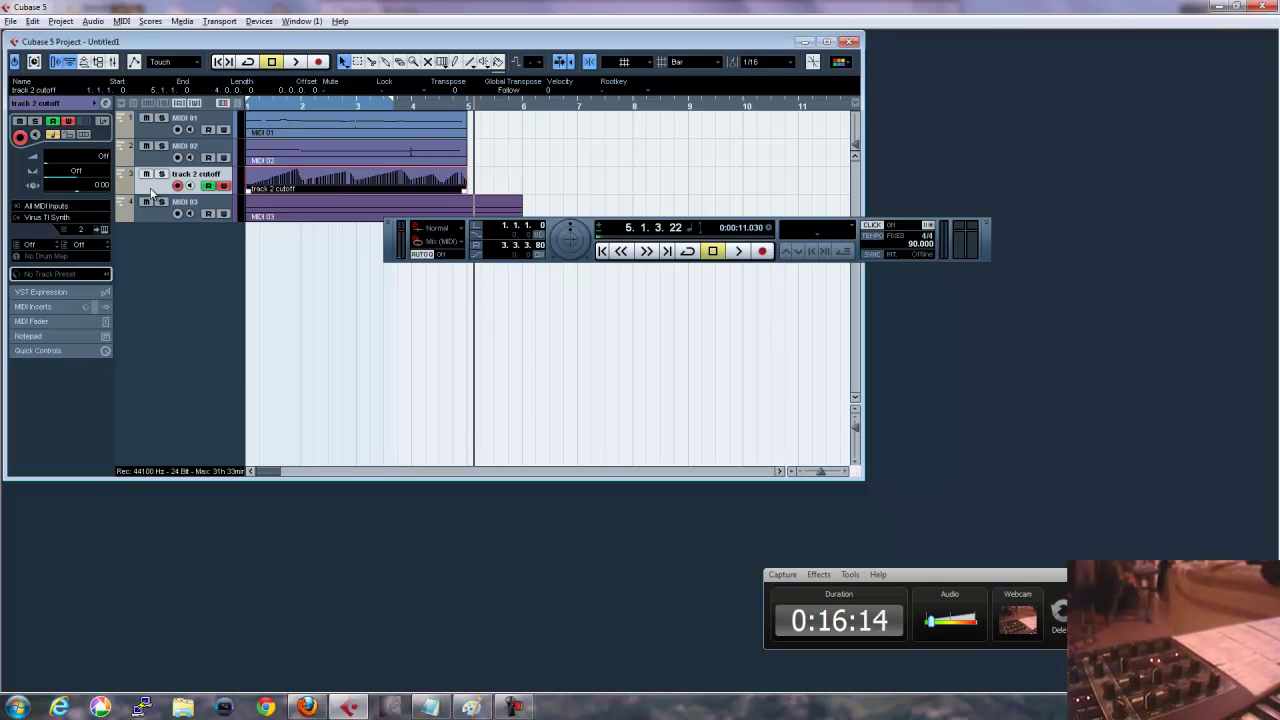
click(603, 251)
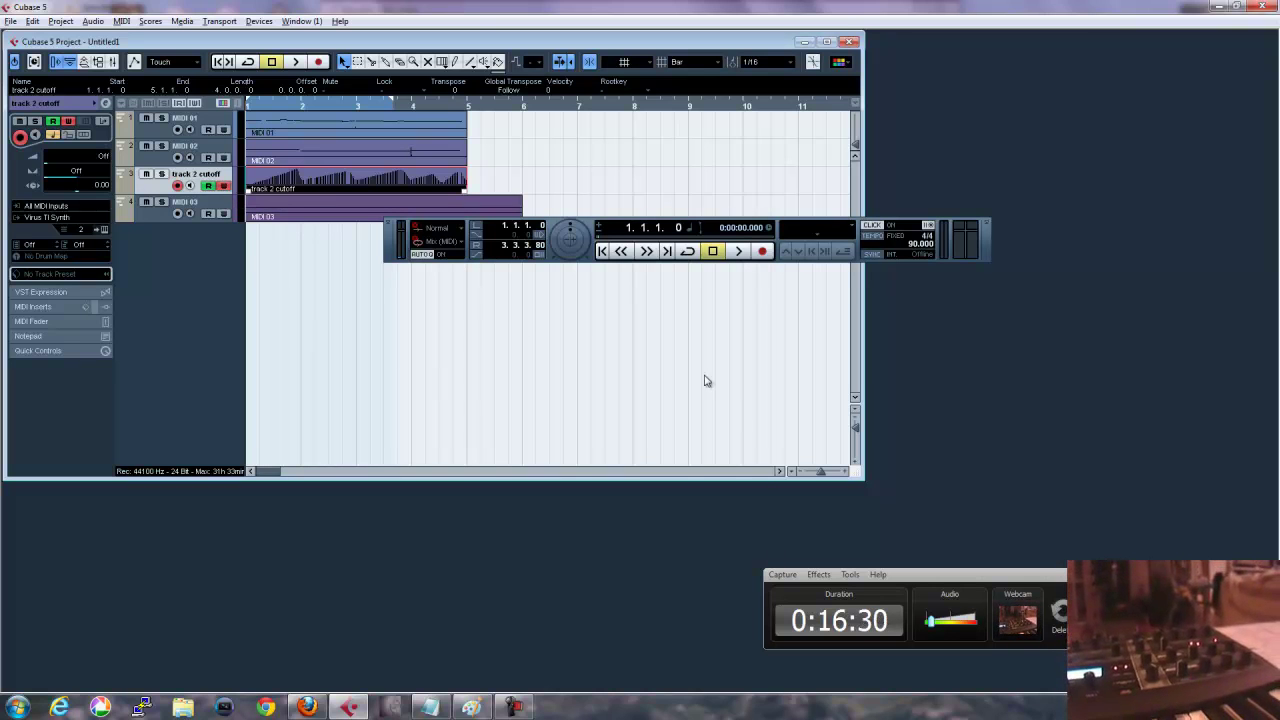
Disable automation write on track 2 cutoff and play the project from the start to just past bar 3
click(223, 187)
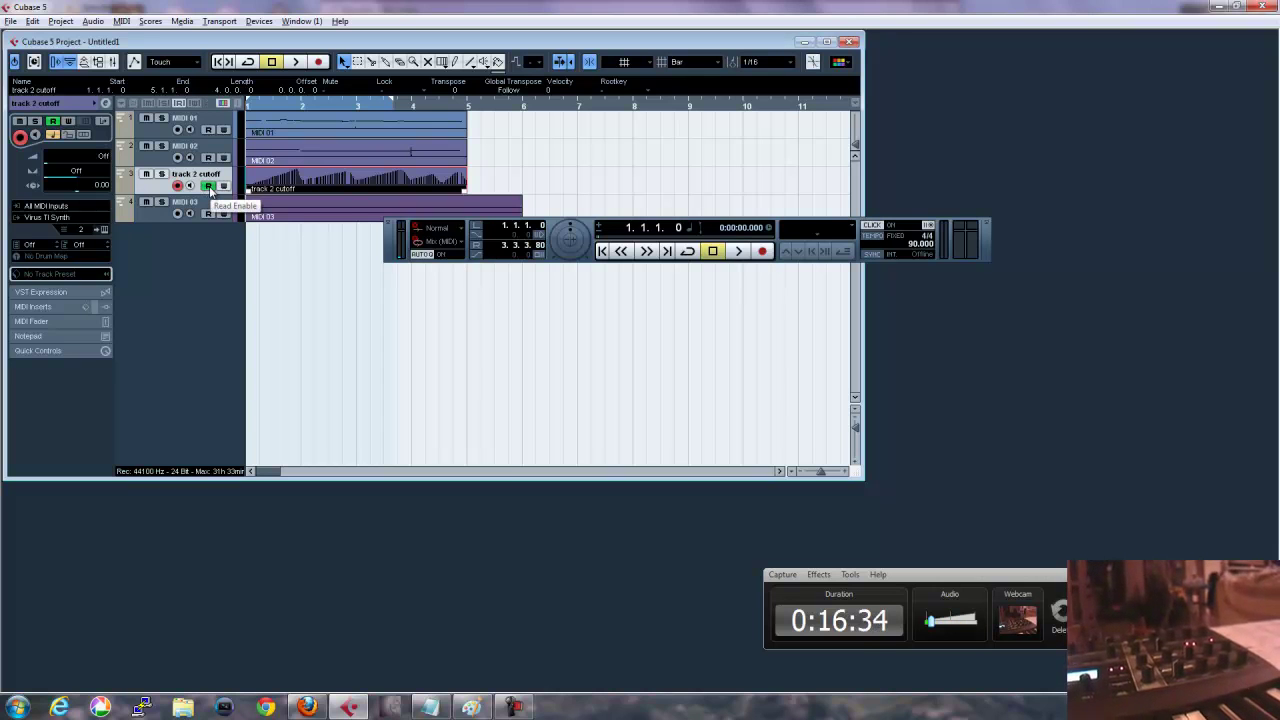
click(737, 253)
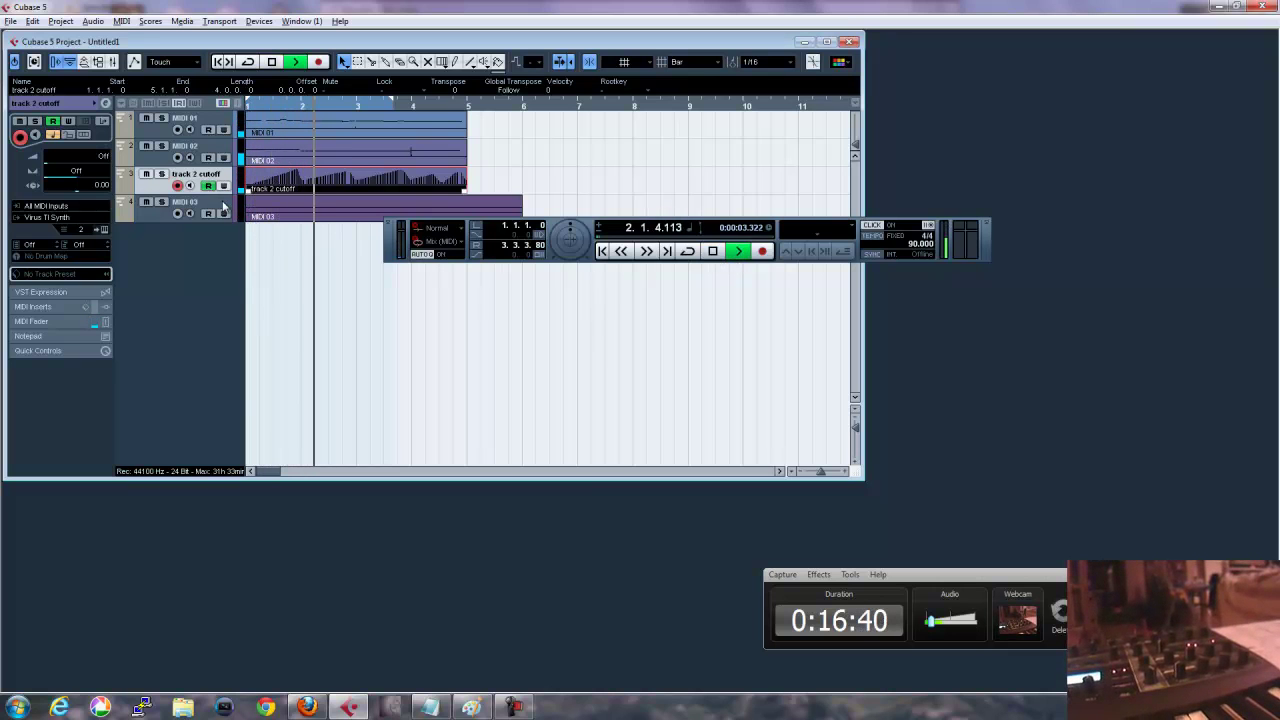
click(712, 251)
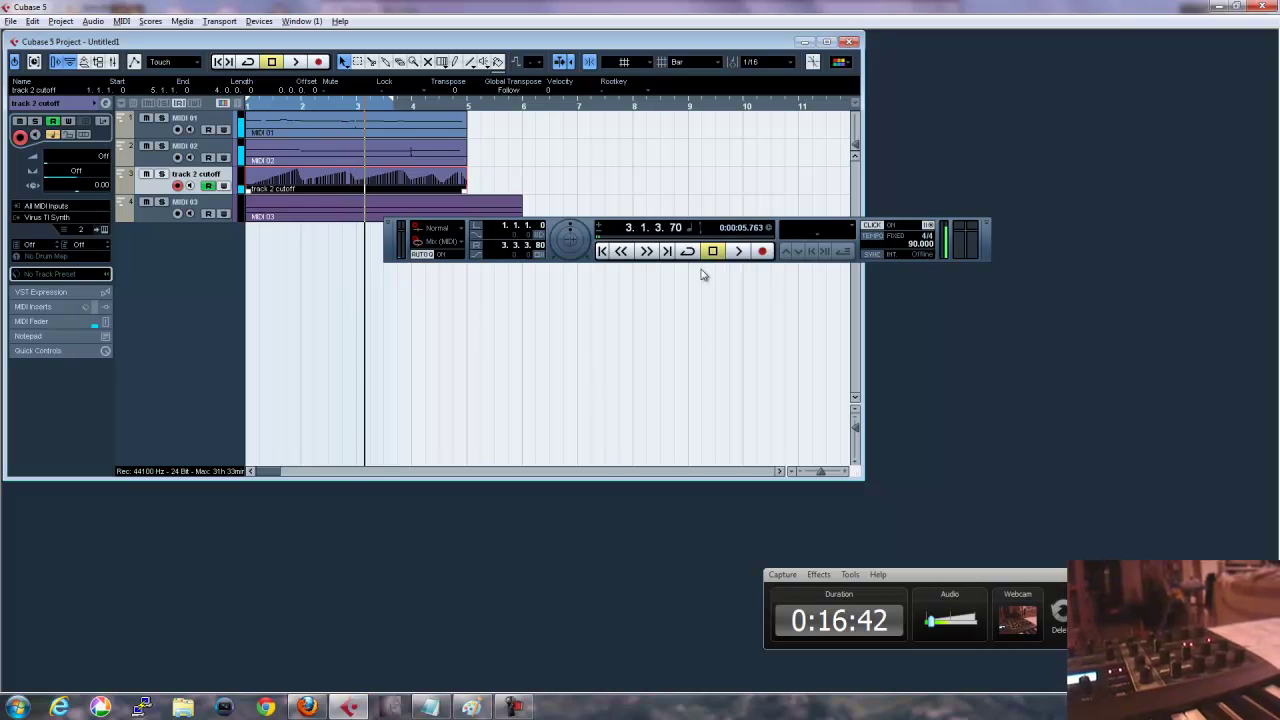
Check the available MIDI outputs and channels for the track 2 cutoff track, keeping Virus TI Synth and channel 2
click(698, 338)
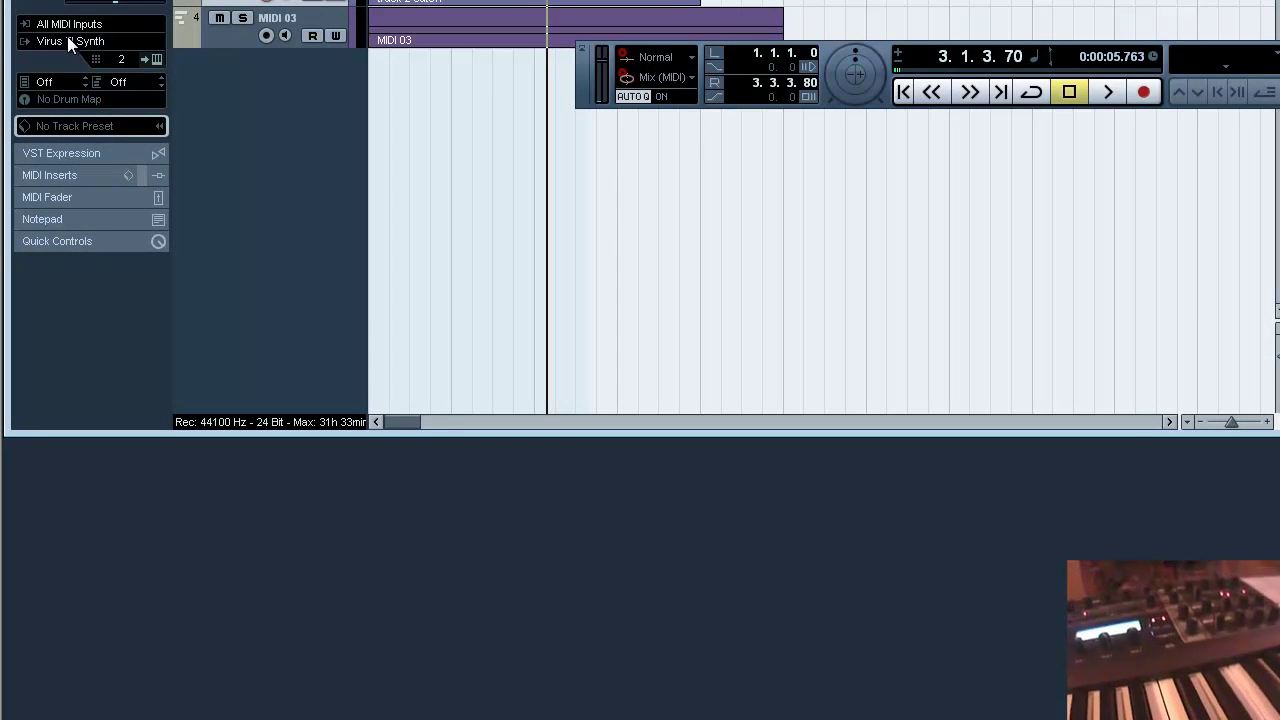
click(67, 40)
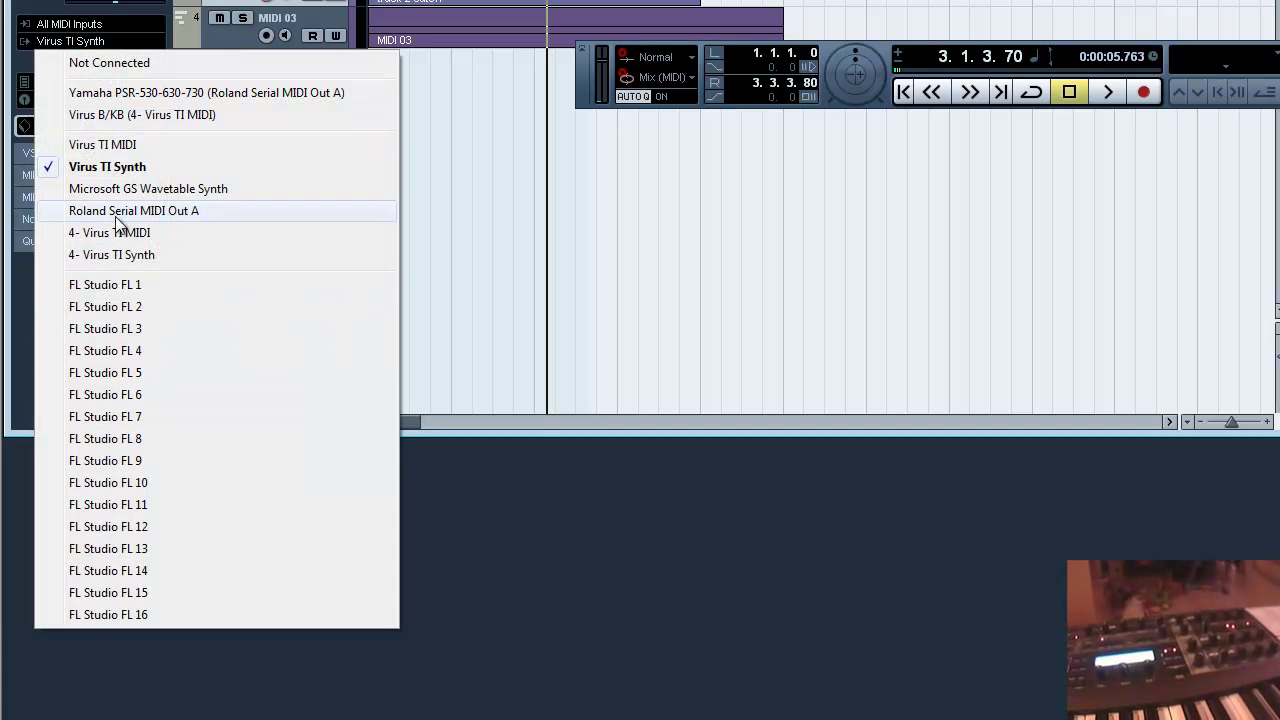
click(357, 139)
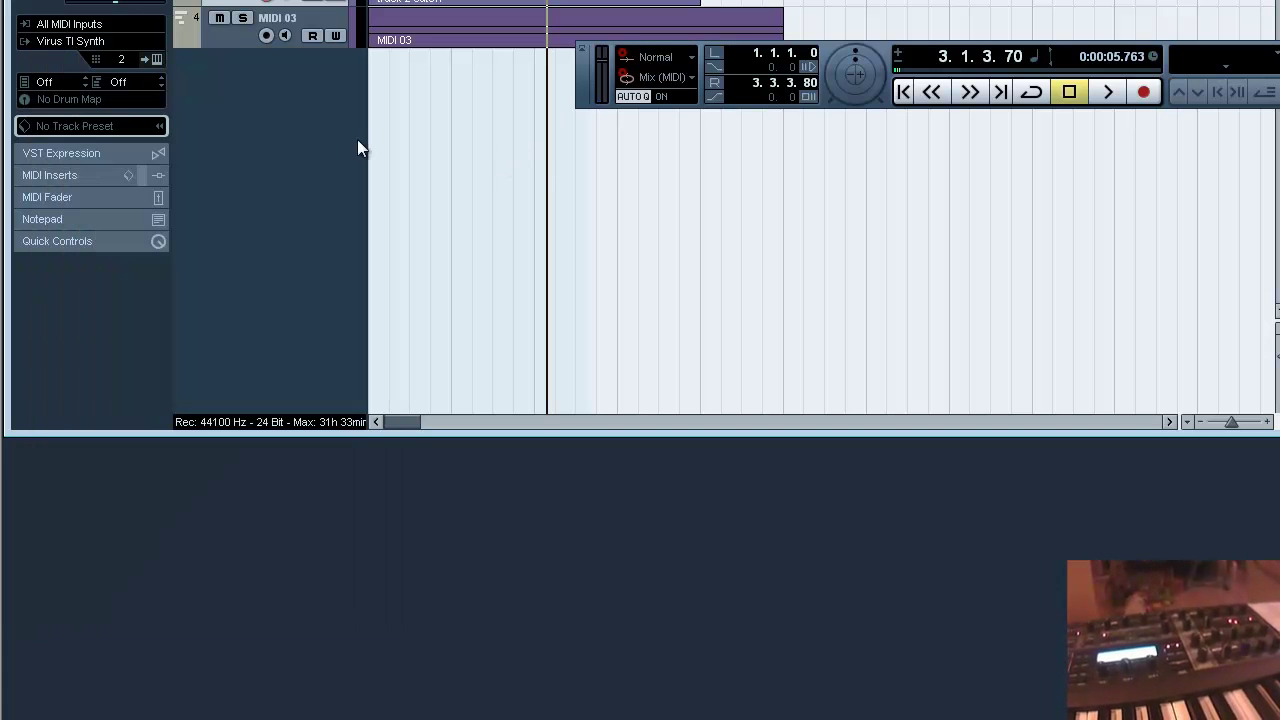
click(121, 59)
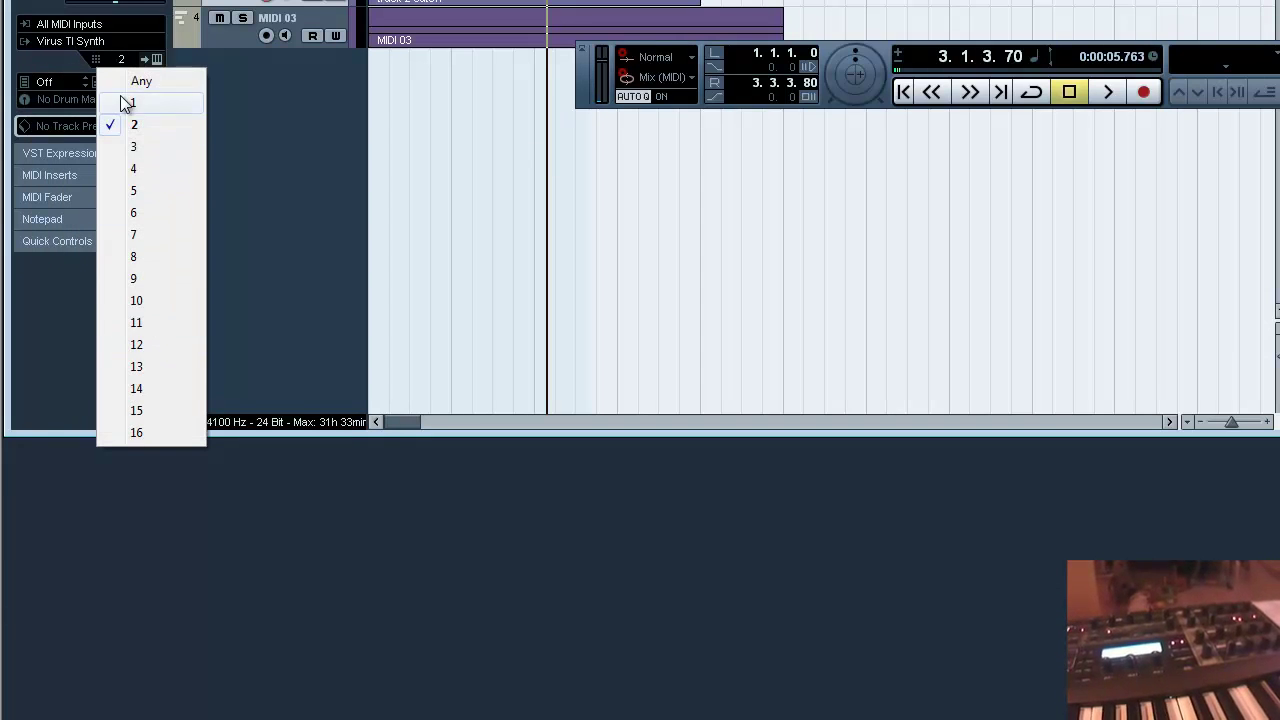
click(324, 174)
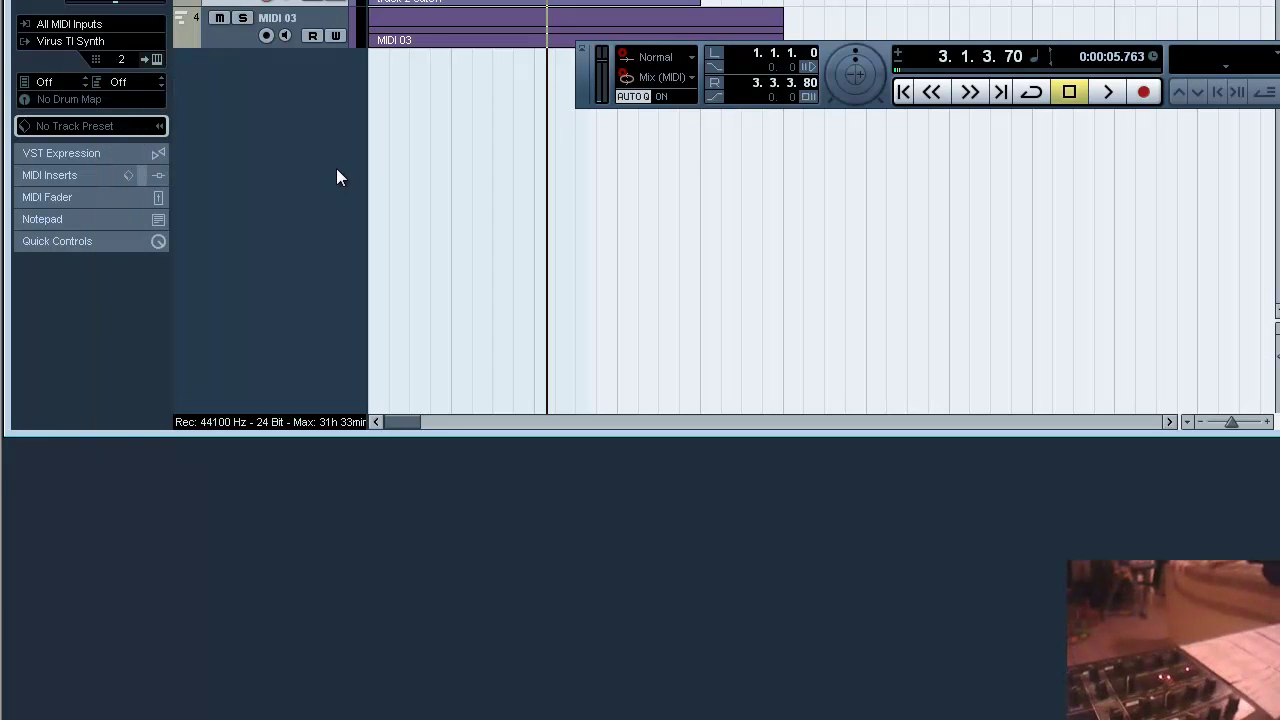